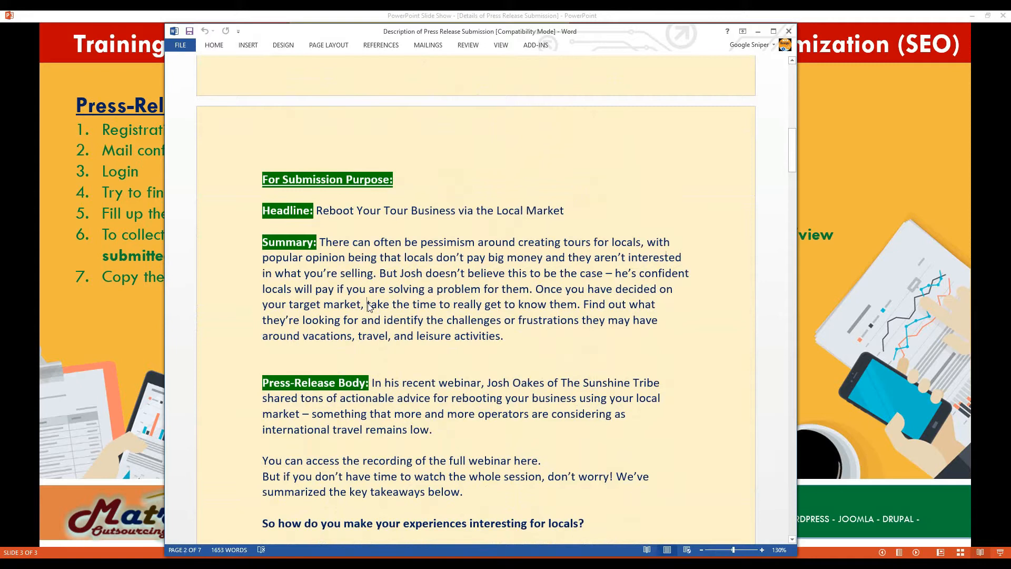
Step: Search Google for "press release submission website list" in a new Chrome tab
scroll(402, 284, "up", 2)
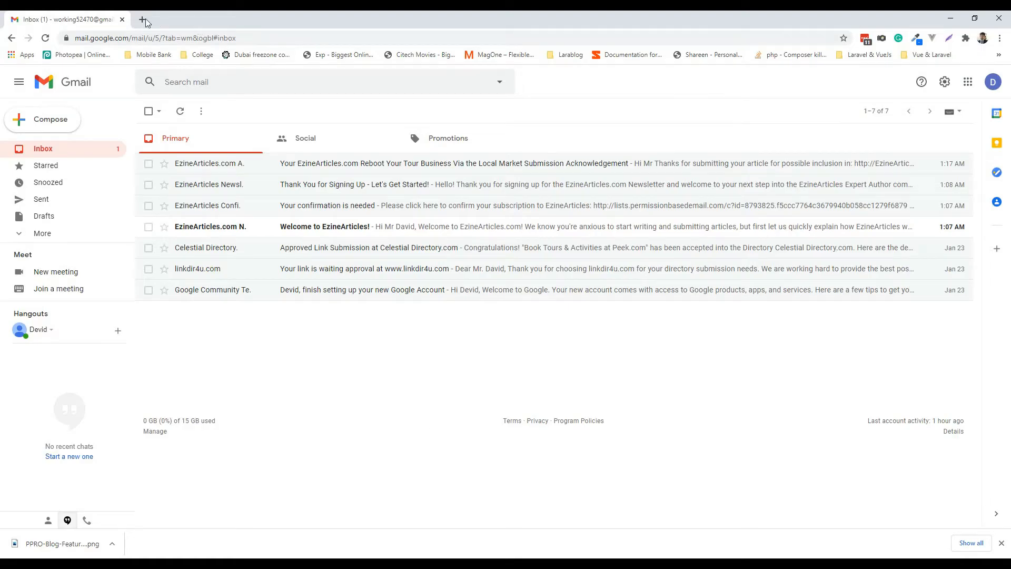
left_click(147, 21)
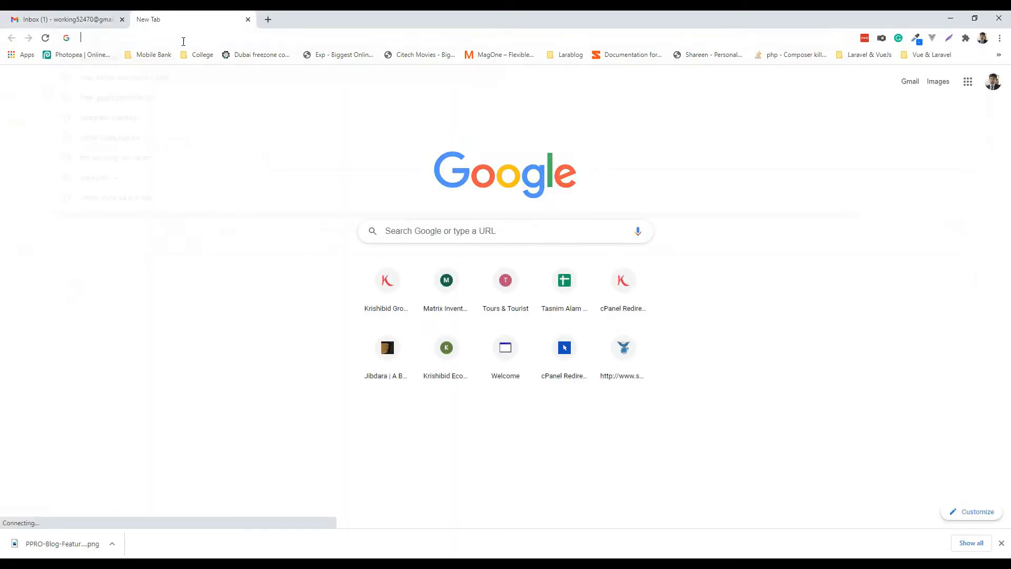
left_click(183, 40)
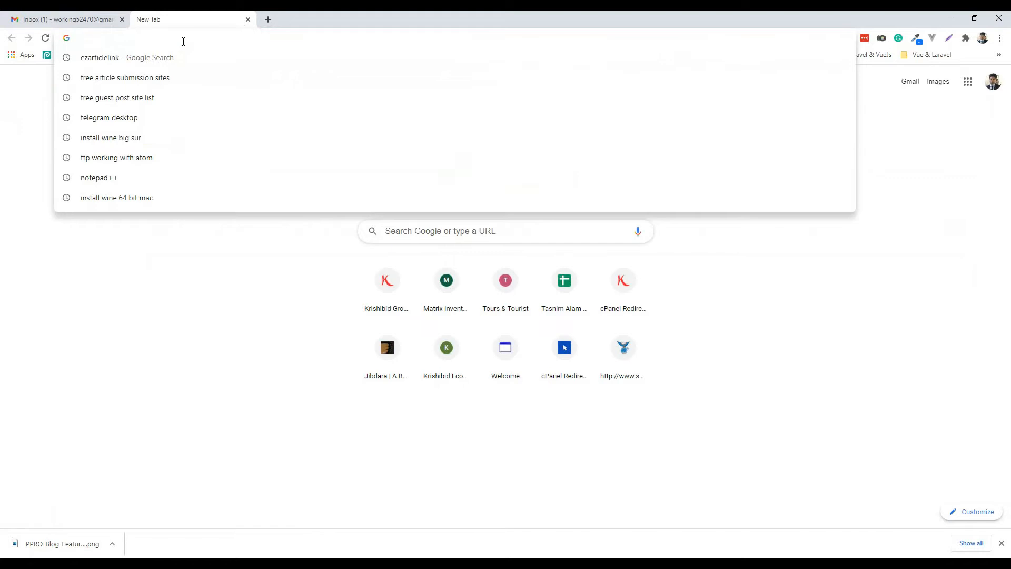
type("press re")
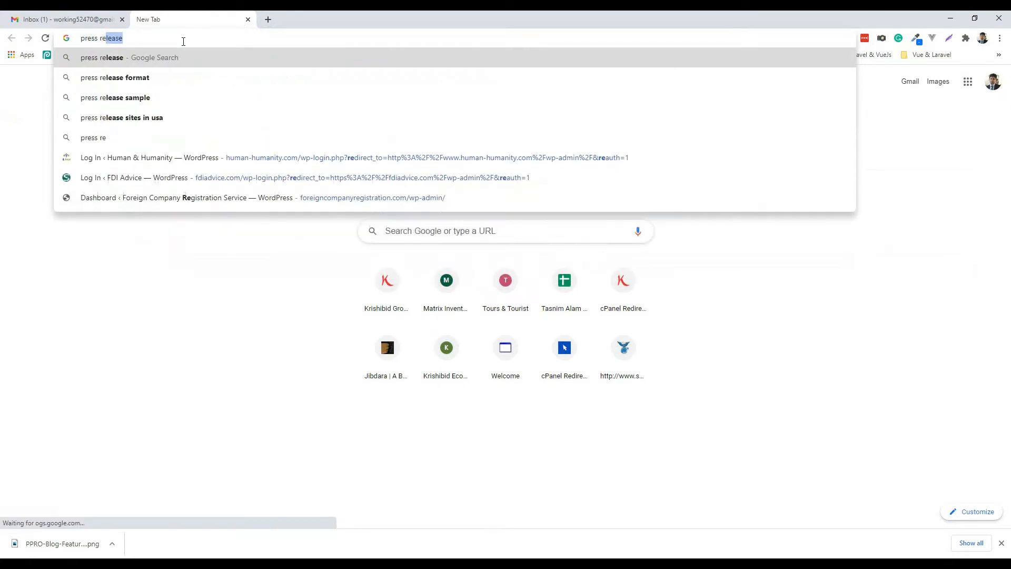
type("lease su")
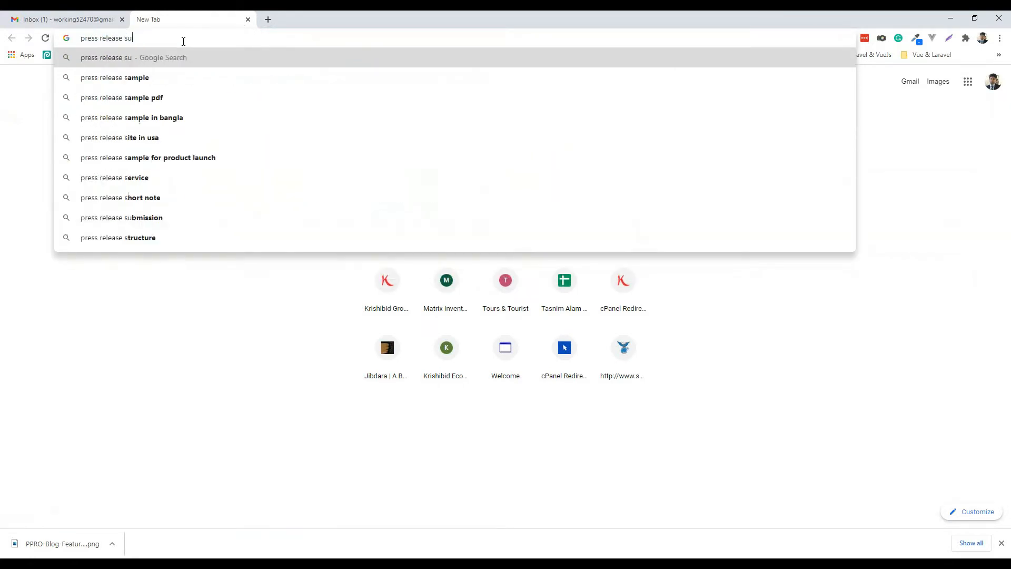
type("bmission ")
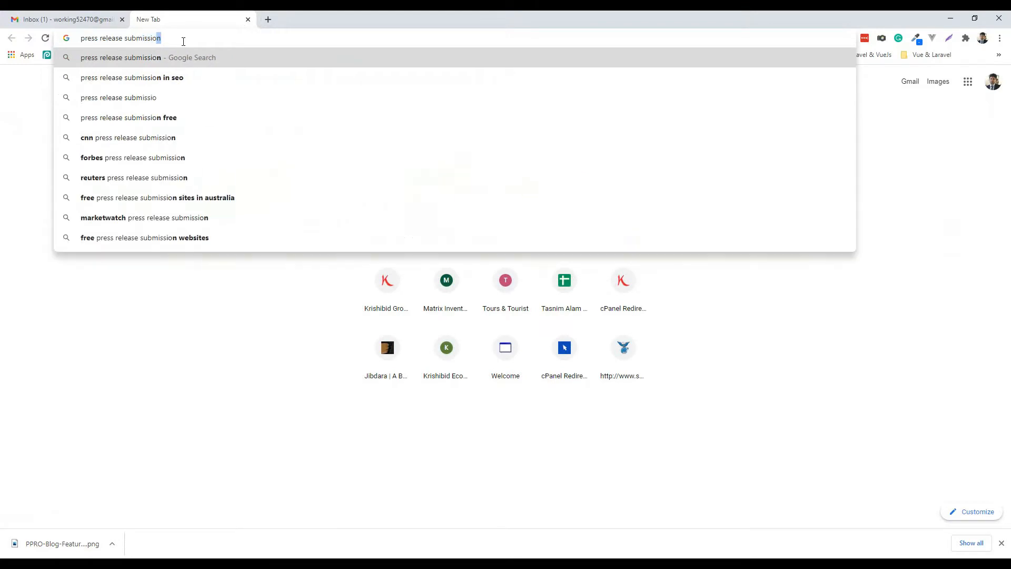
type("we")
type("bsite l")
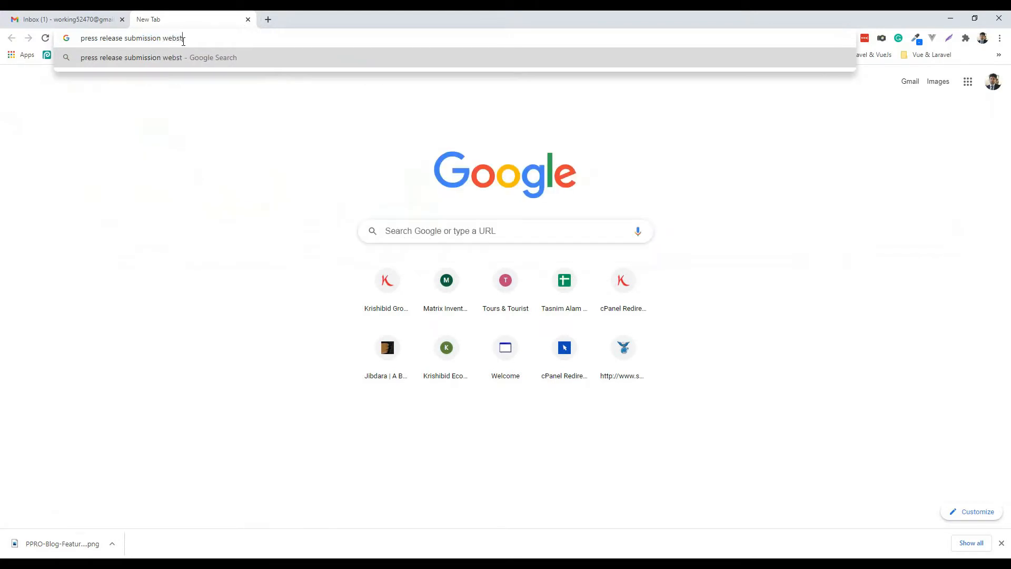
type("ist")
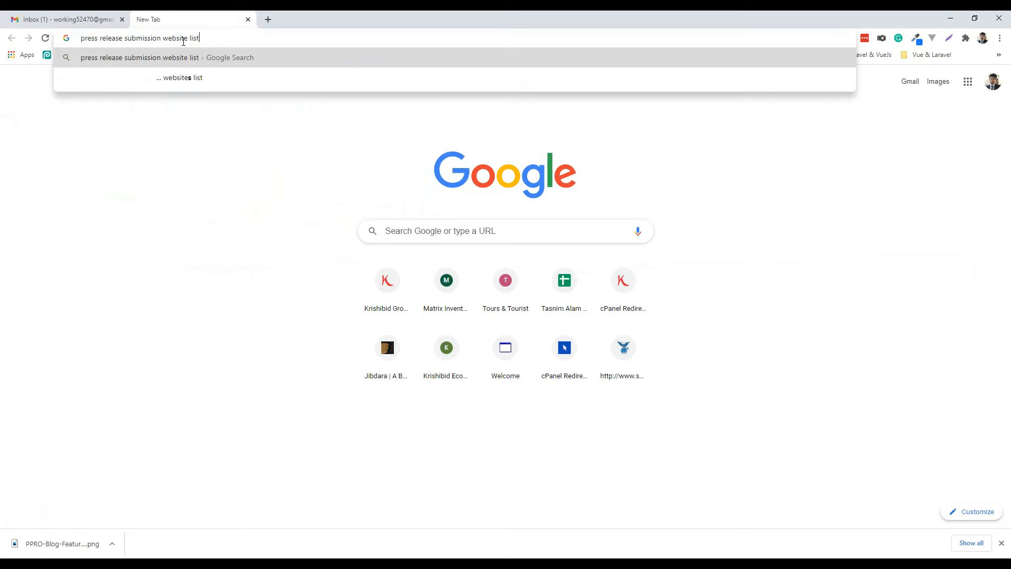
key("Return")
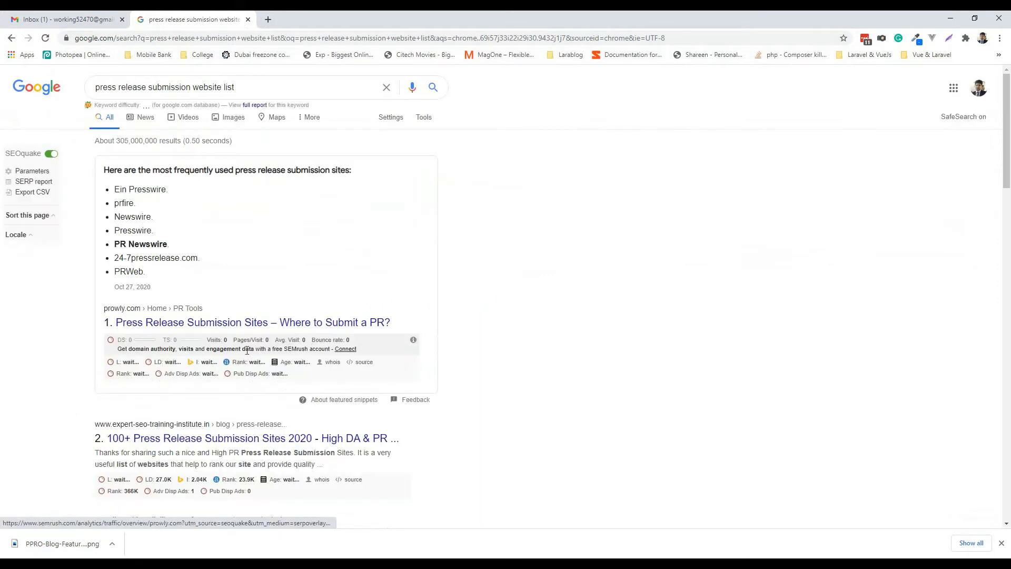
Step: Open the results "100+ Press Release Submission Sites 2020" and "80+ Best Free Press Release Submission Sites List 2021" in new tabs
scroll(221, 339, "down", 2)
right_click(221, 338)
left_click(266, 339)
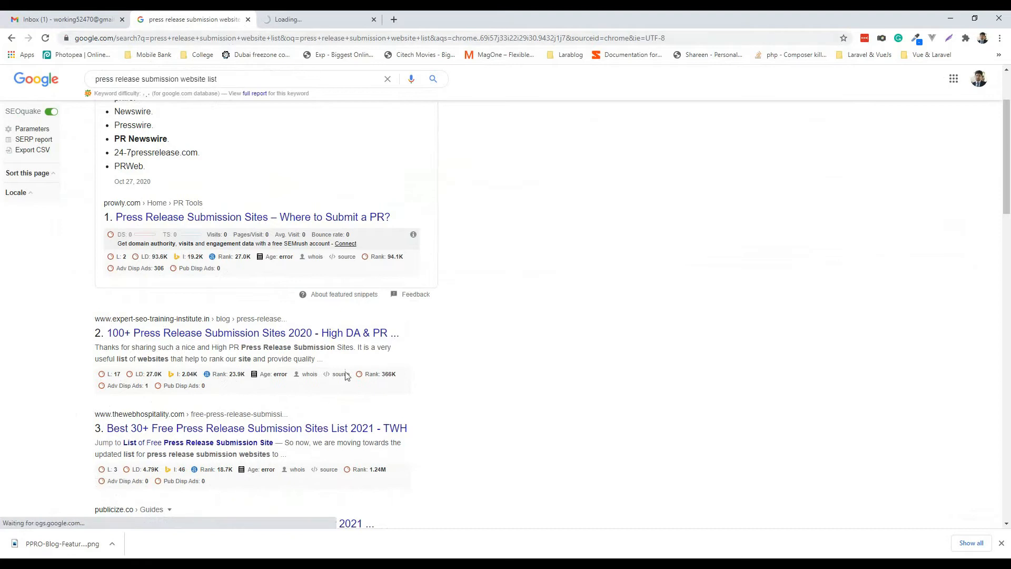
scroll(342, 379, "down", 5)
scroll(328, 374, "down", 4)
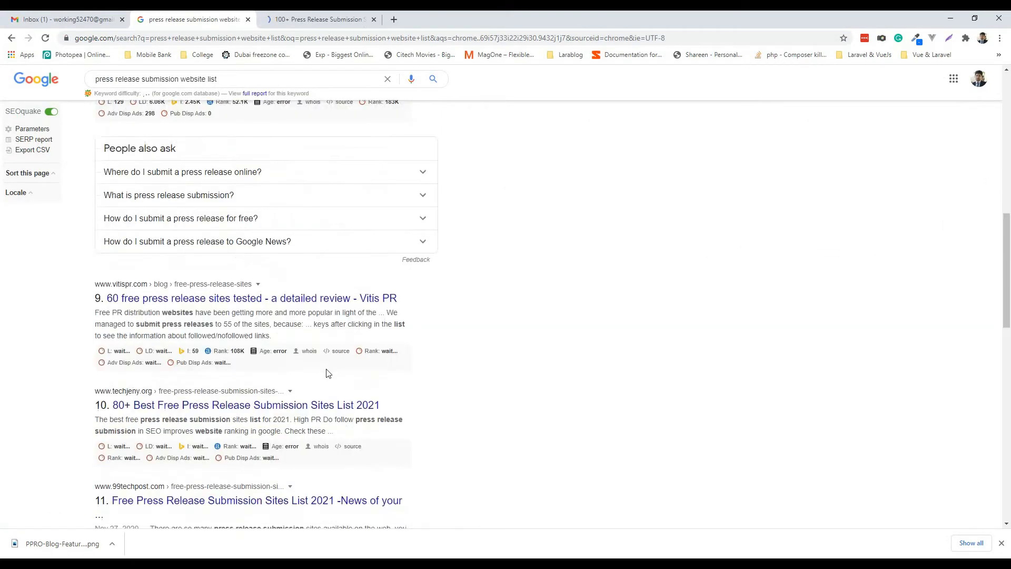
right_click(221, 398)
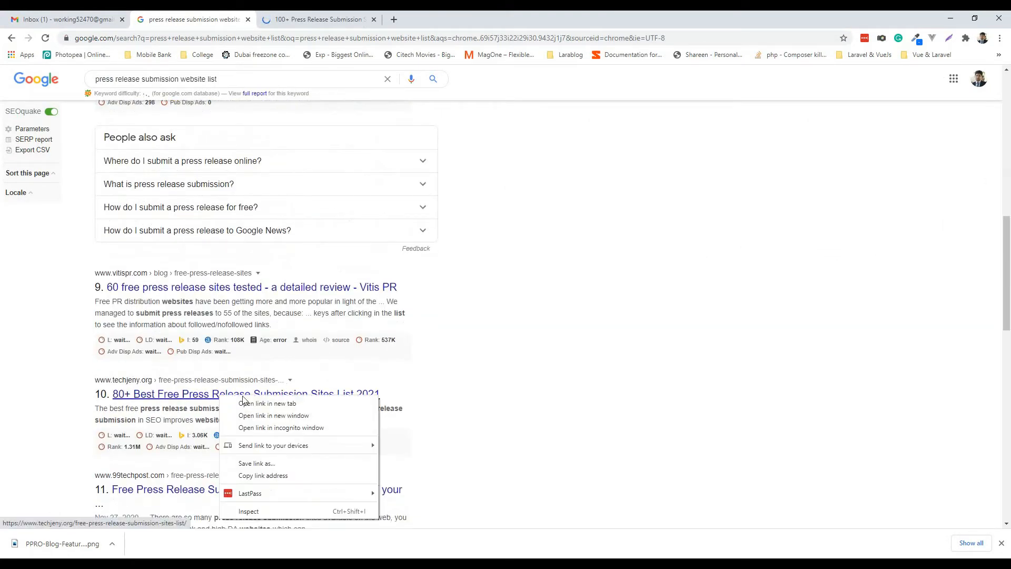
left_click(266, 403)
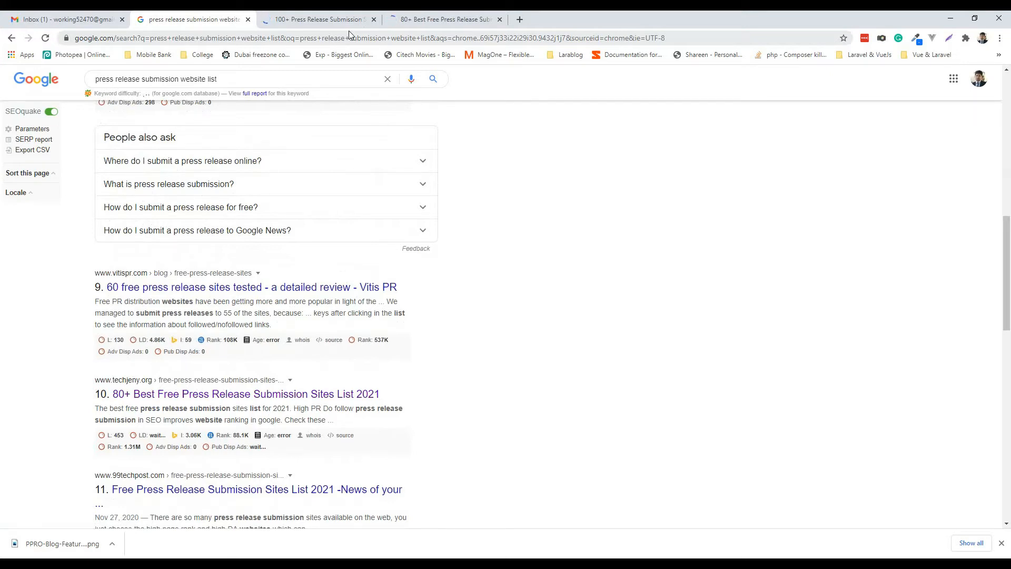
Step: Open 1888pressrelease.com in a new tab from the 100+ submission sites list and go to its account registration page
left_click(342, 21)
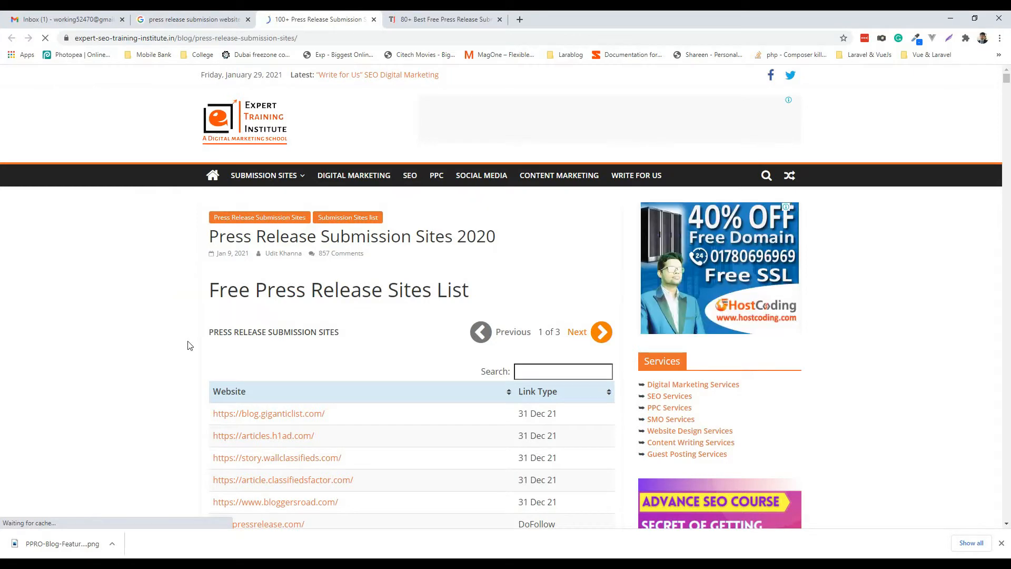
scroll(421, 337, "down", 3)
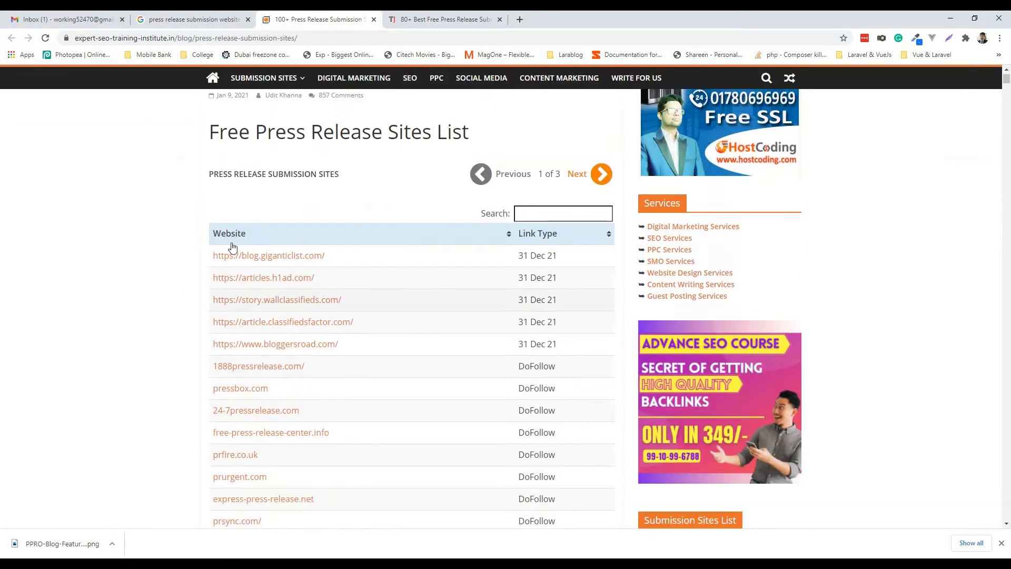
scroll(193, 408, "down", 1)
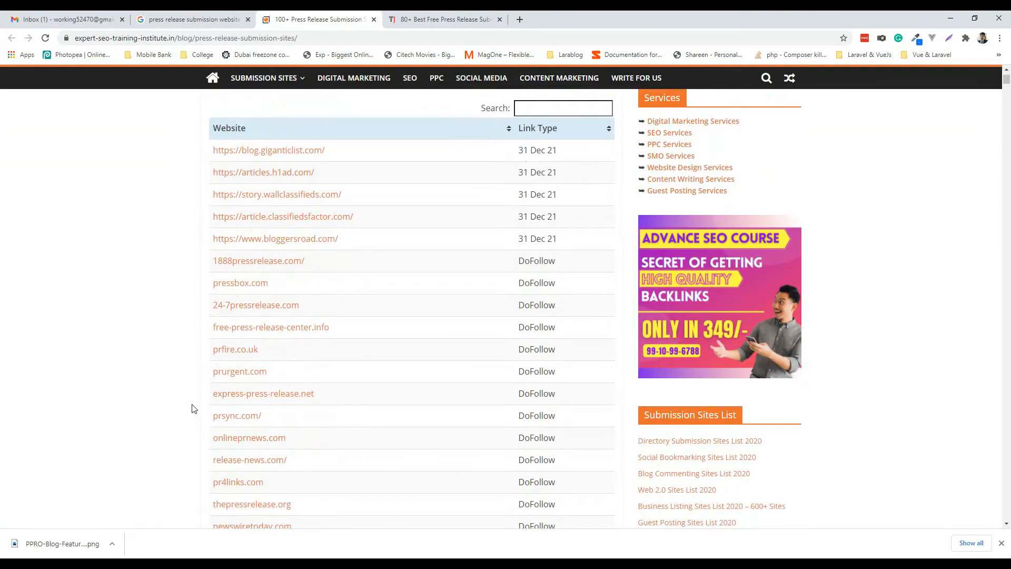
right_click(297, 267)
left_click(326, 269)
left_click(459, 15)
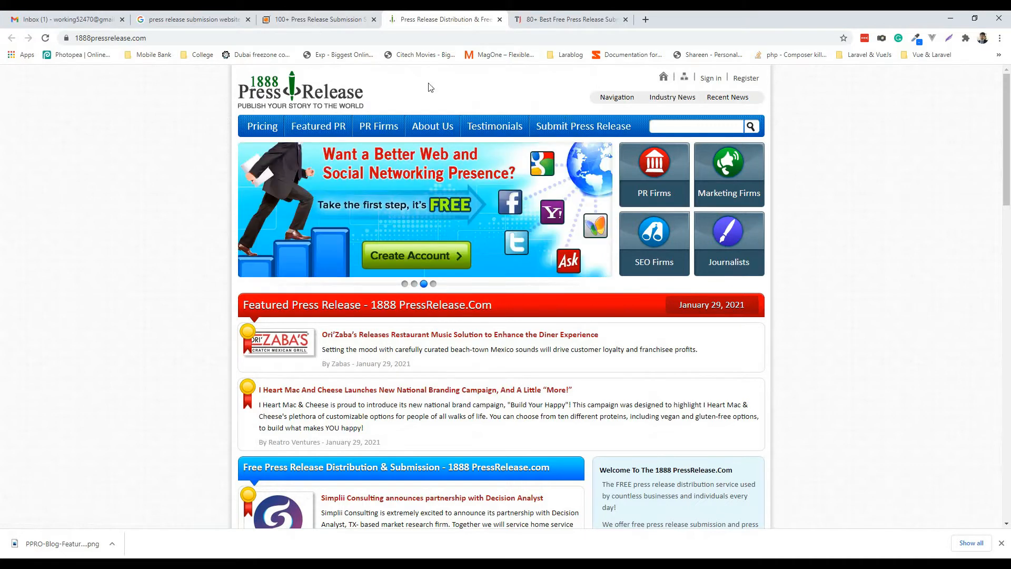
left_click(747, 78)
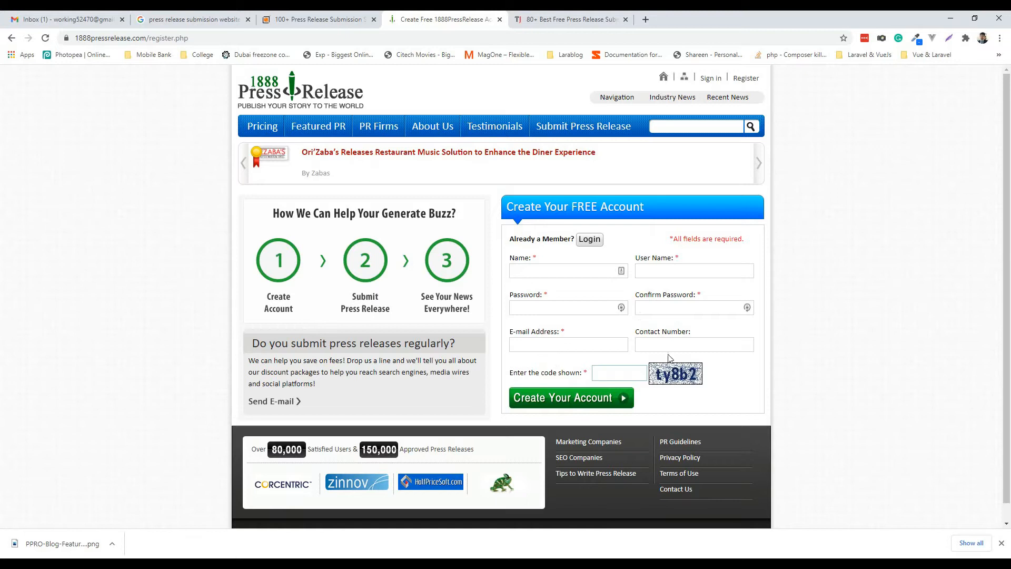
Step: Fill in the registration form's name and user name with the contact person and username copied from the Word document
left_click(535, 271)
key("alt+Tab")
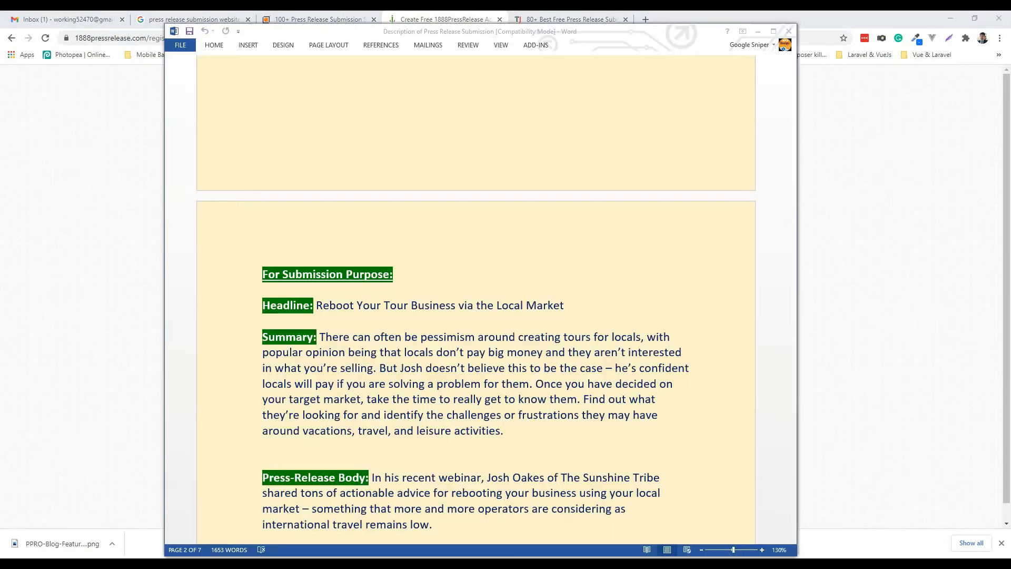
scroll(424, 383, "up", 10)
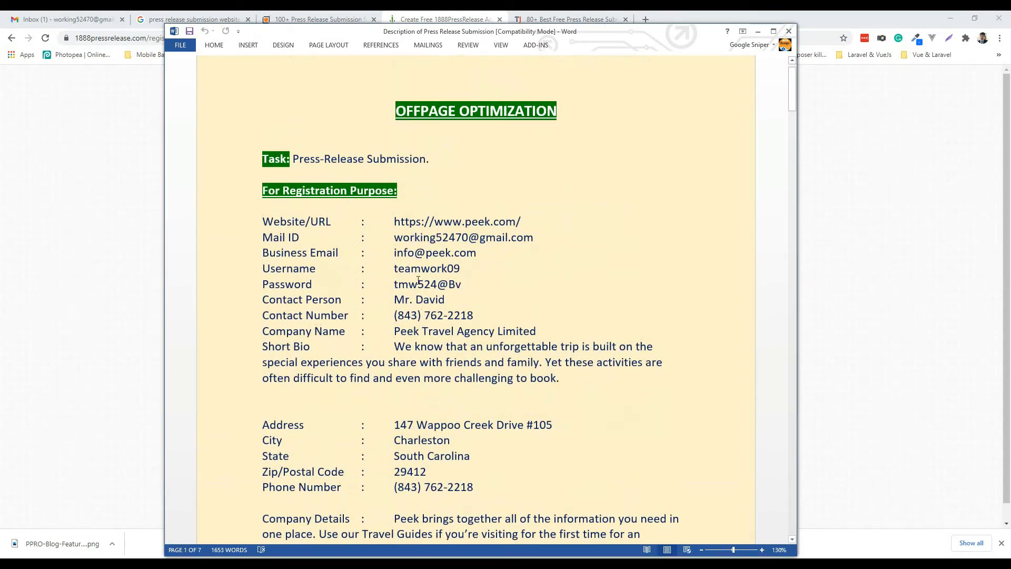
left_click_drag(395, 302, 434, 302)
right_click(434, 302)
left_click(457, 318)
key("alt+Tab")
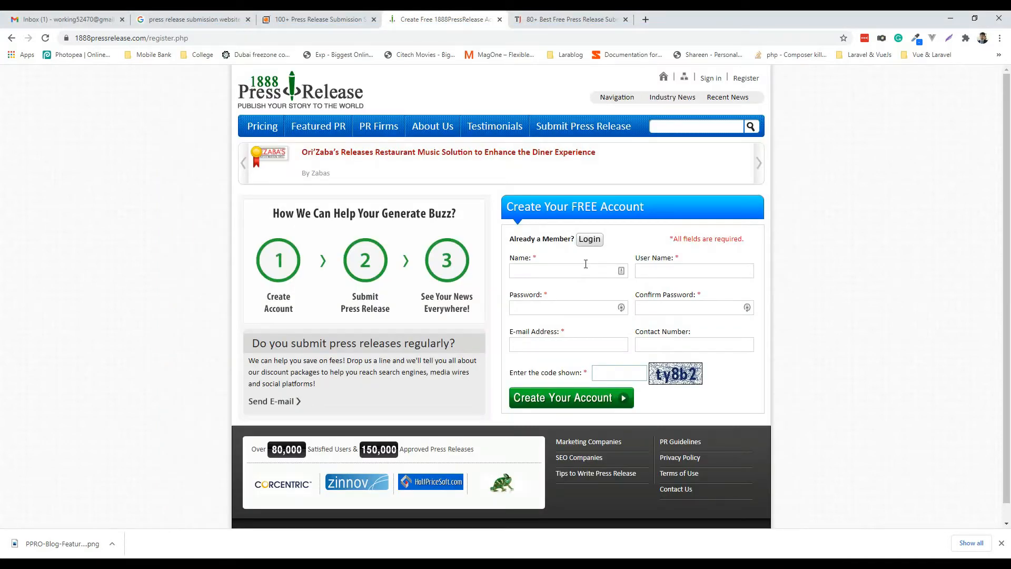
left_click(589, 269)
key("ctrl+v")
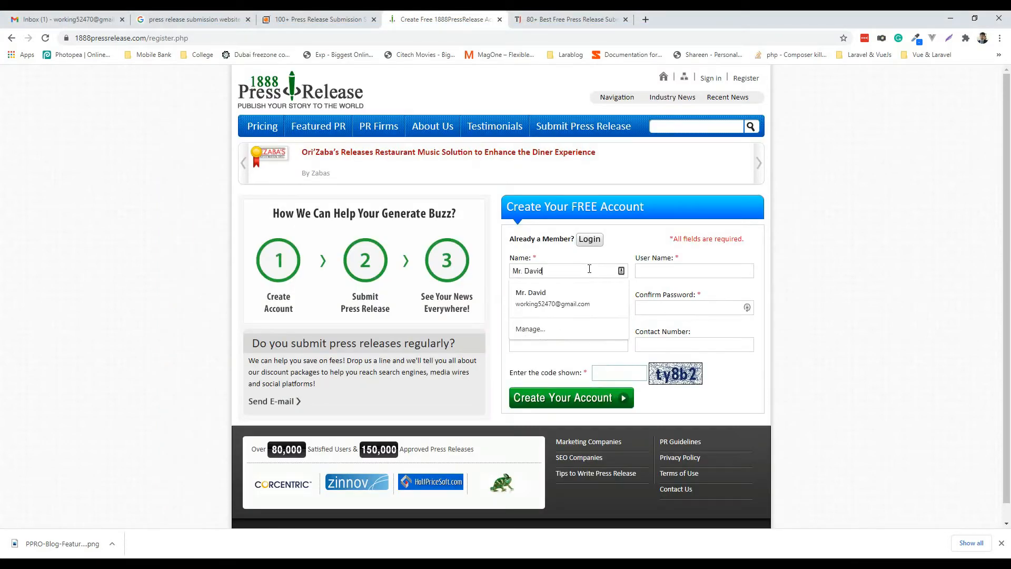
left_click(643, 270)
key("ctrl+v")
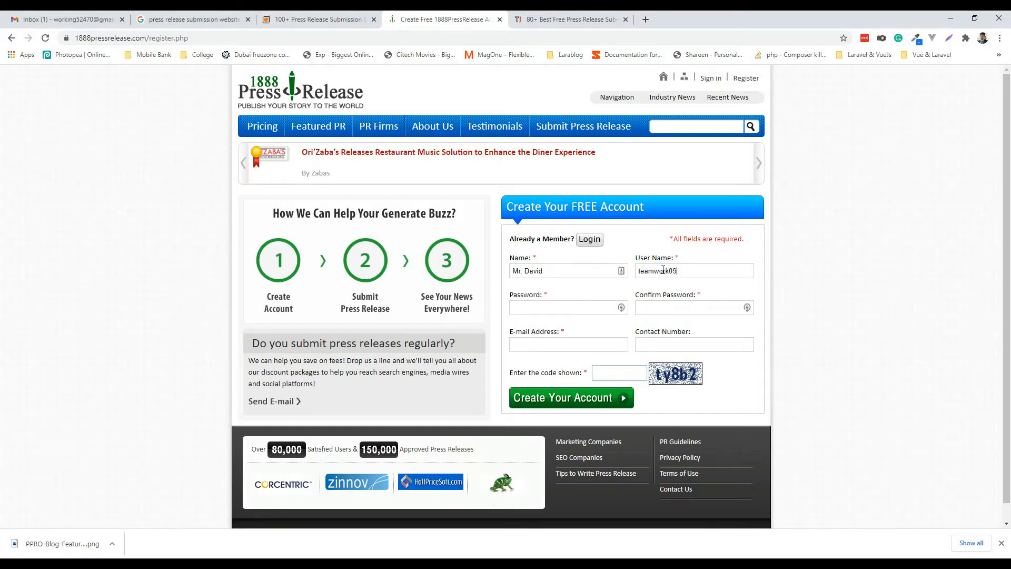
Step: Copy the account password from the Word document into the form's Password and Confirm Password fields
left_click(524, 306)
left_click(524, 557)
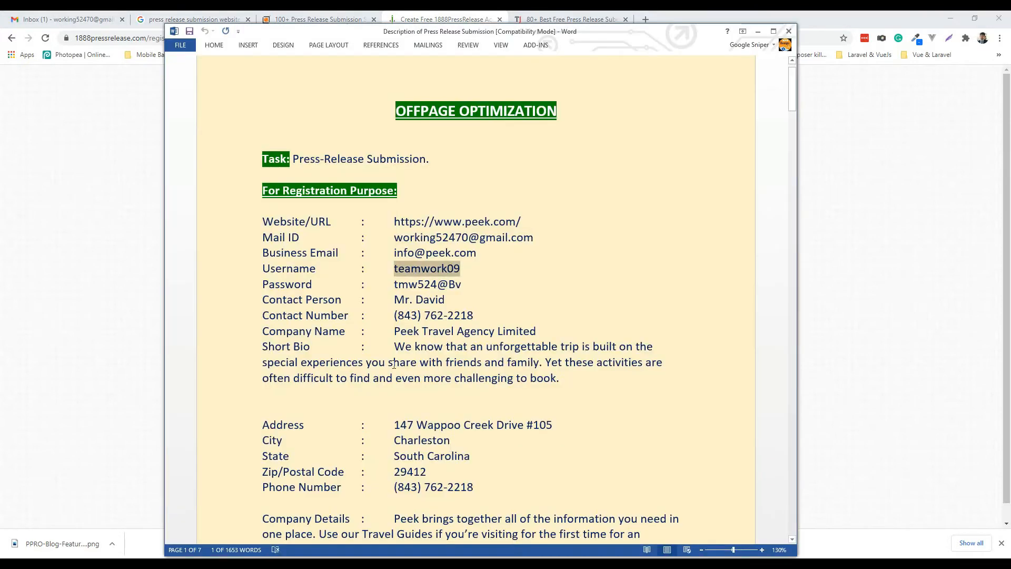
left_click_drag(462, 284, 395, 284)
right_click(419, 285)
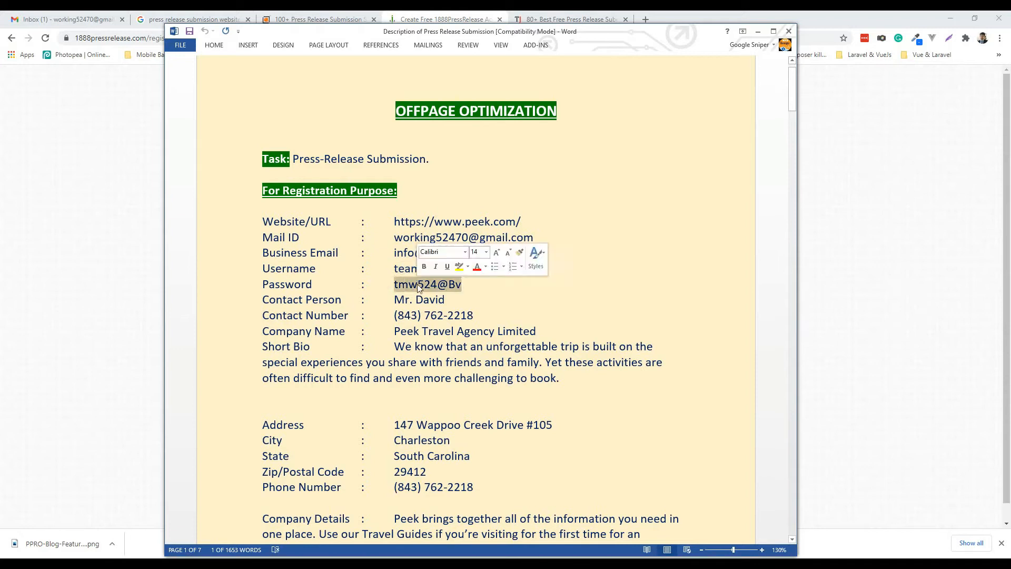
left_click(440, 305)
left_click(833, 283)
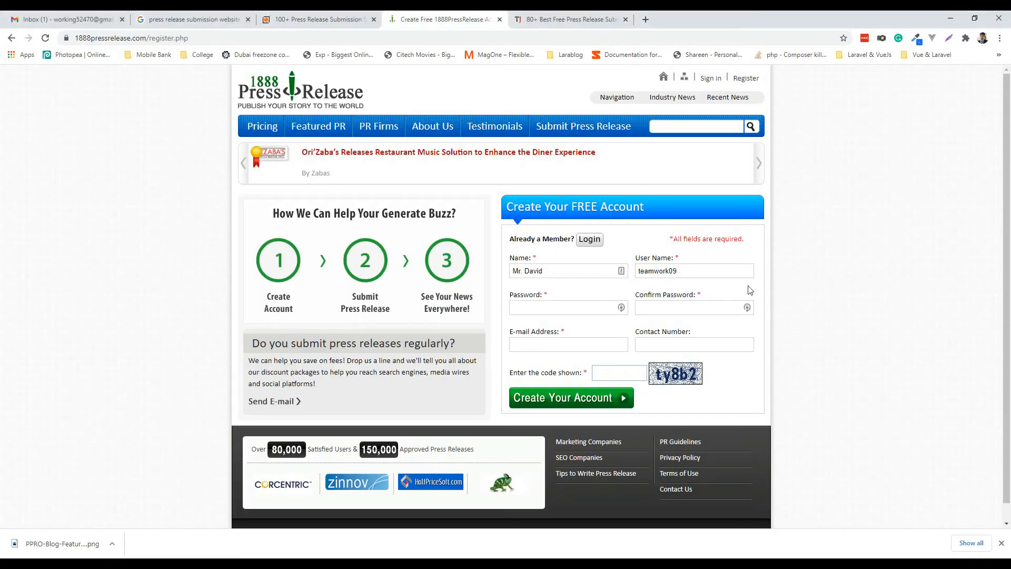
left_click(559, 310)
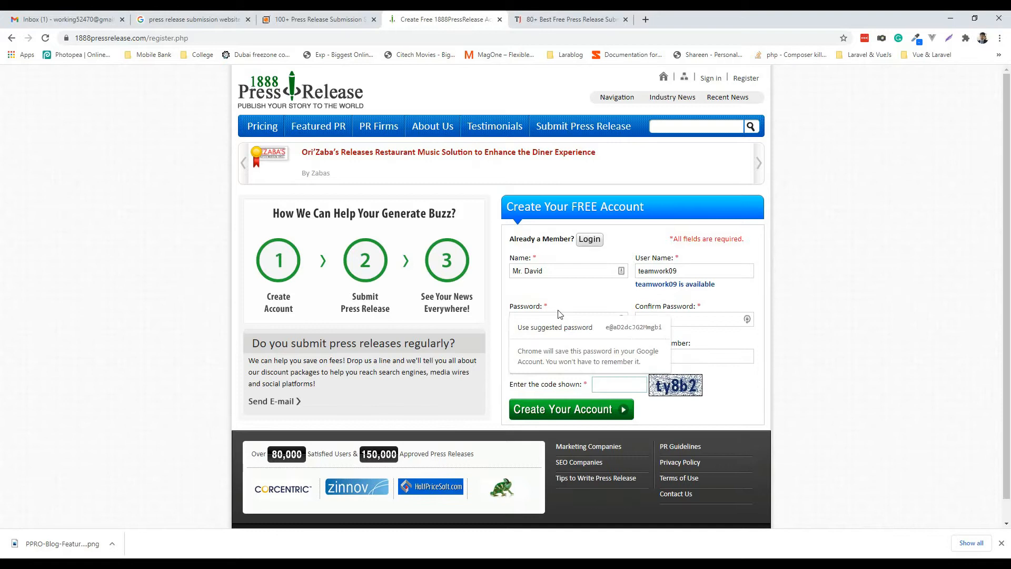
key("ctrl+v")
left_click(675, 320)
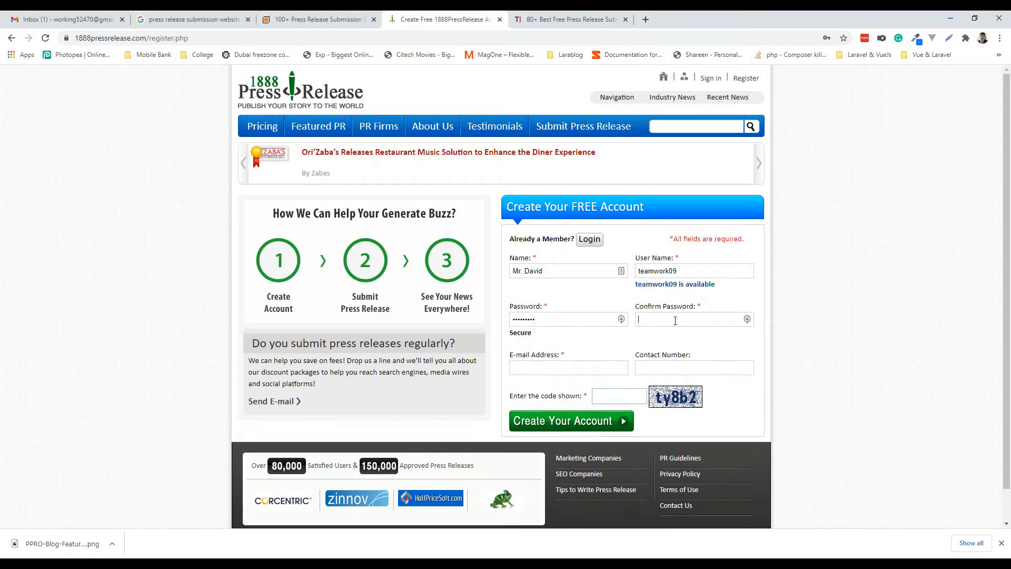
key("ctrl+v")
left_click_drag(717, 288, 637, 283)
left_click(666, 283)
Step: Copy the Mail ID from the Word document into the registration form's E-mail Address field
left_click(536, 373)
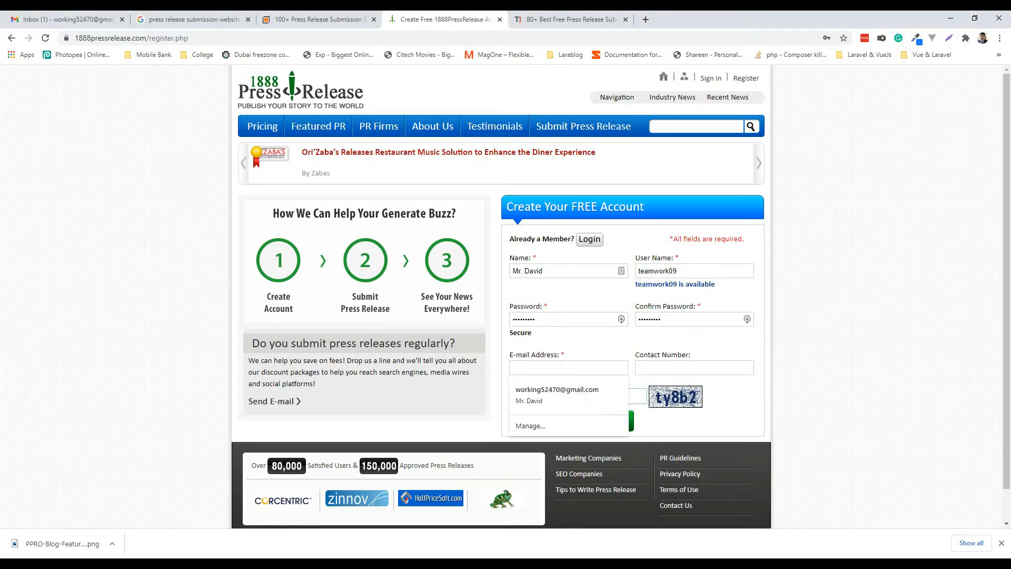
key("alt+Tab")
left_click_drag(533, 237, 394, 237)
right_click(431, 239)
left_click(456, 260)
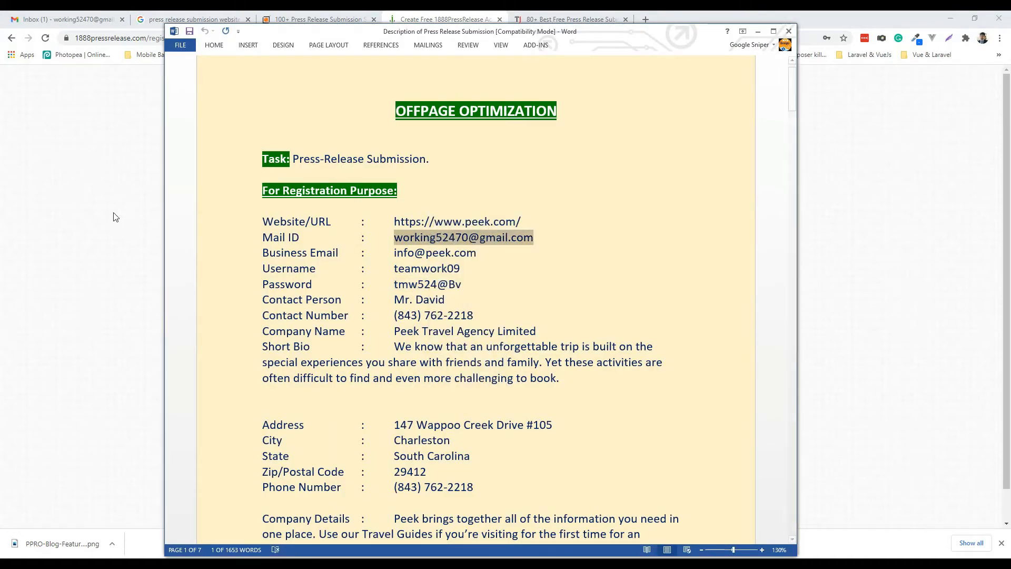
left_click(80, 219)
left_click(568, 369)
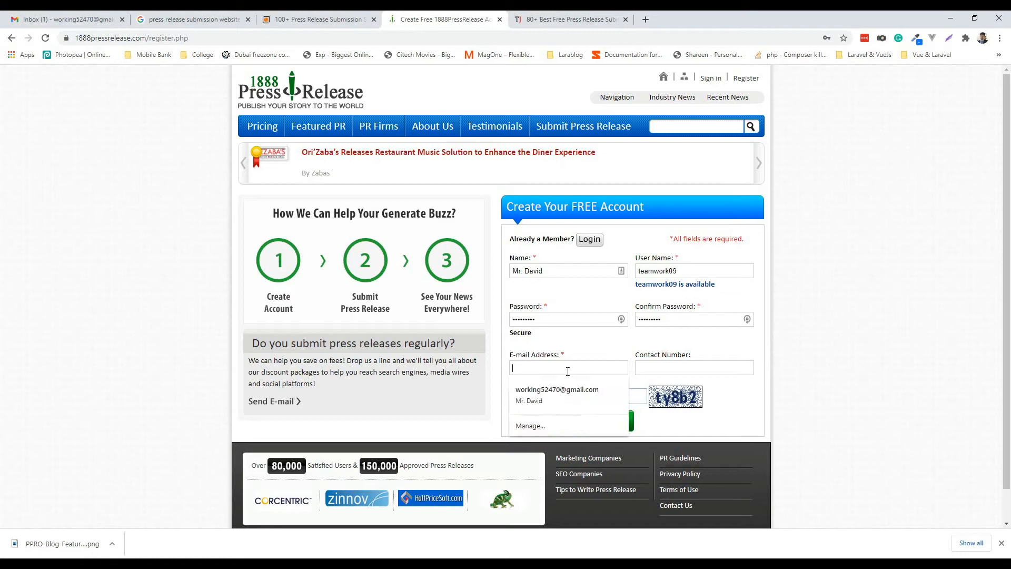
key("ctrl+v")
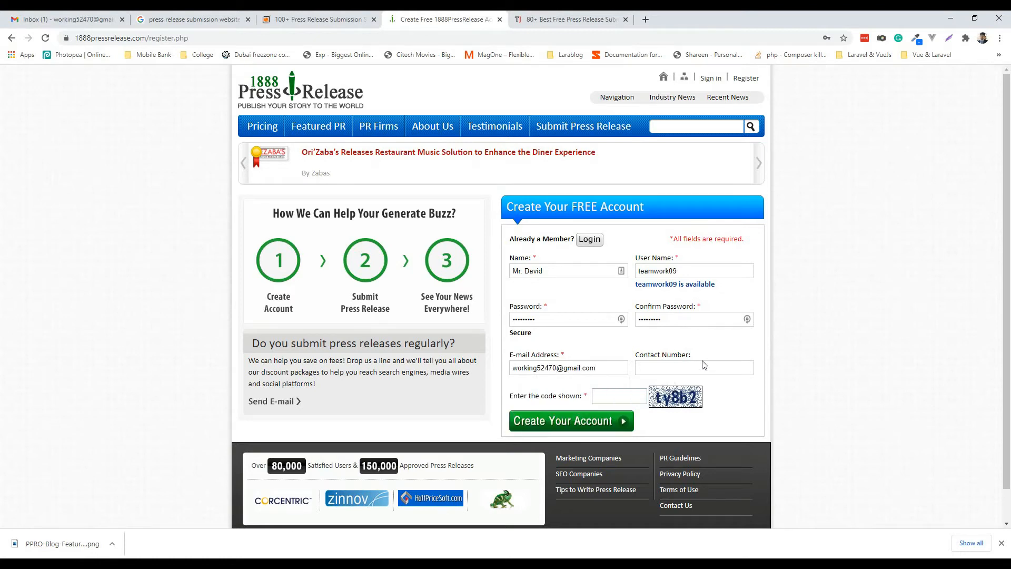
Step: Copy the contact number from the Word document into the registration form's Contact Number field
key("alt+Tab")
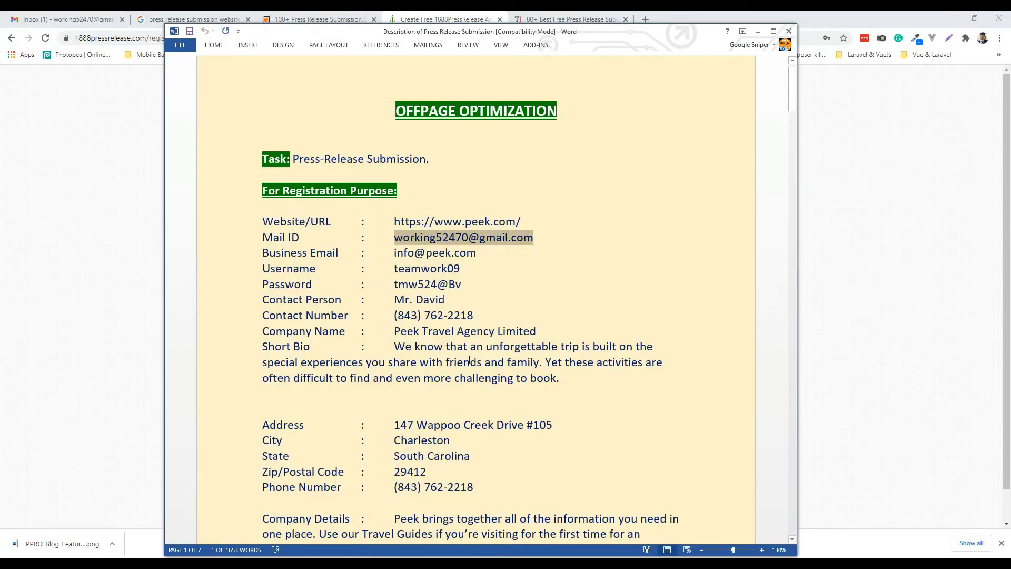
scroll(471, 358, "down", 2)
left_click_drag(474, 220, 392, 222)
right_click(416, 226)
left_click(435, 238)
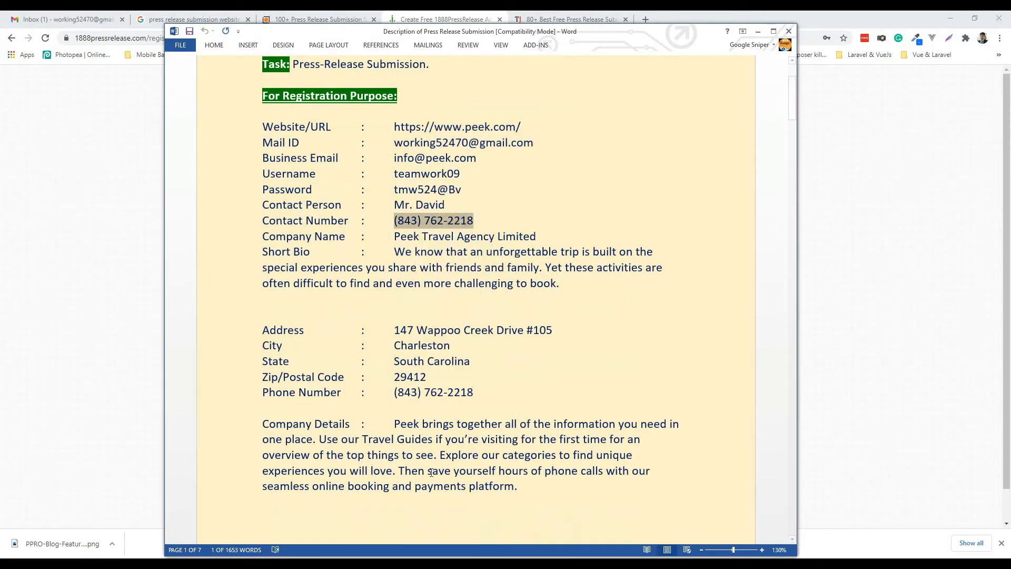
key("alt+Tab")
left_click(645, 368)
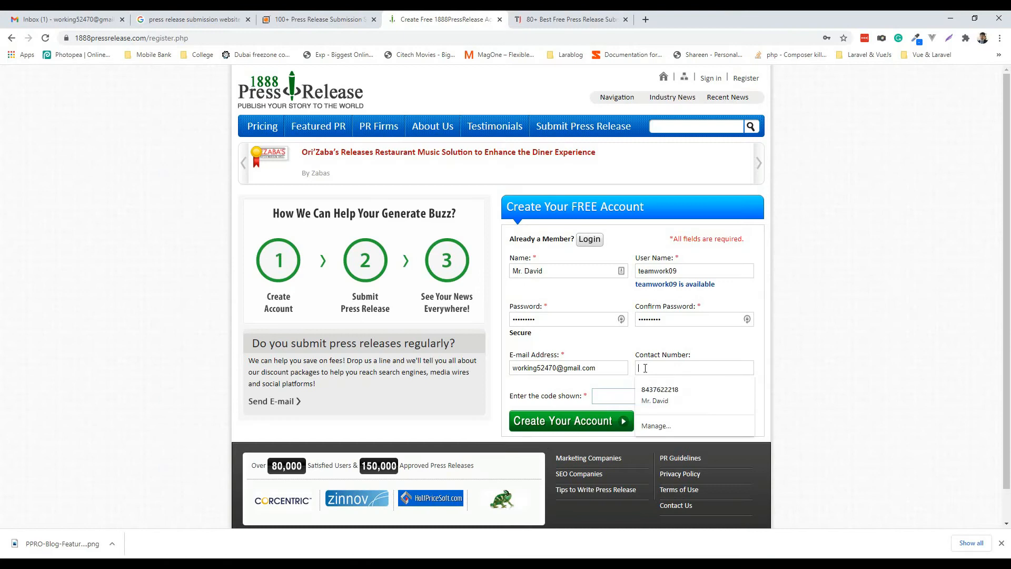
key("ctrl+v")
Step: Enter the verification code shown in the captcha image and submit the registration form to create the account
left_click(601, 396)
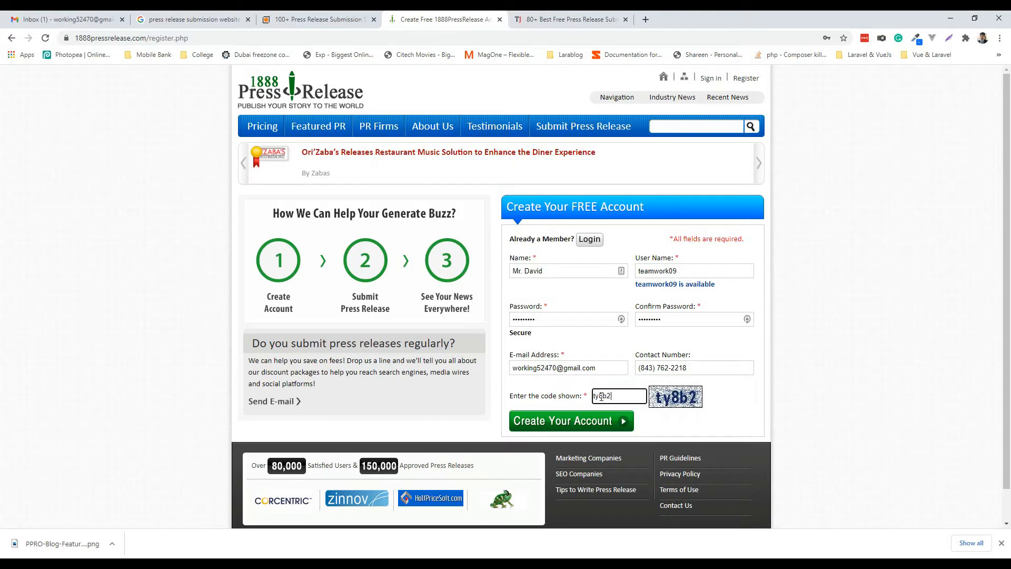
type("ty8b2")
key("Return")
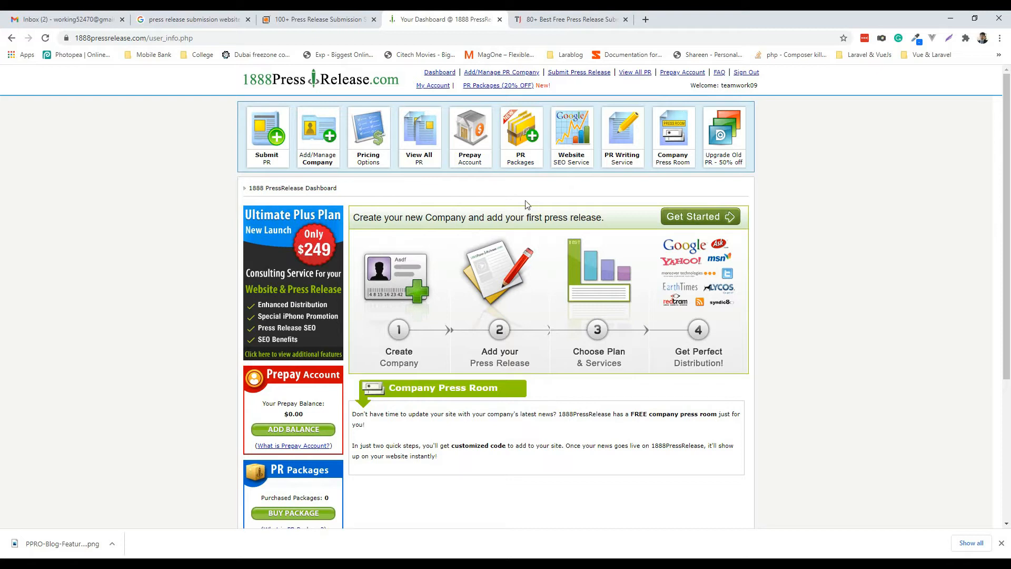
Step: Read the 1888PressRelease registration confirmation e-mail and its login information in Gmail, and return to the 1888PressRelease dashboard
left_click(75, 24)
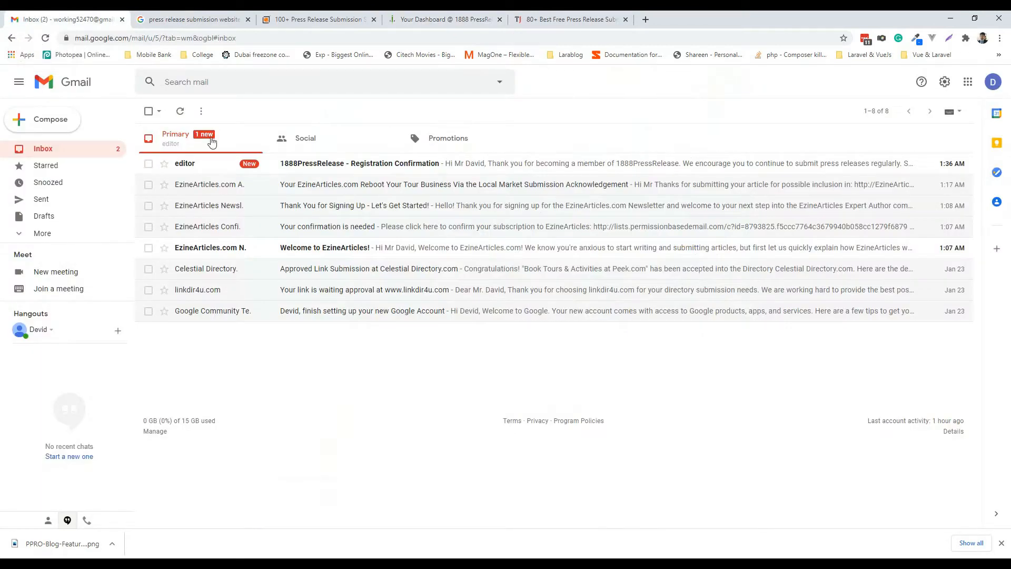
left_click(372, 169)
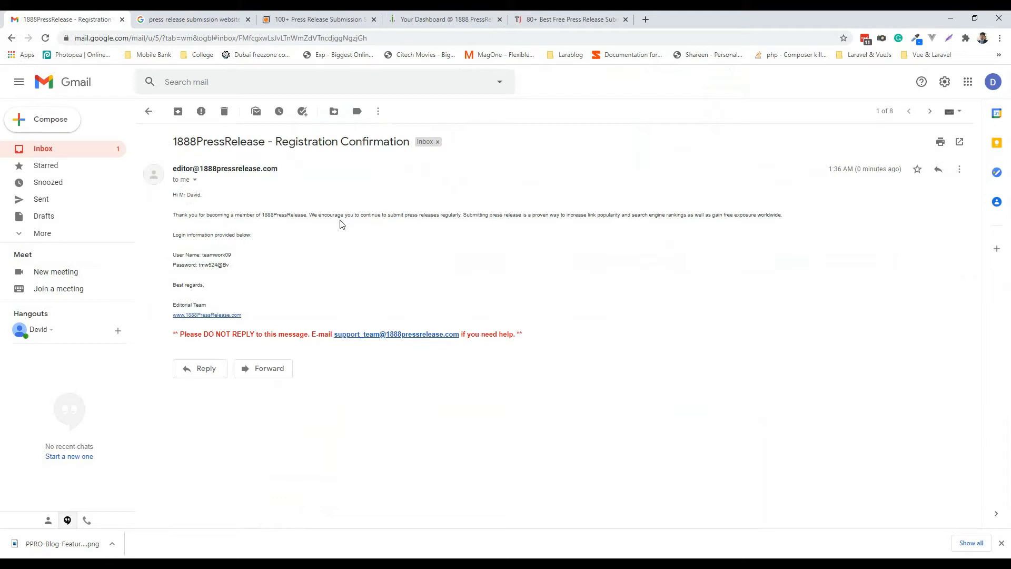
mouse_move(224, 254)
left_mouse_down()
mouse_move(207, 265)
mouse_move(224, 265)
left_mouse_up()
left_click(286, 255)
left_click(445, 19)
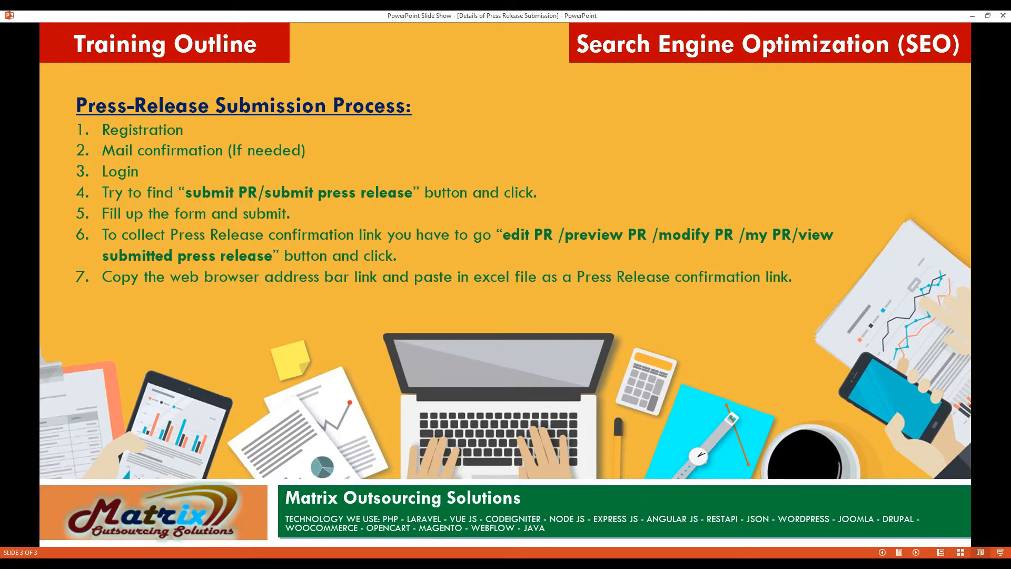
Step: Start submitting a press release from the 1888PressRelease dashboard and look through the required Add Company form
key("alt+Tab")
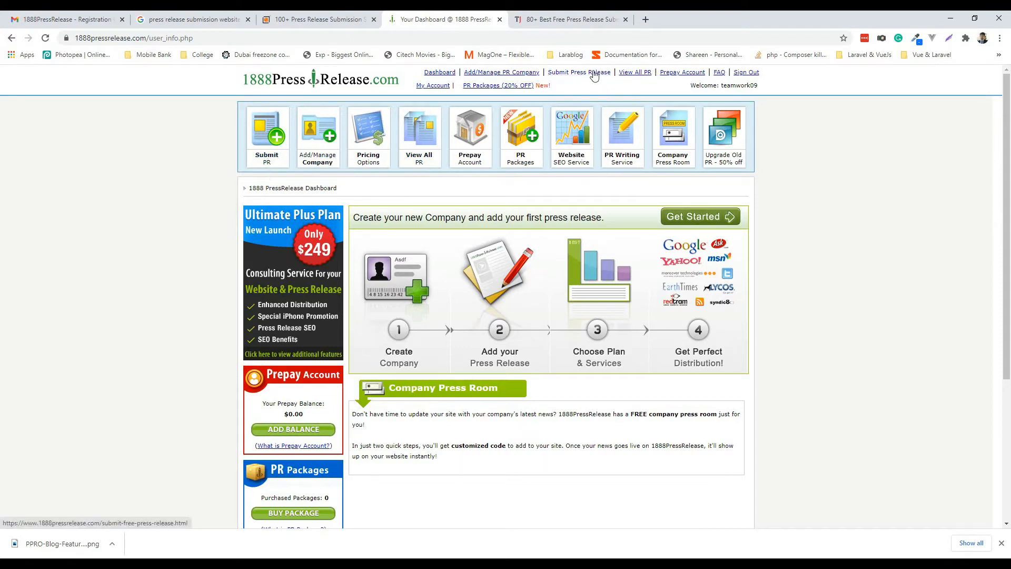
left_click(269, 151)
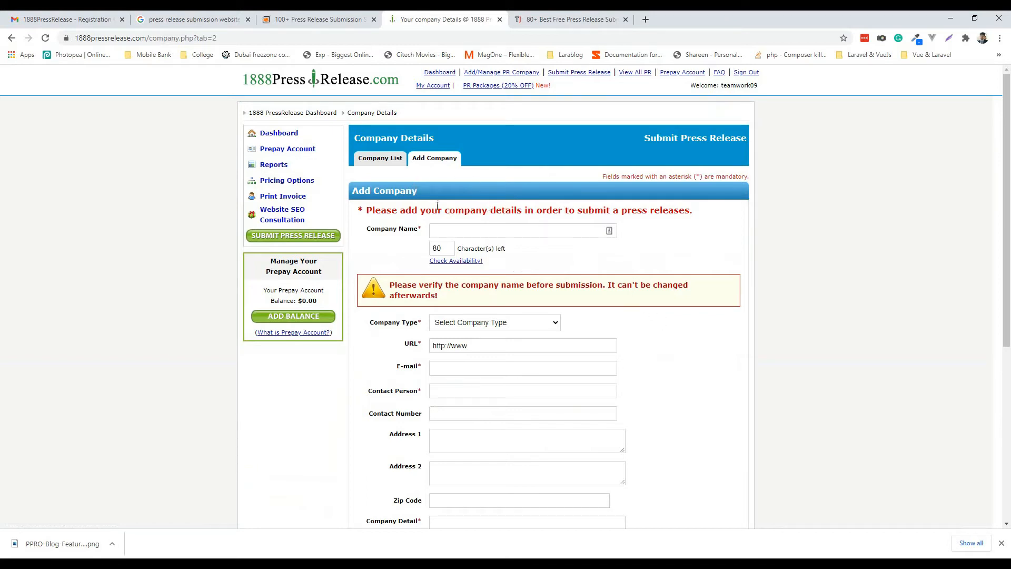
left_click_drag(404, 210, 685, 211)
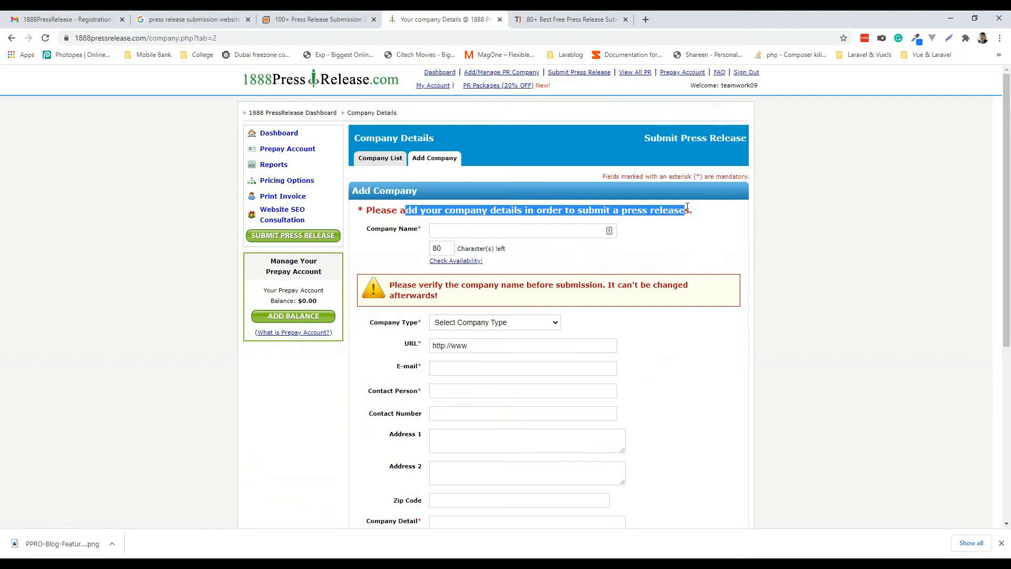
left_click(499, 211)
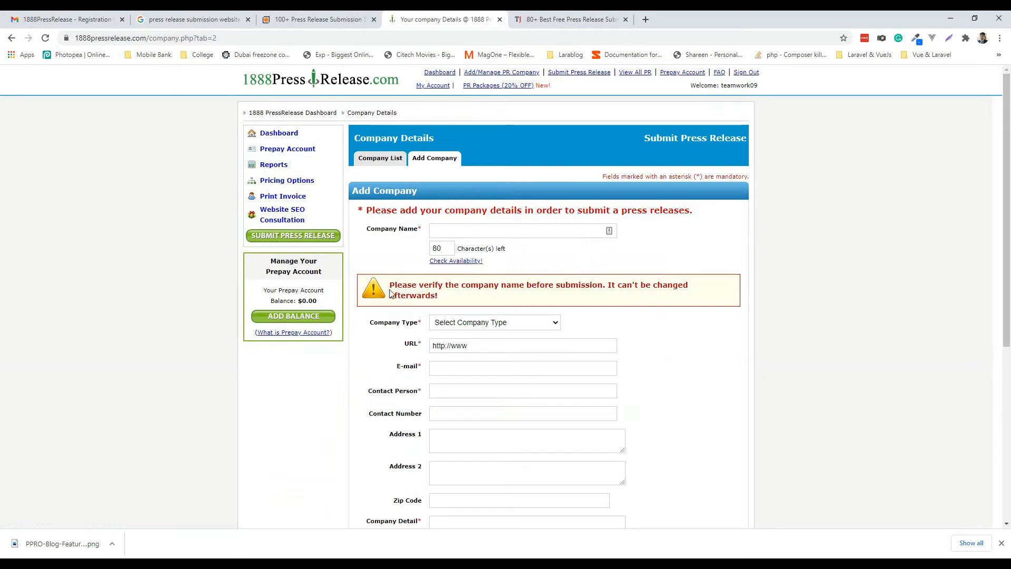
scroll(391, 294, "down", 4)
scroll(392, 288, "down", 2)
scroll(416, 284, "up", 4)
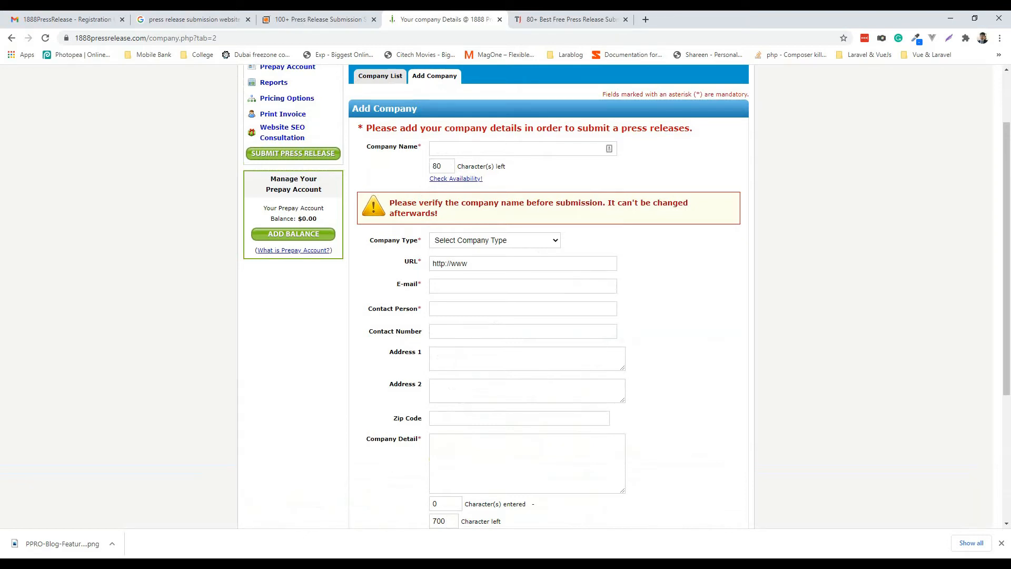
Step: Fill in the Company Name with Peek Travel Agency Limited copied from the Word document and check its availability
key("alt+Tab")
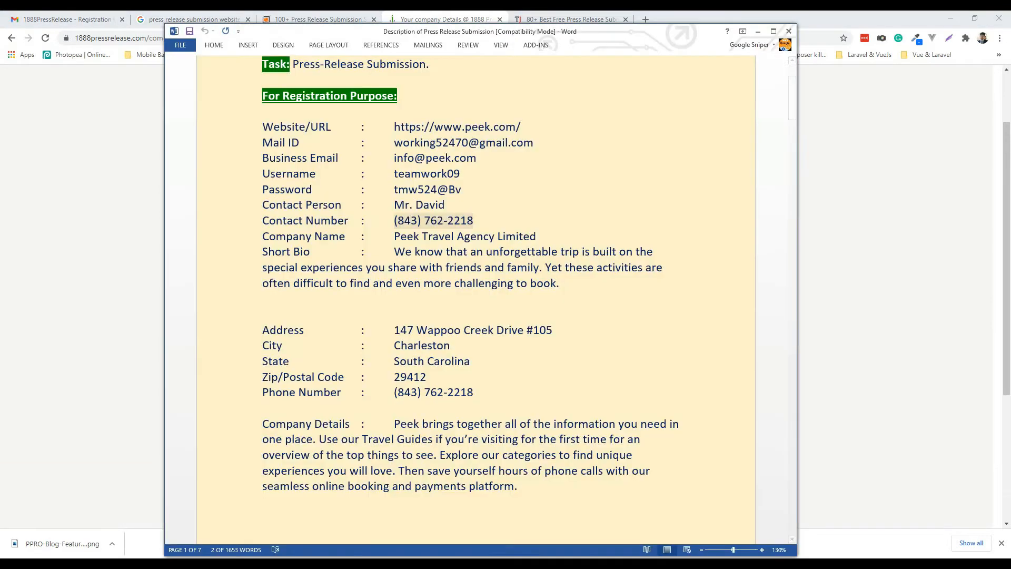
left_click_drag(392, 236, 535, 237)
right_click(529, 237)
left_click(547, 254)
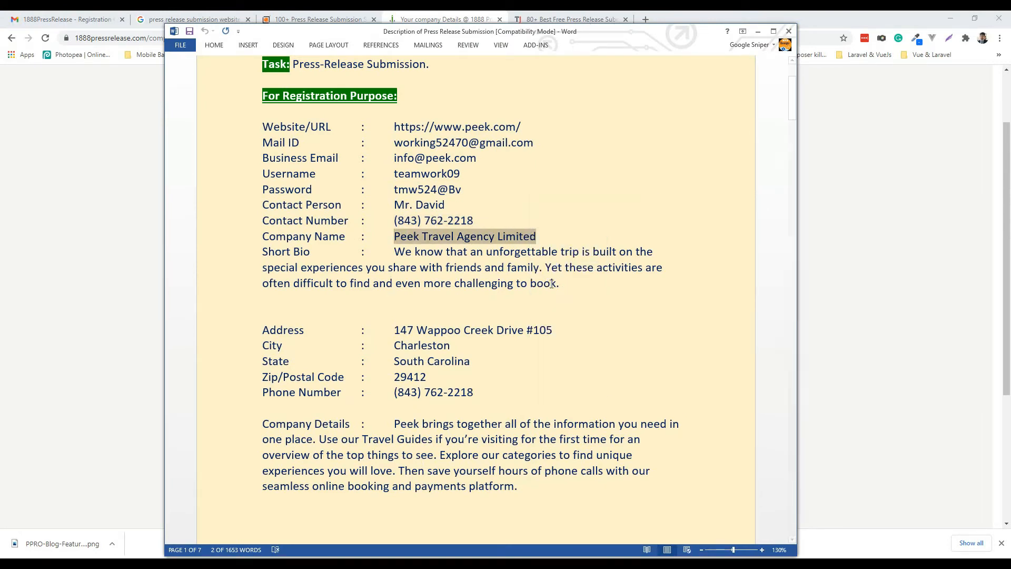
key("alt+Tab")
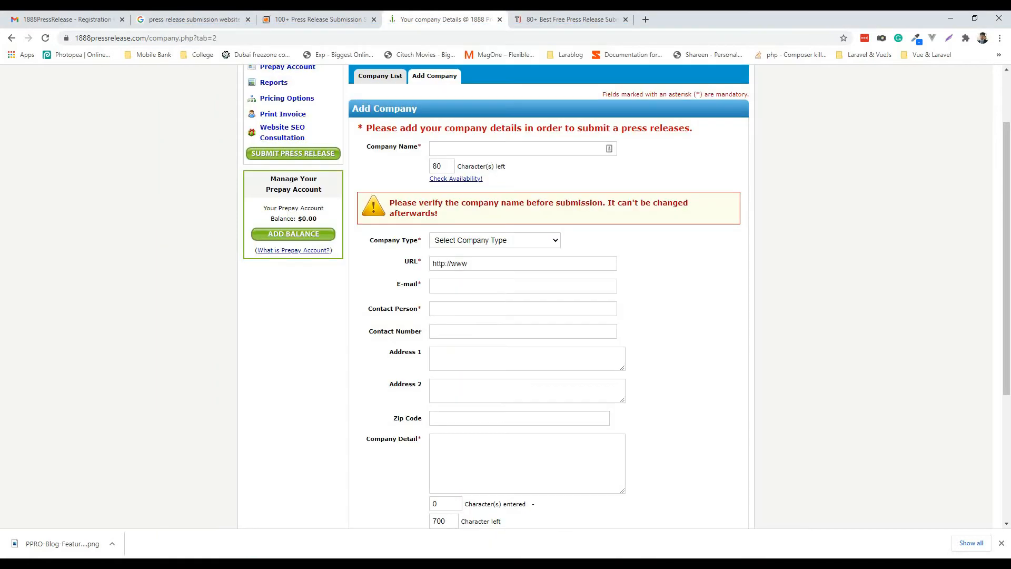
left_click(478, 149)
key("ctrl+v")
left_click(467, 180)
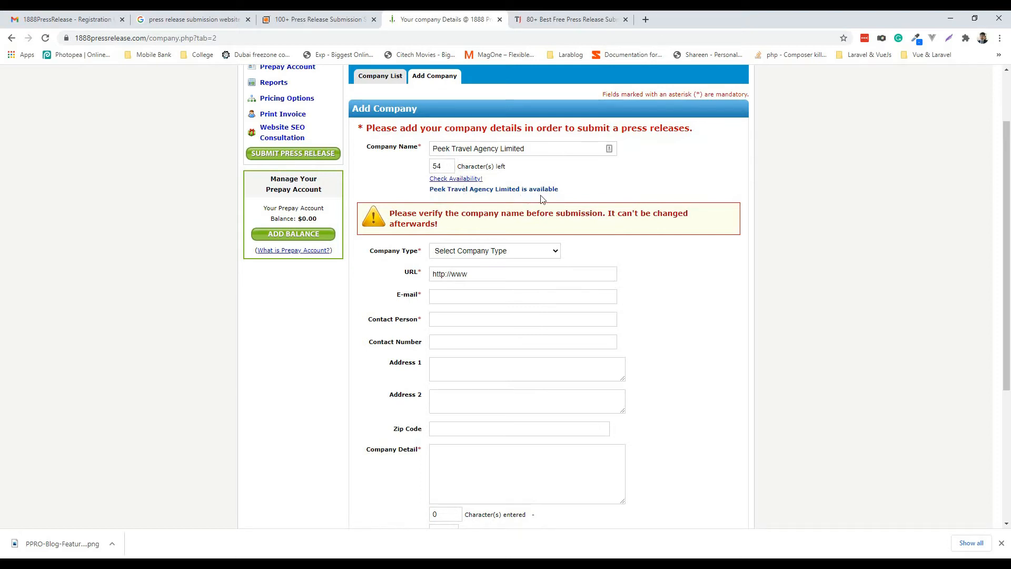
left_click(531, 149)
left_click_drag(473, 152, 405, 155)
left_click(389, 166)
left_click(511, 253)
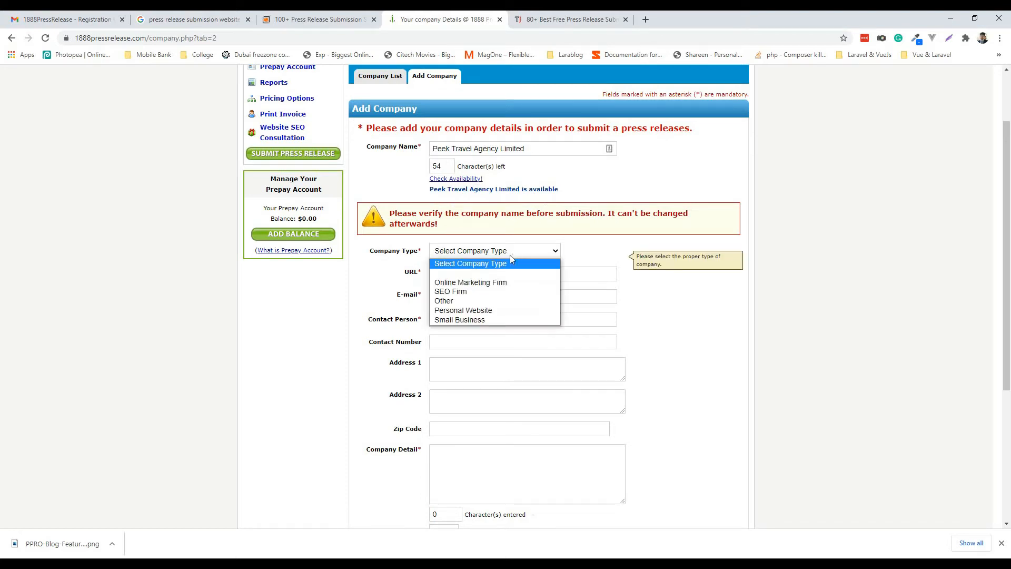
left_click(469, 320)
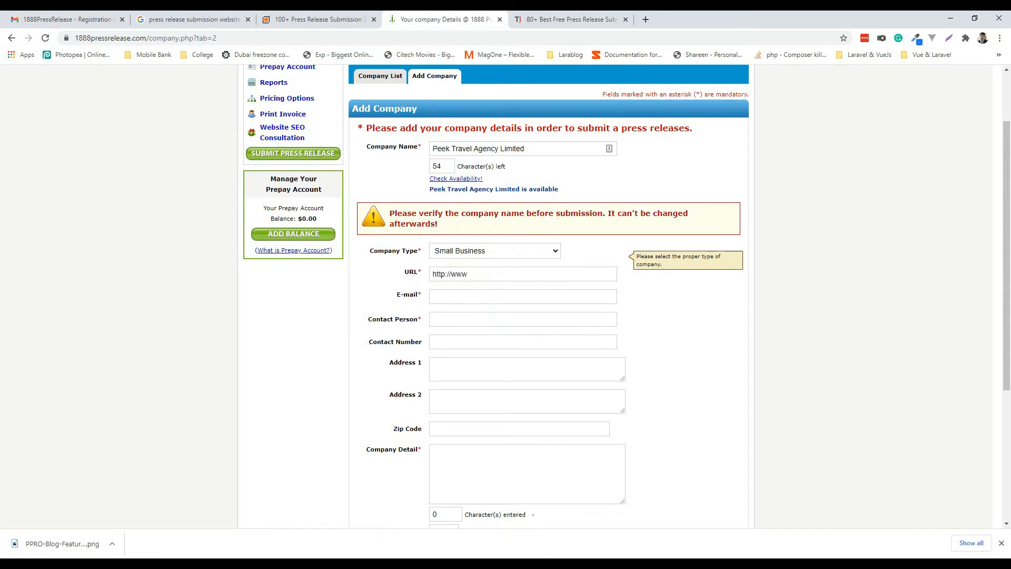
key("alt+Tab")
left_click_drag(397, 131, 520, 129)
right_click(520, 132)
left_click(537, 143)
key("alt+Tab")
triple_click(484, 274)
key("ctrl+v")
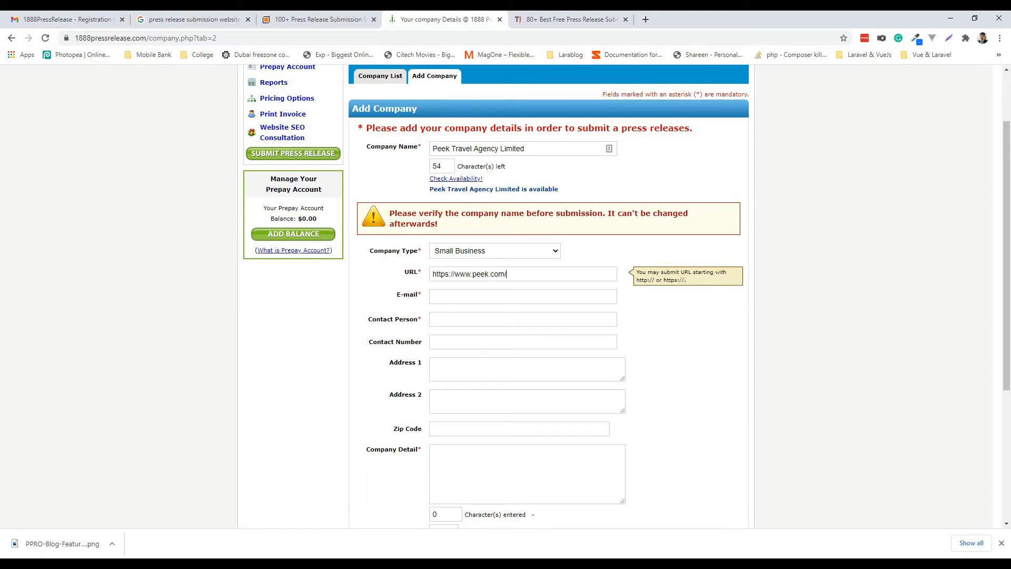
Step: Copy the Business Email from the Word document into the company form's E-mail field
key("alt+Tab")
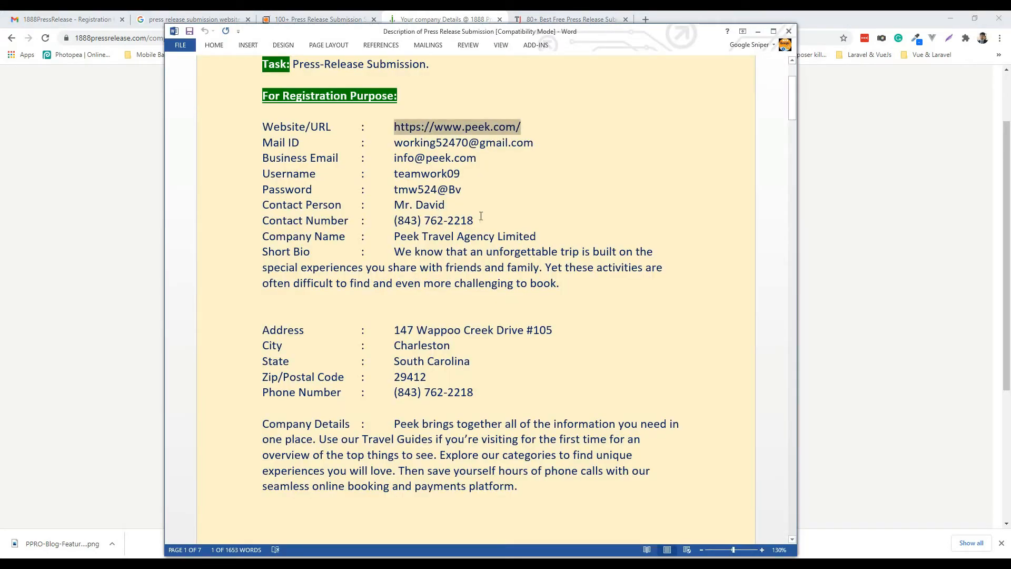
left_click_drag(474, 158, 394, 159)
right_click(419, 162)
left_click(442, 181)
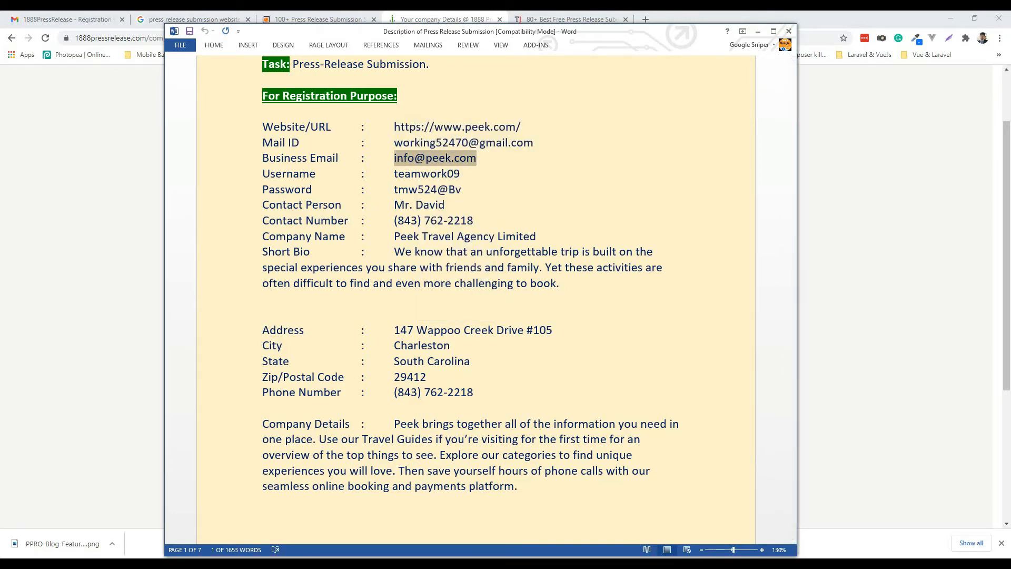
key("alt+Tab")
left_click(457, 301)
key("ctrl+v")
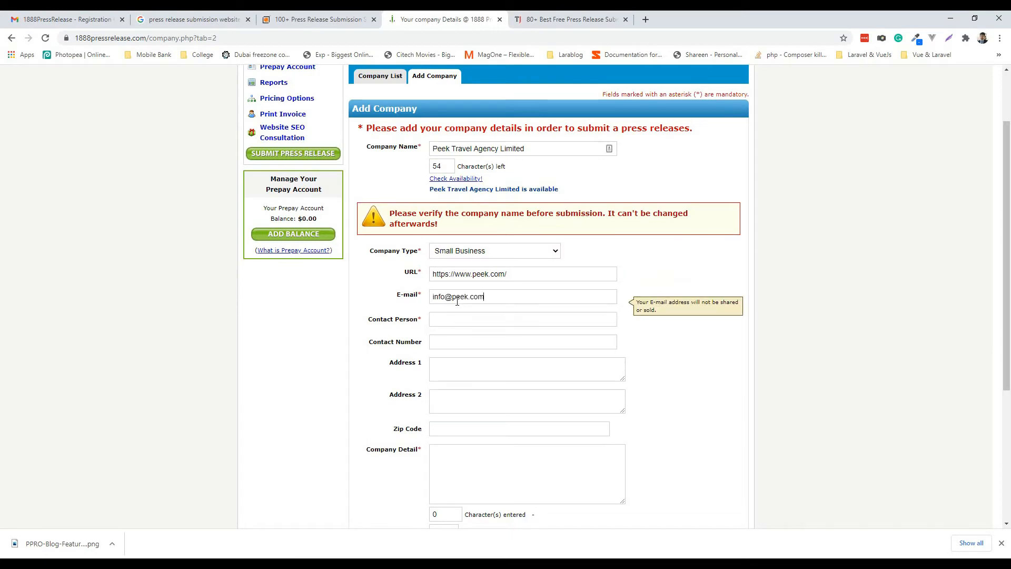
left_click_drag(498, 300, 420, 301)
left_click(412, 314)
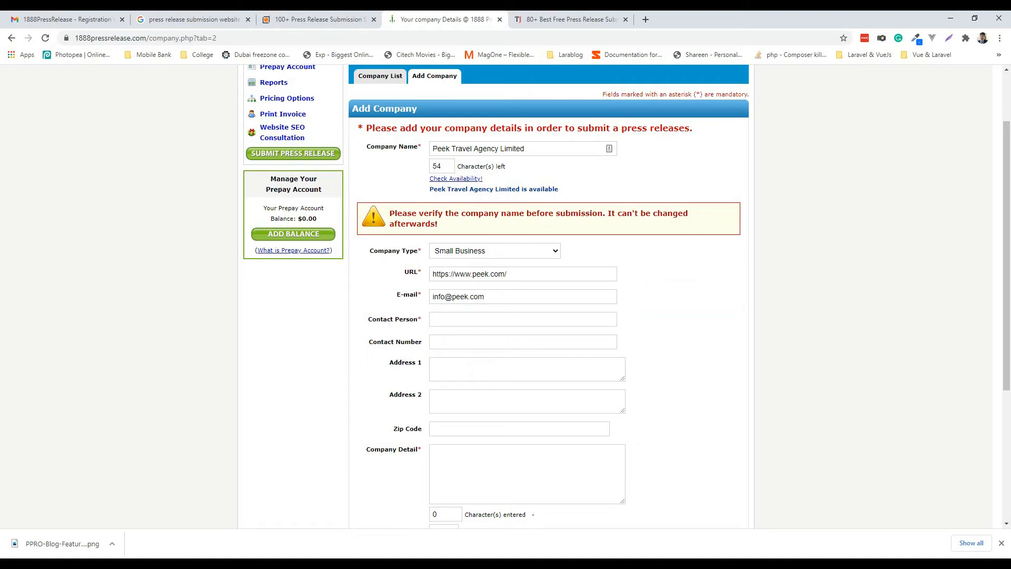
Step: Copy the contact person's name from the Word document into the company form's Contact Person field
key("alt+Tab")
left_click_drag(446, 204, 394, 206)
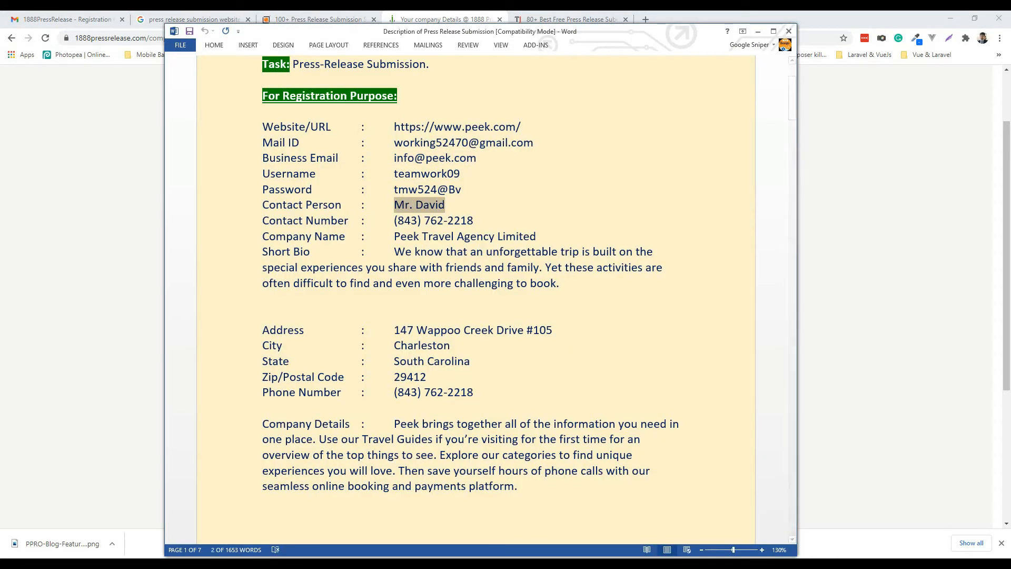
key("alt+Tab")
left_click(470, 319)
key("ctrl+v")
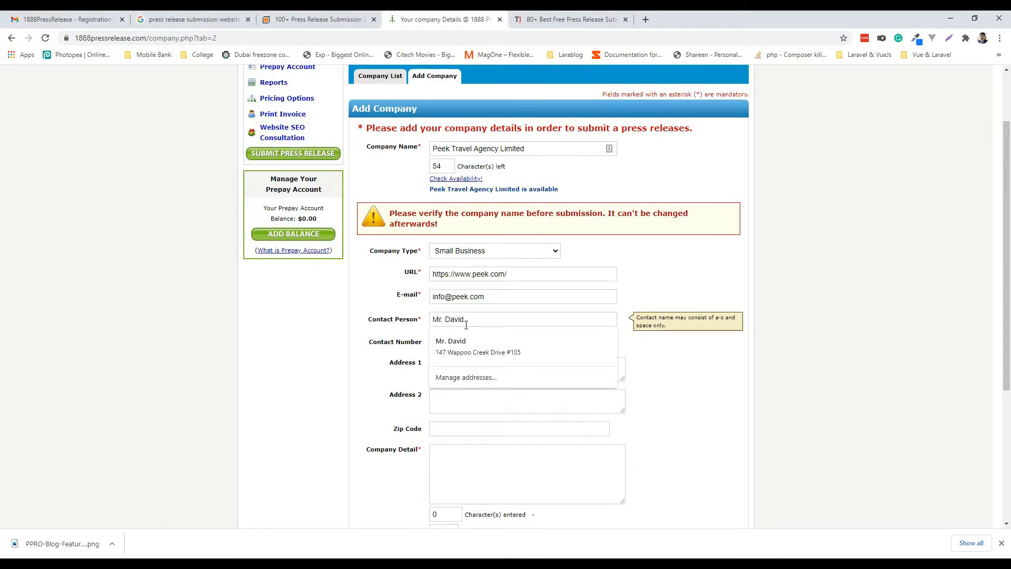
Step: Copy the phone number from the Word document into the company form's Contact Number field
left_click(475, 341)
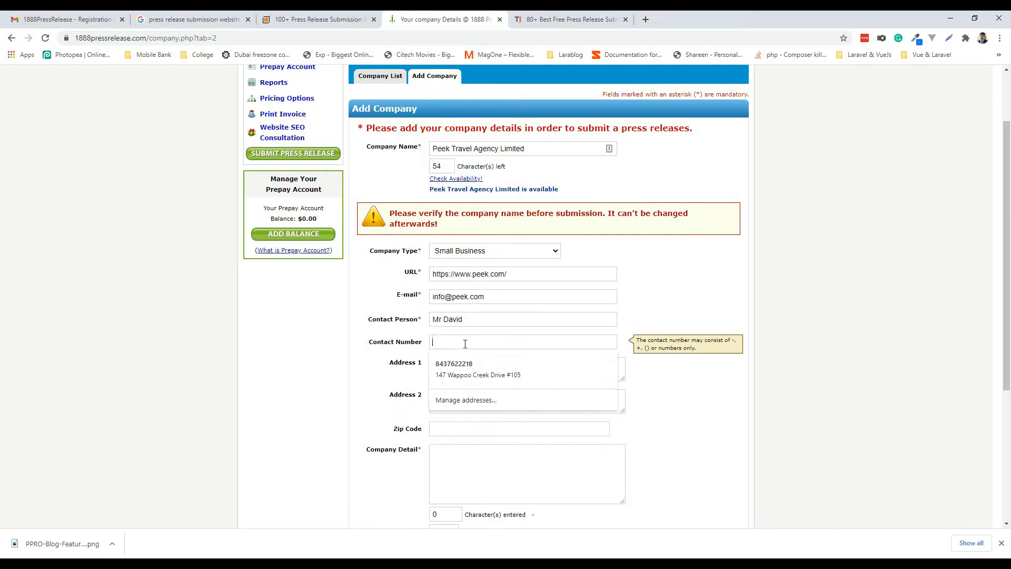
left_click(392, 351)
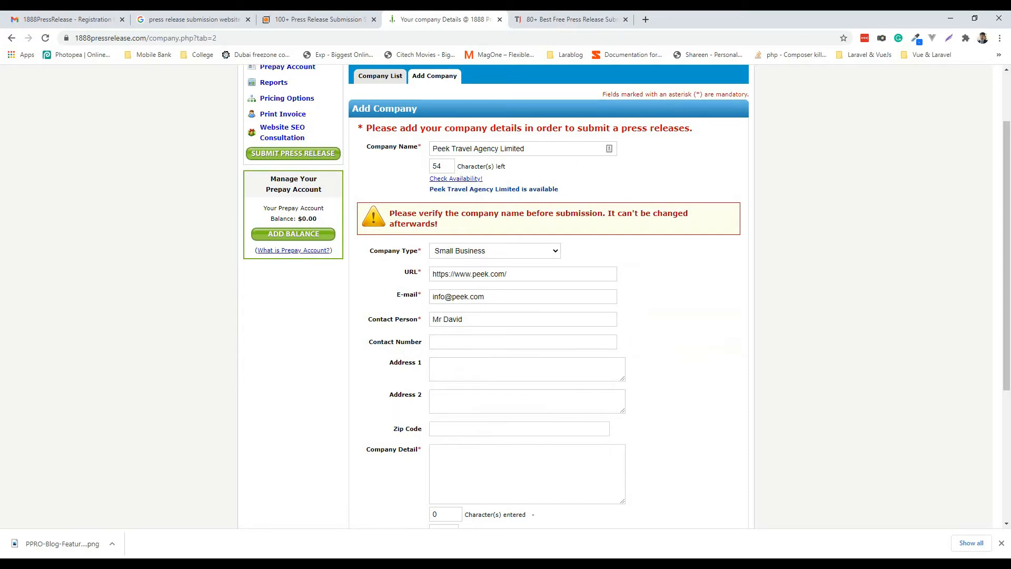
key("alt+Tab")
left_click_drag(474, 393, 396, 392)
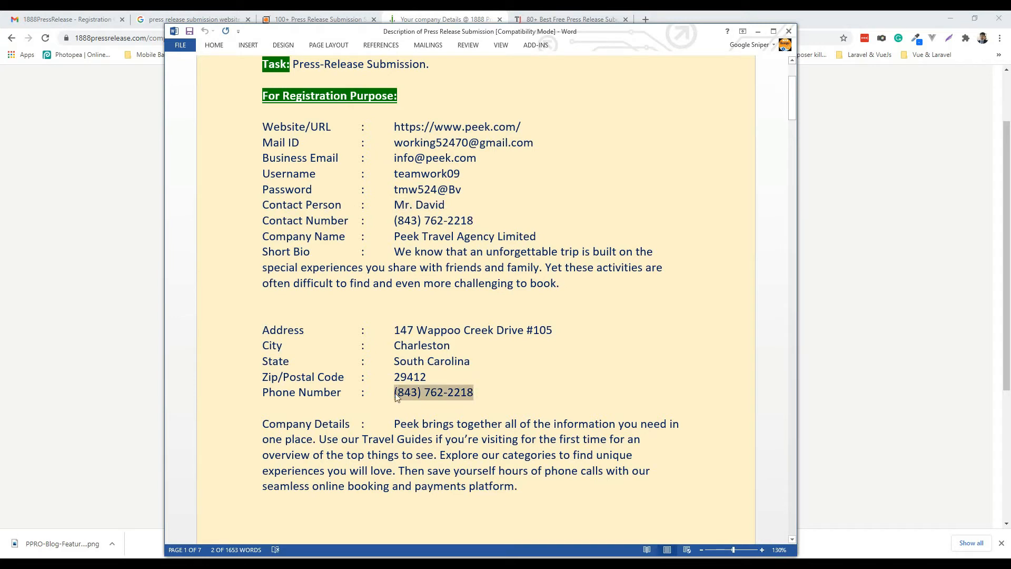
key("alt+Tab")
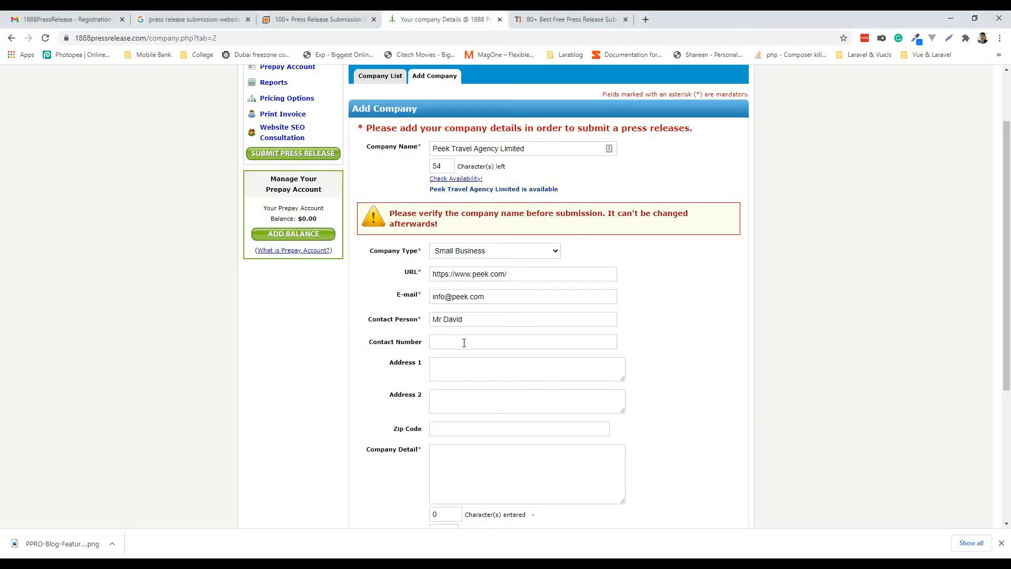
left_click(464, 343)
key("ctrl+v")
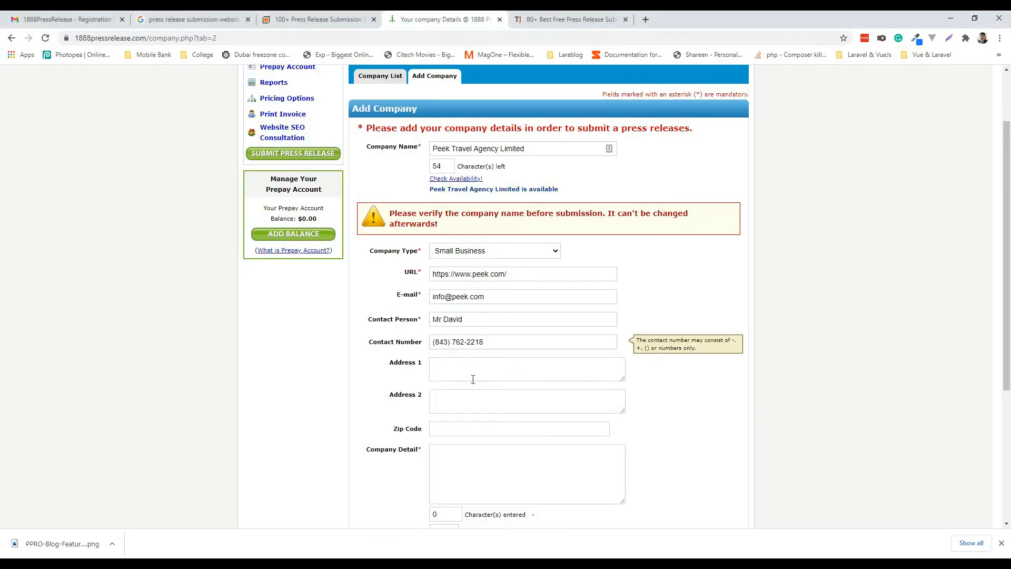
Step: Copy the street address from the Word document into the company form's Address 1 field
key("alt+Tab")
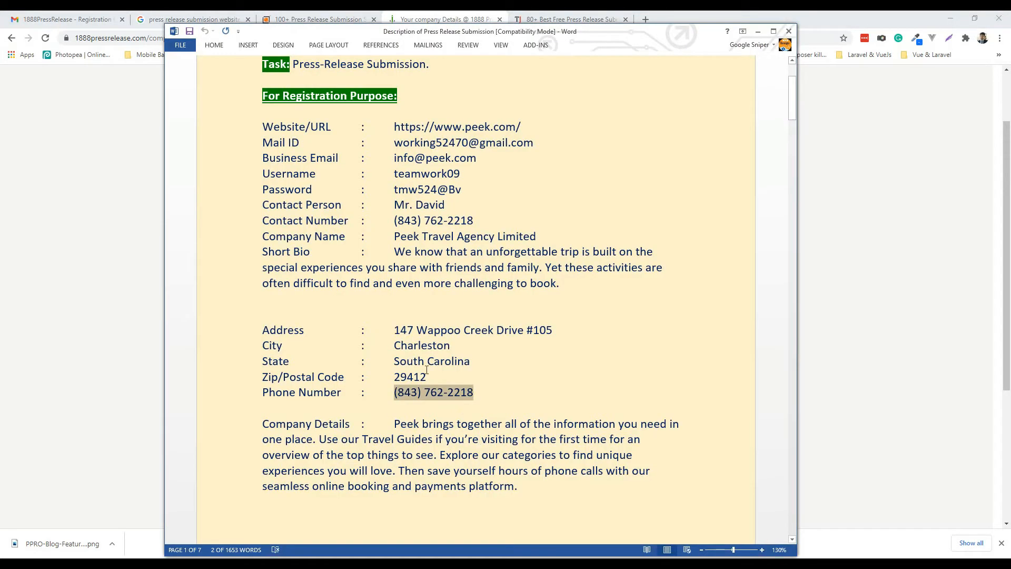
left_click_drag(395, 330, 551, 330)
right_click(548, 328)
left_click(571, 346)
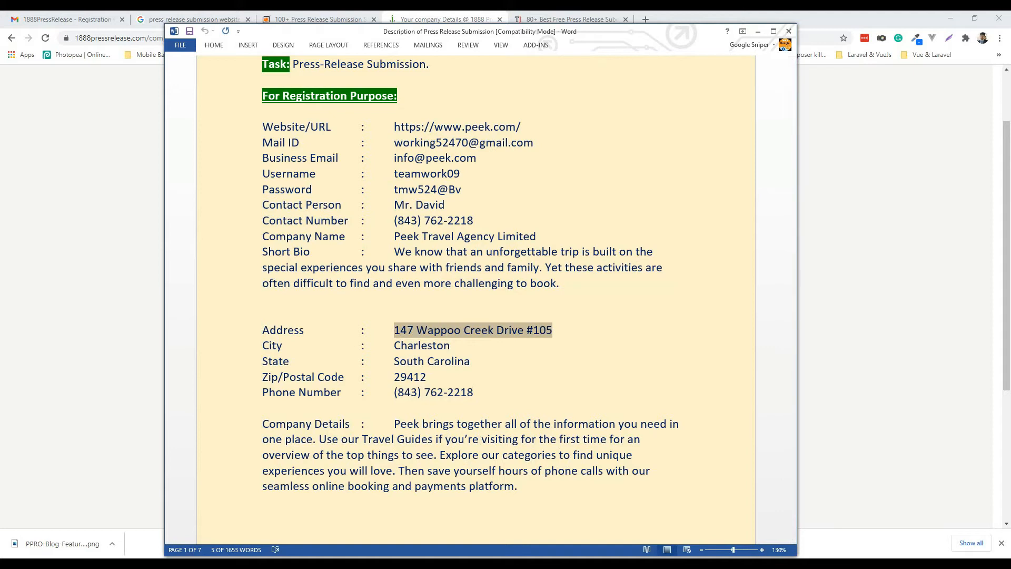
key("alt+Tab")
left_click(465, 369)
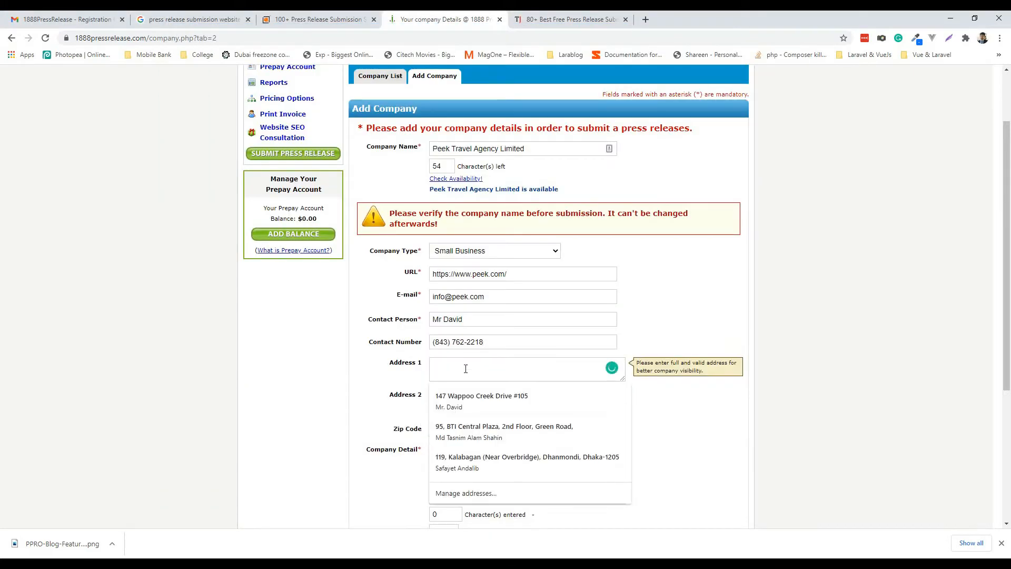
key("ctrl+v")
left_click(371, 376)
scroll(372, 377, "down", 2)
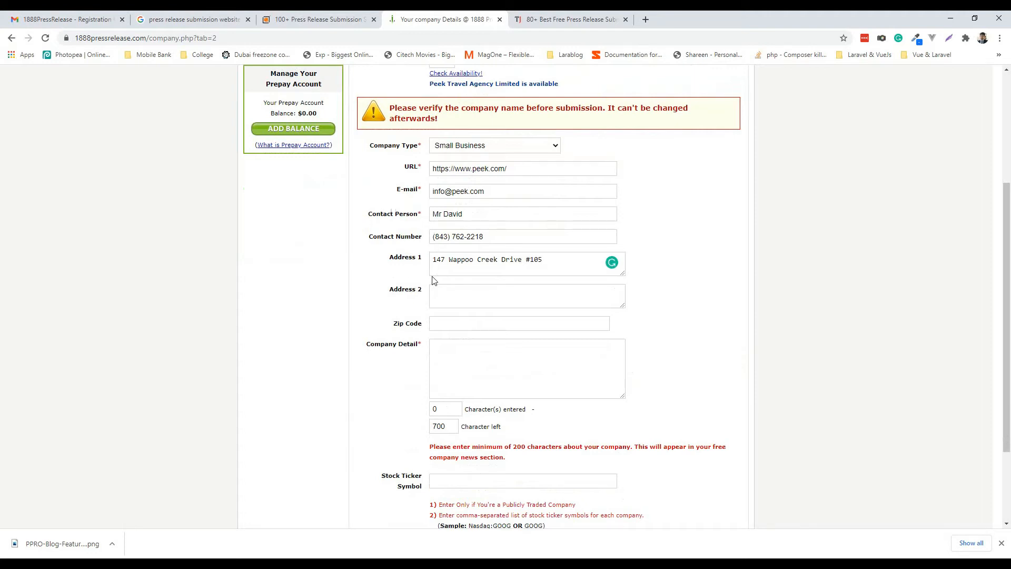
Step: Copy the postal code from the Word document into the company form's Zip Code field
scroll(433, 279, "up", 2)
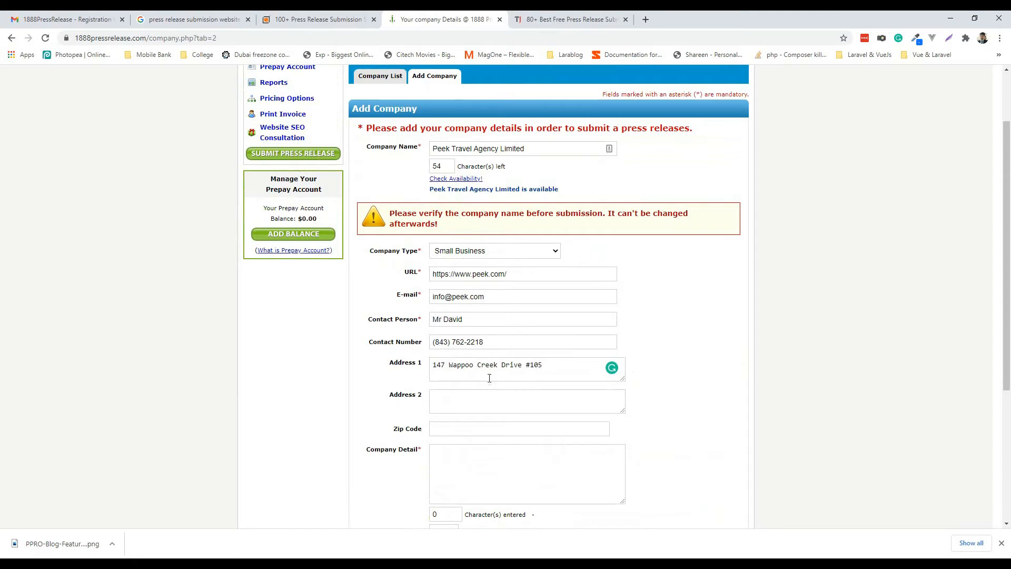
scroll(456, 395, "down", 1)
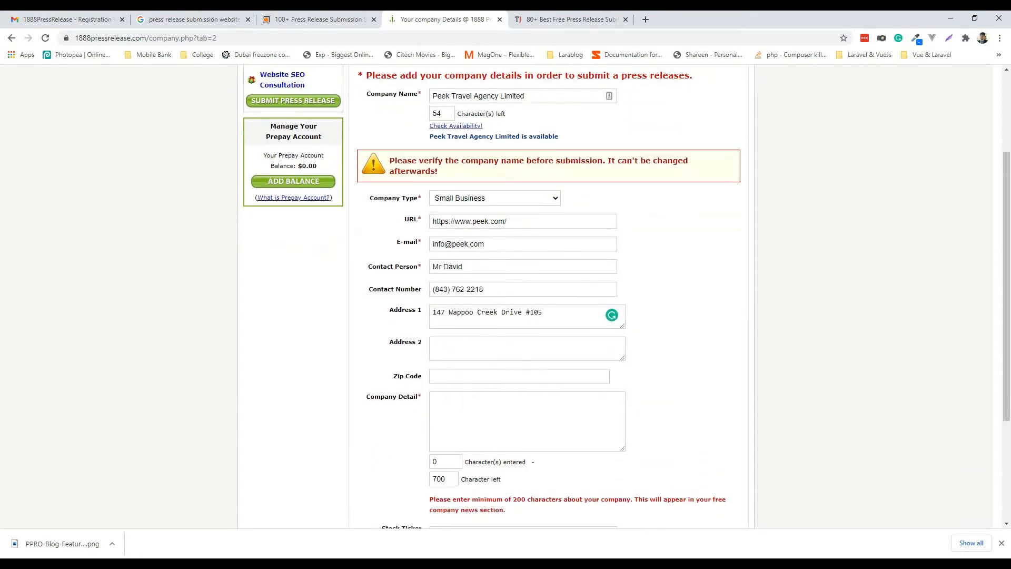
key("alt+Tab")
double_click(410, 376)
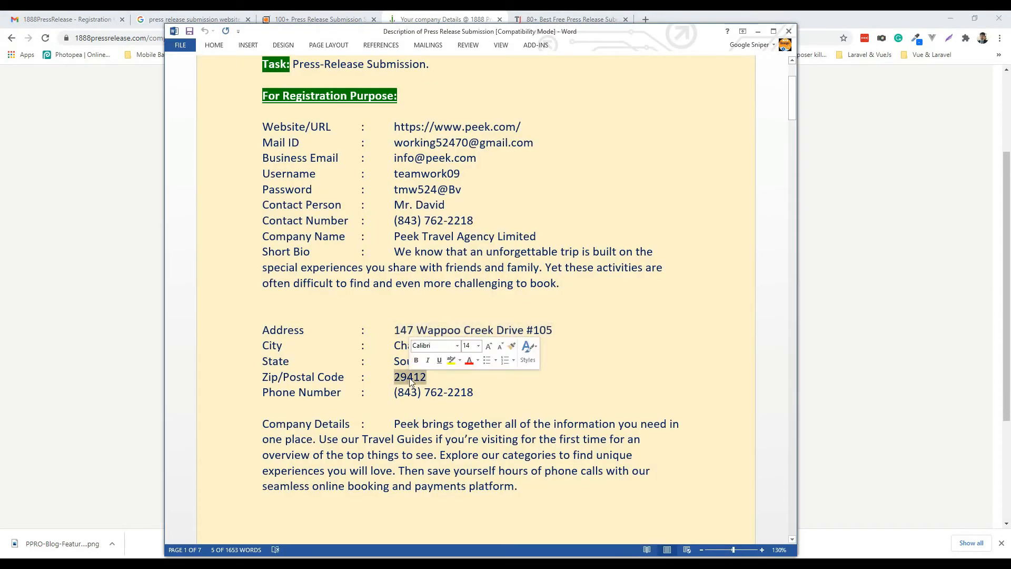
key("alt+Tab")
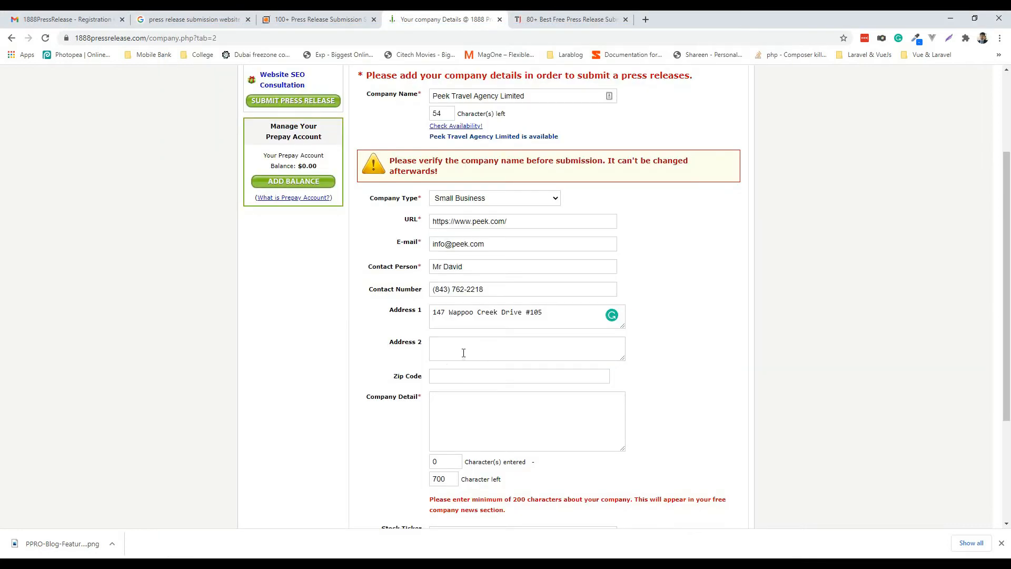
left_click(452, 375)
key("ctrl+v")
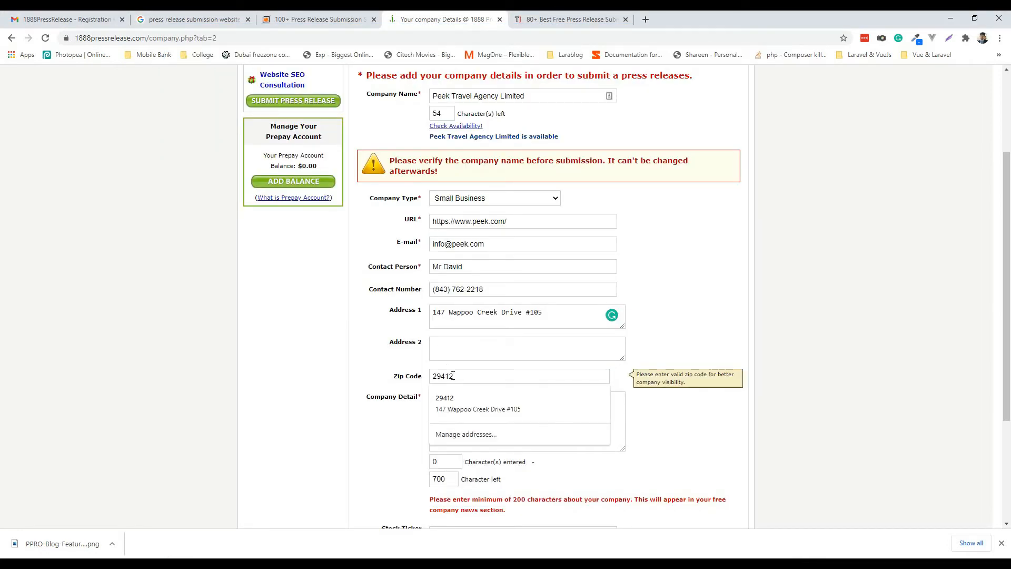
left_click(384, 425)
Step: Copy the Company Details paragraph from the Word document into the company form's Company Detail field, ending it with a full stop
key("alt+Tab")
left_click_drag(394, 424, 518, 486)
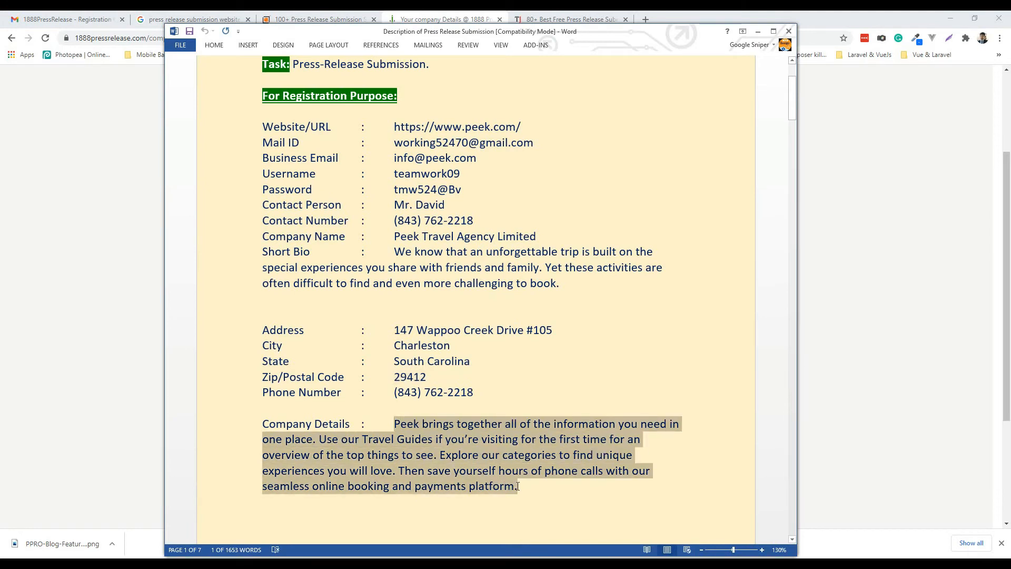
right_click(517, 485)
left_click(504, 338)
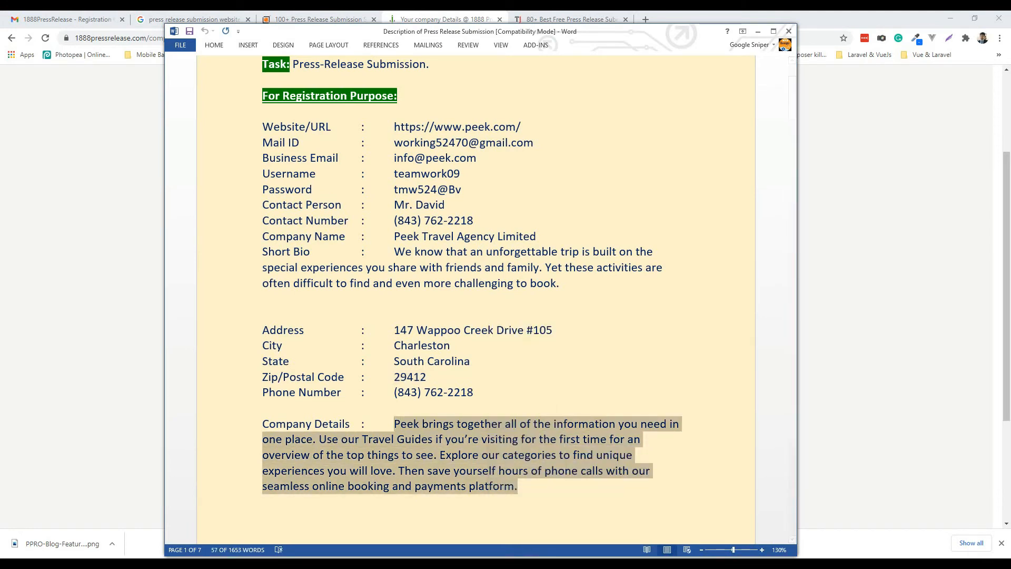
key("alt+Tab")
left_click(468, 434)
key("ctrl+v")
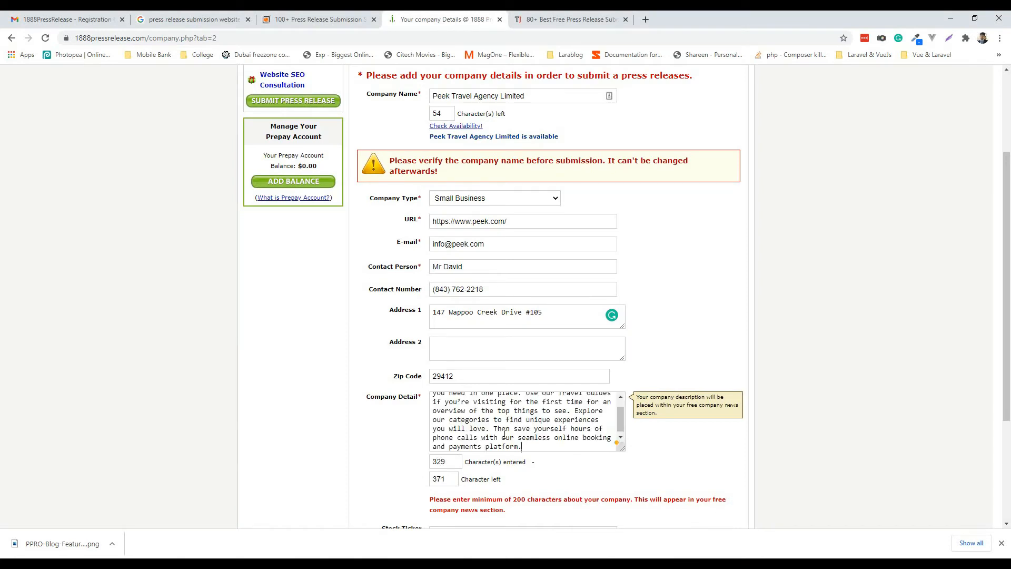
key("BackSpace")
type(".")
Step: Check the completed company form, submit it, and go on to the press release submission form
scroll(382, 389, "down", 3)
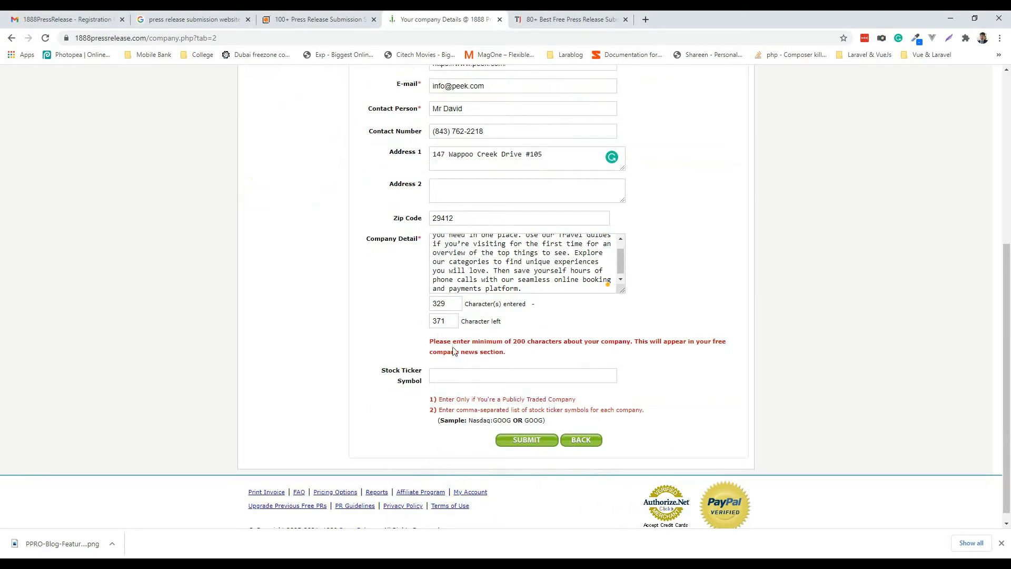
scroll(583, 334, "up", 5)
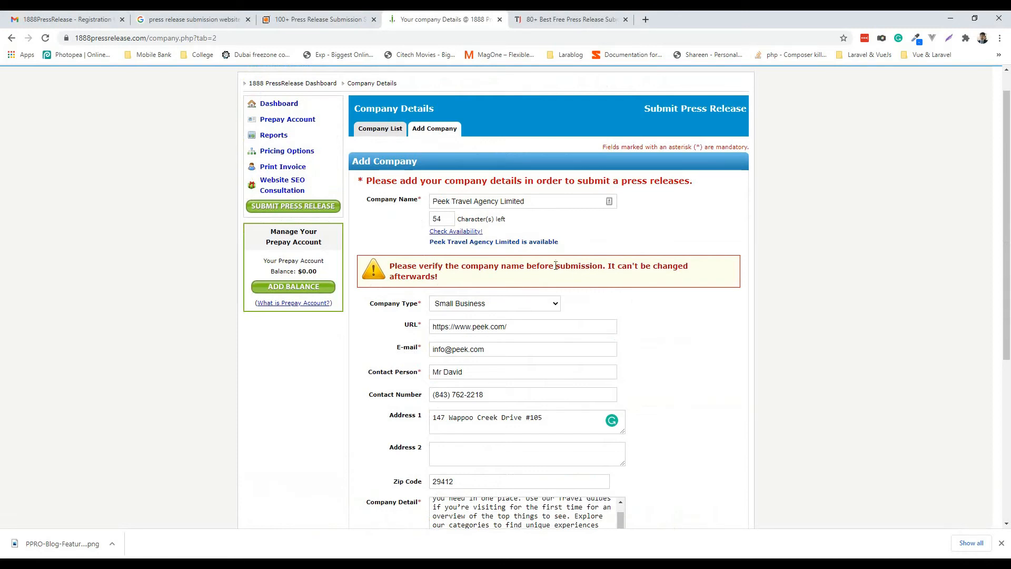
scroll(565, 276, "down", 1)
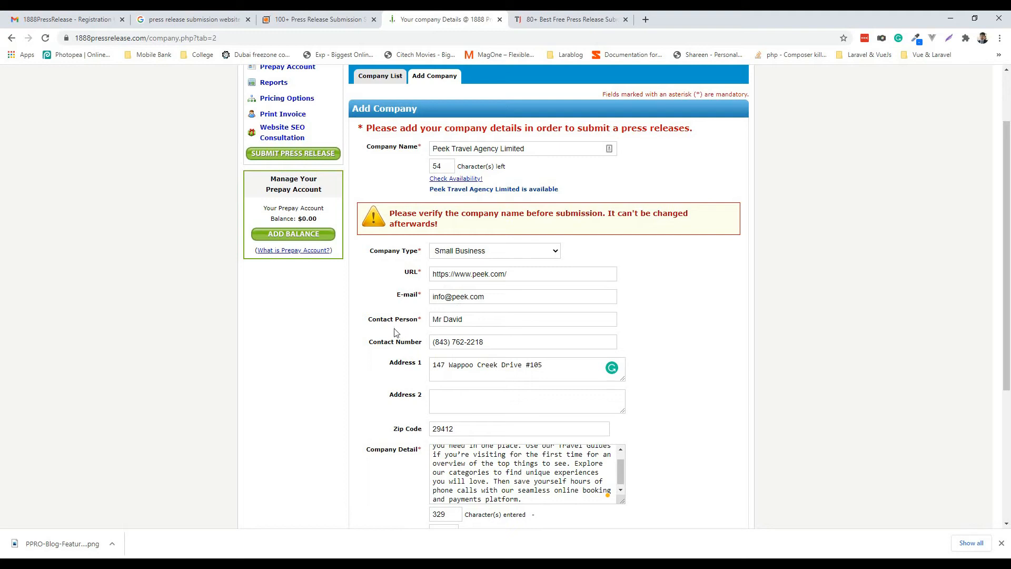
scroll(425, 405, "down", 4)
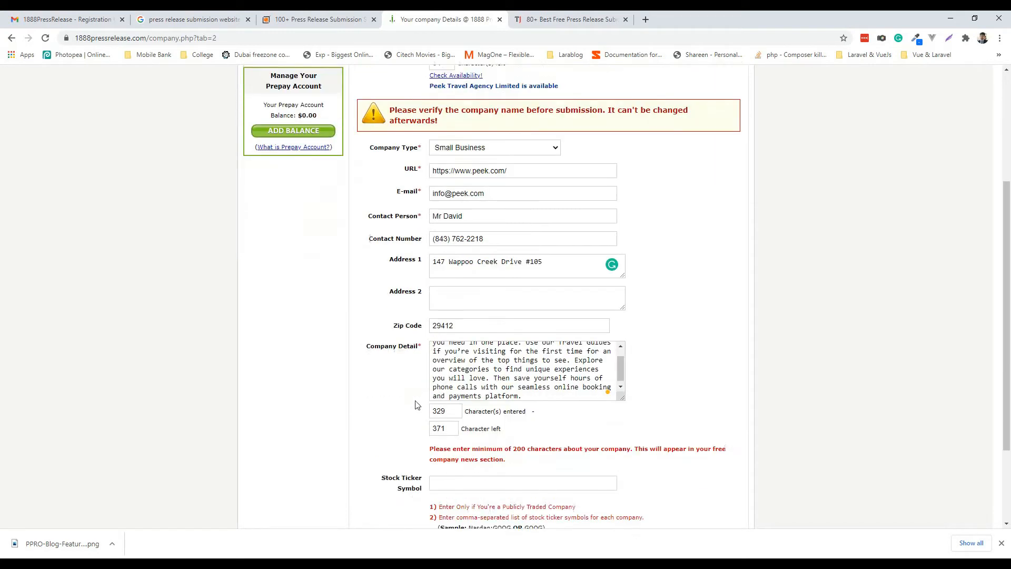
left_click(534, 442)
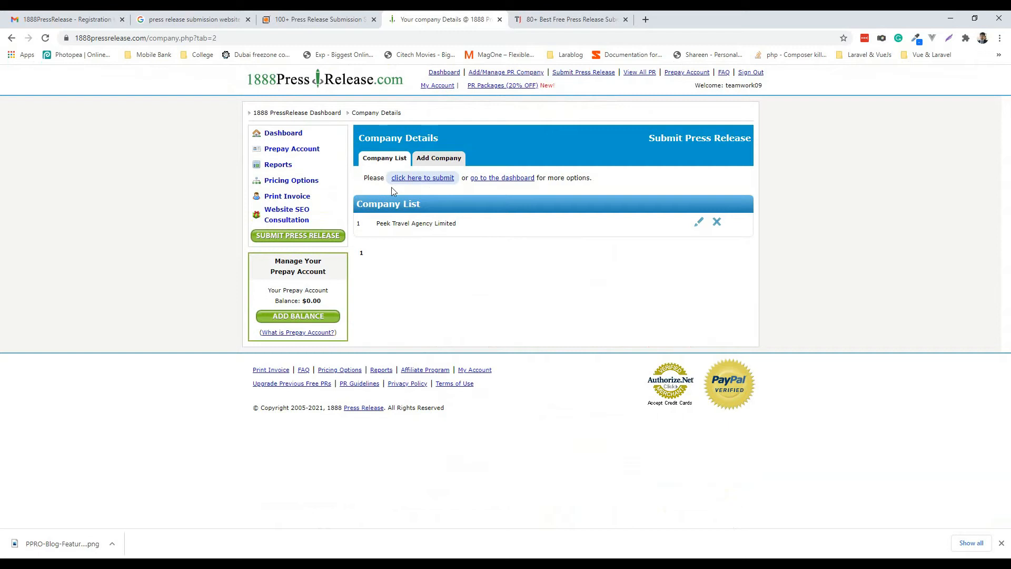
left_click(424, 183)
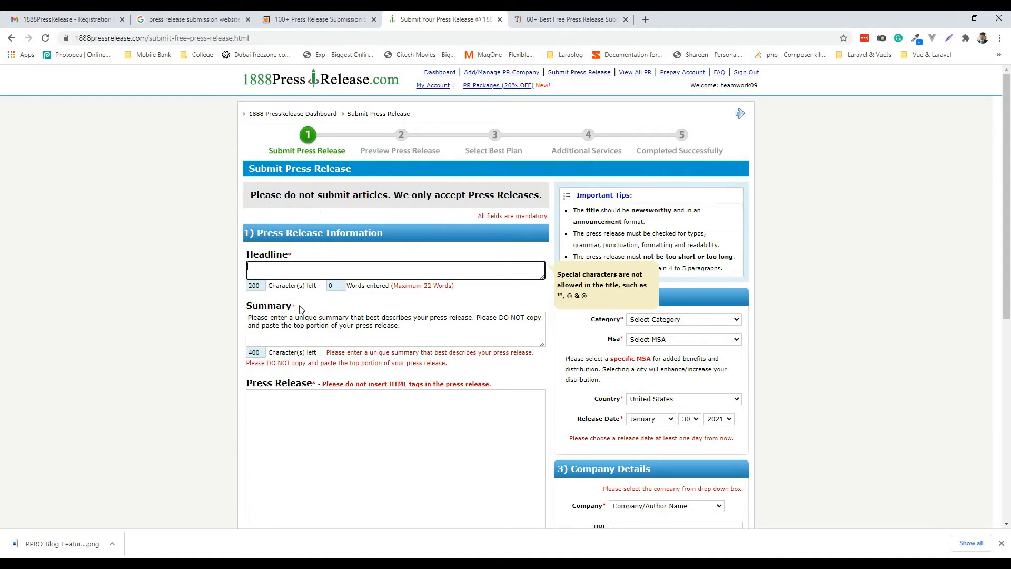
scroll(216, 349, "down", 8)
scroll(218, 345, "up", 8)
left_click(319, 195)
left_click_drag(250, 195, 557, 201)
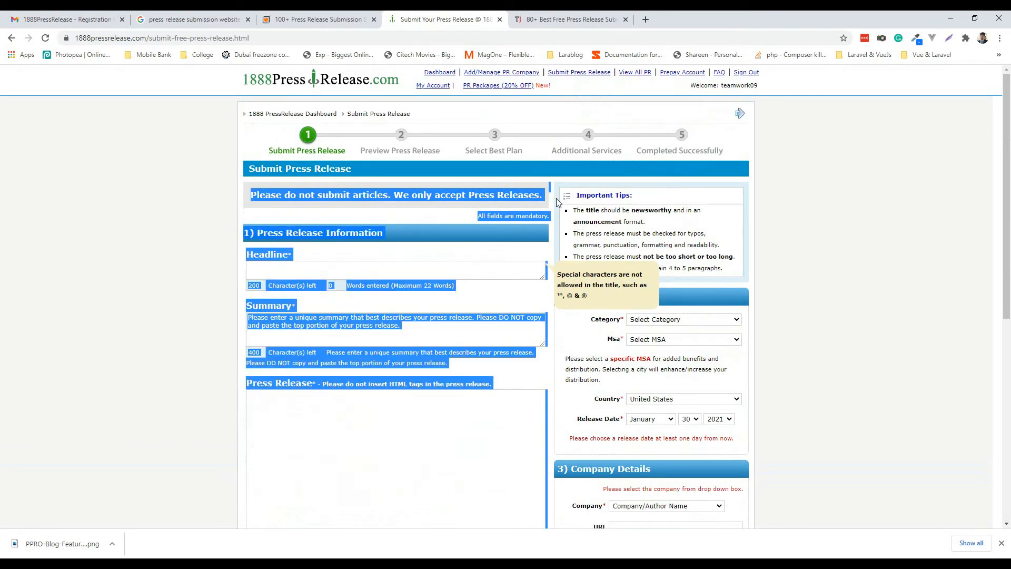
left_click(333, 211)
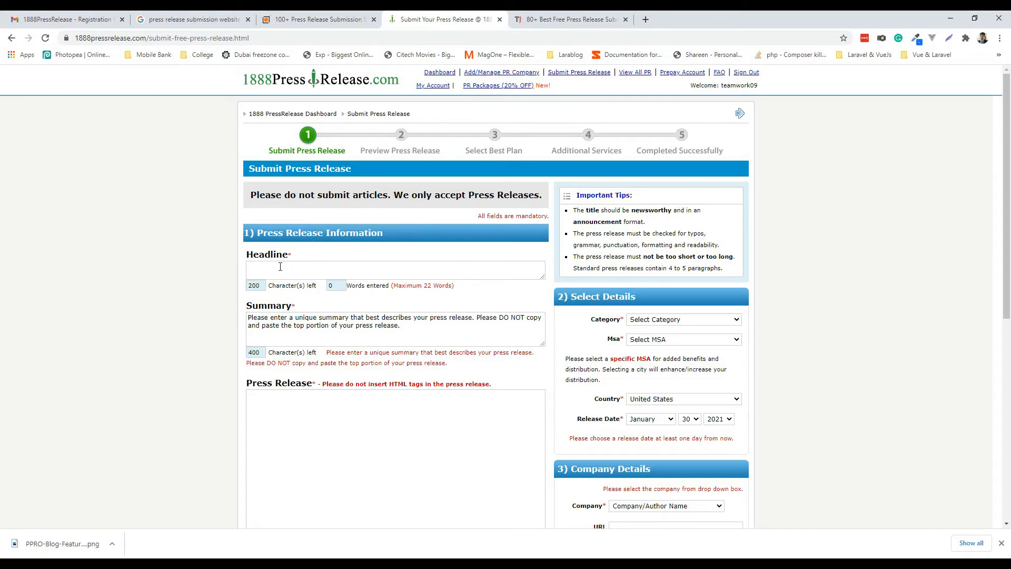
Step: Copy the headline "Reboot Your Tour Business via the Local Market" from the Word document into the press release form's Headline field
key("alt+Tab")
scroll(448, 395, "down", 10)
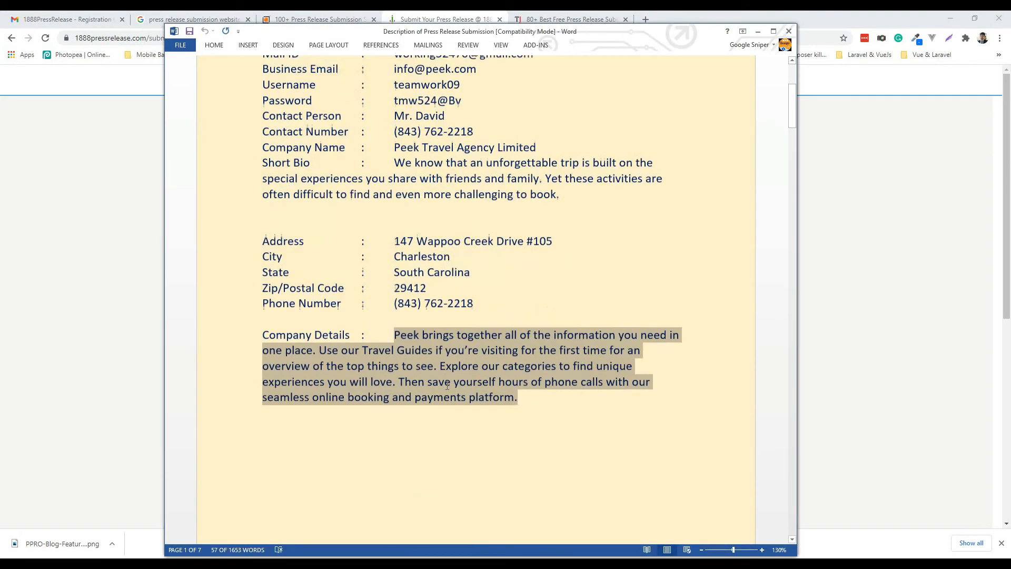
left_click_drag(319, 368, 567, 367)
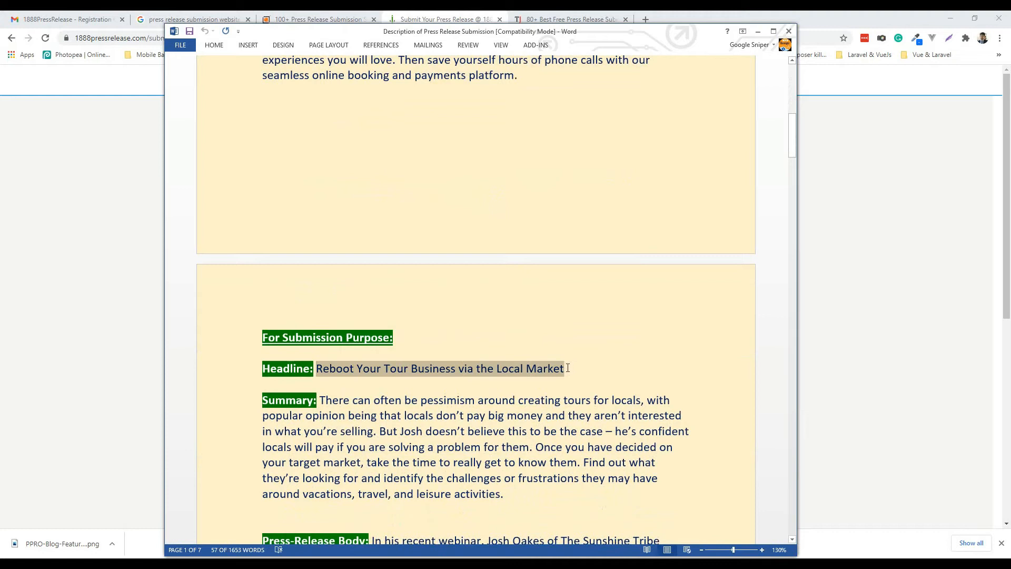
right_click(551, 371)
left_click(571, 389)
key("alt+Tab")
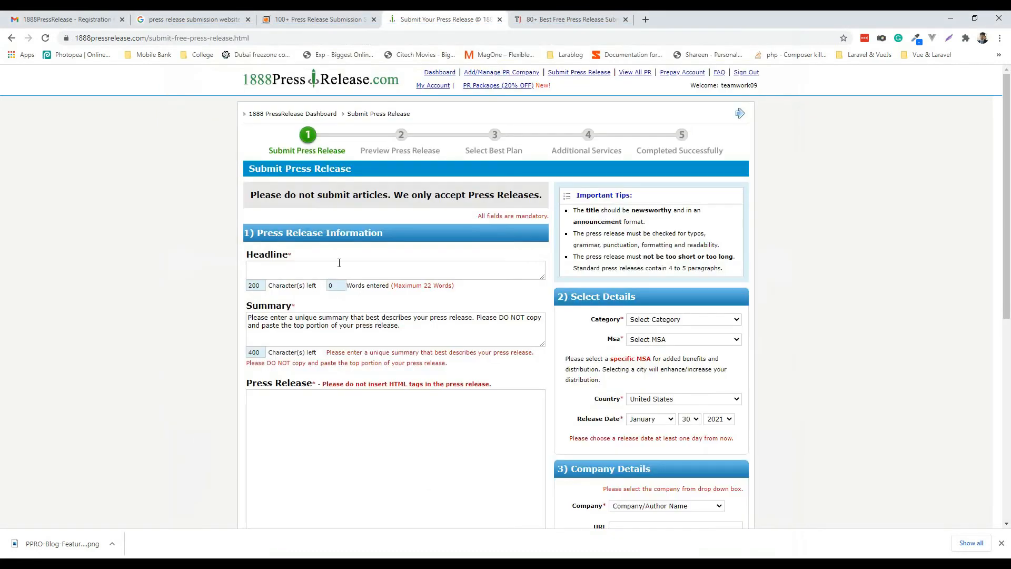
right_click(339, 263)
left_click(375, 342)
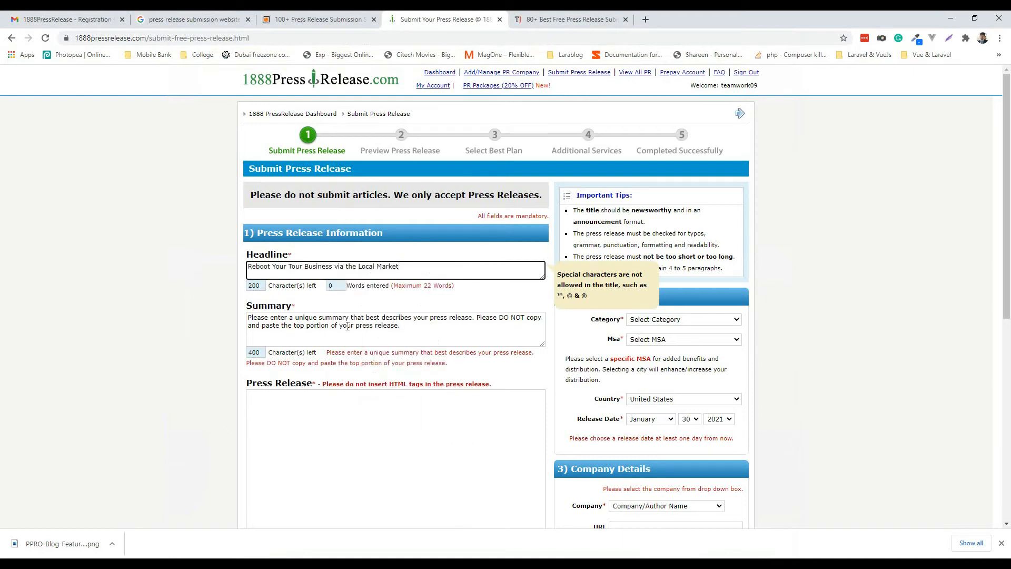
Step: Replace the placeholder text in the Summary field with the Summary paragraph copied from the Word document
triple_click(316, 330)
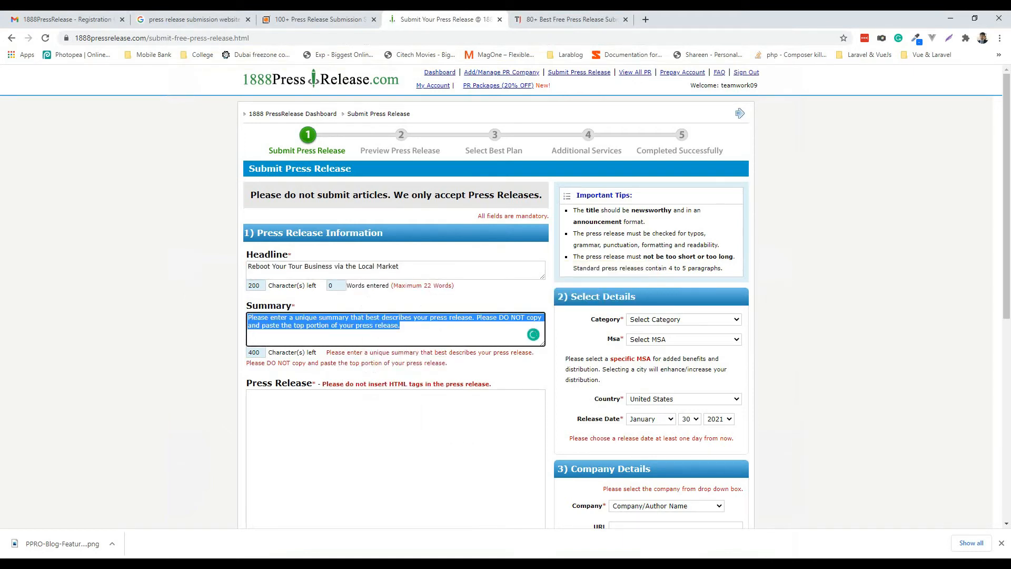
key("alt+Tab")
scroll(358, 288, "down", 3)
left_click_drag(320, 274, 472, 367)
right_click(471, 366)
left_click(485, 386)
key("alt+Tab")
right_click(330, 330)
left_click(358, 384)
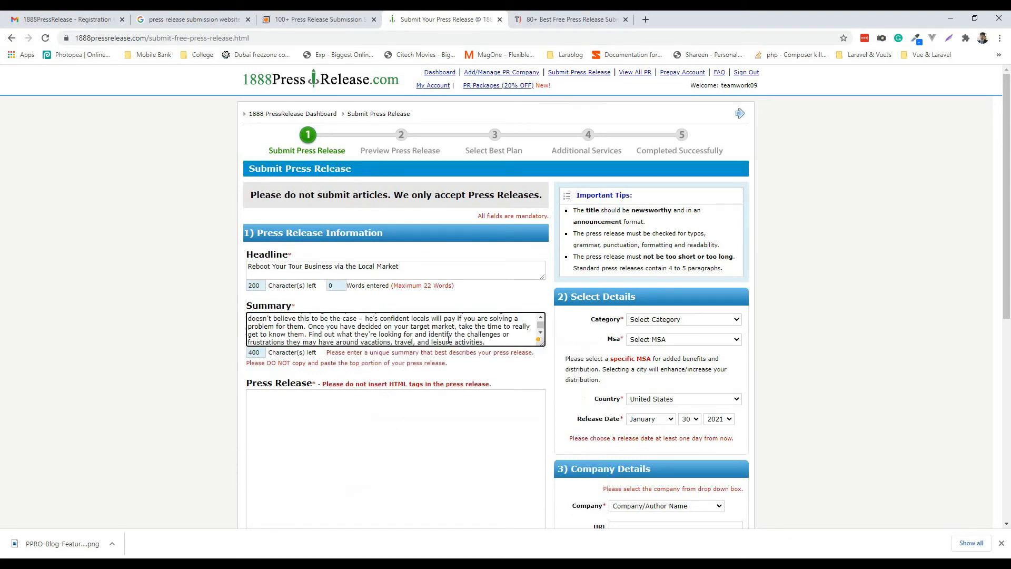
Step: Copy the whole Press-Release Body, through the end of the Local Collaborations section, from the Word document into the Press Release field
left_click(379, 407)
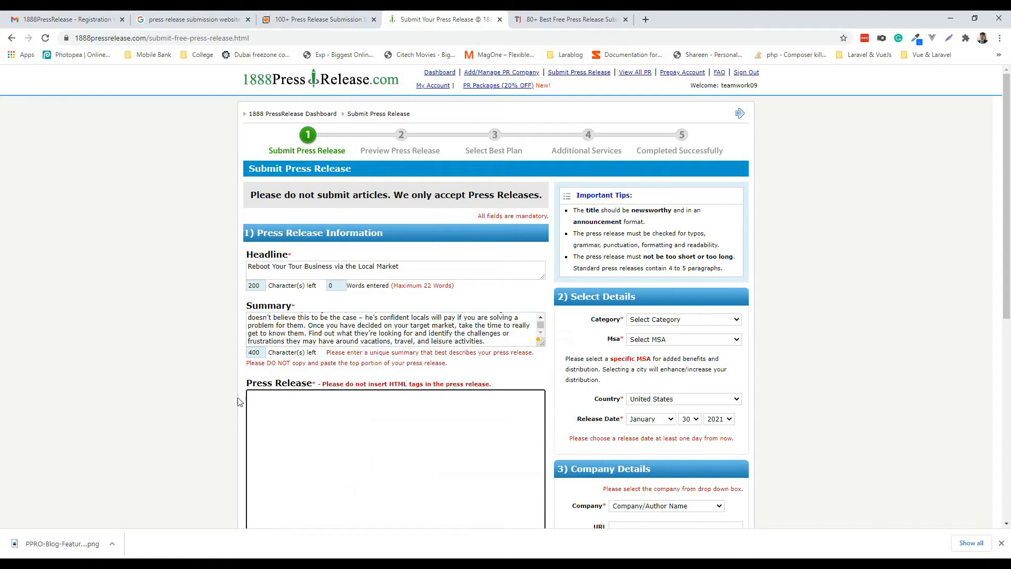
scroll(235, 399, "down", 1)
key("alt+Tab")
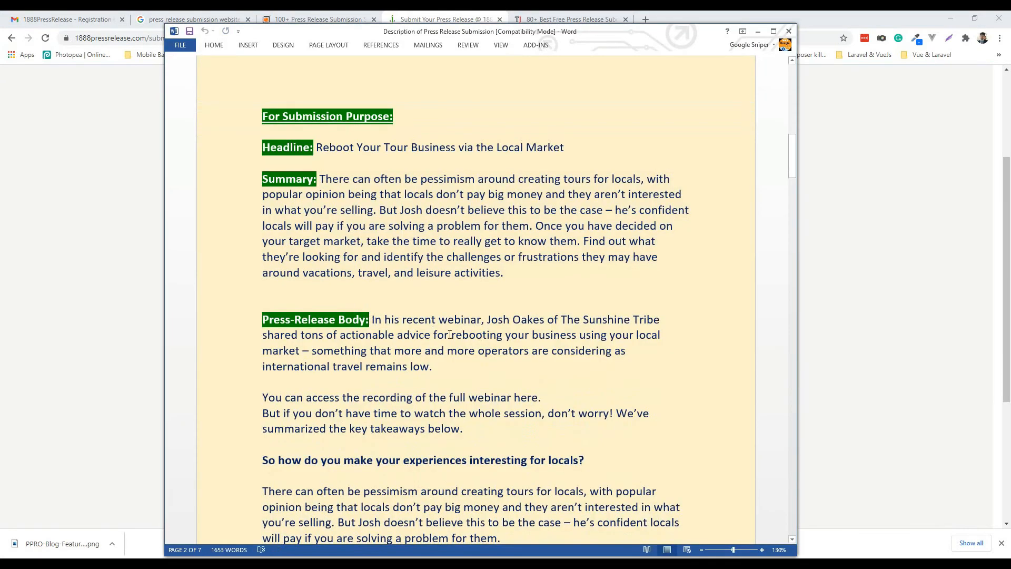
left_click(370, 319)
scroll(715, 322, "down", 4)
left_click_drag(793, 179, 783, 502)
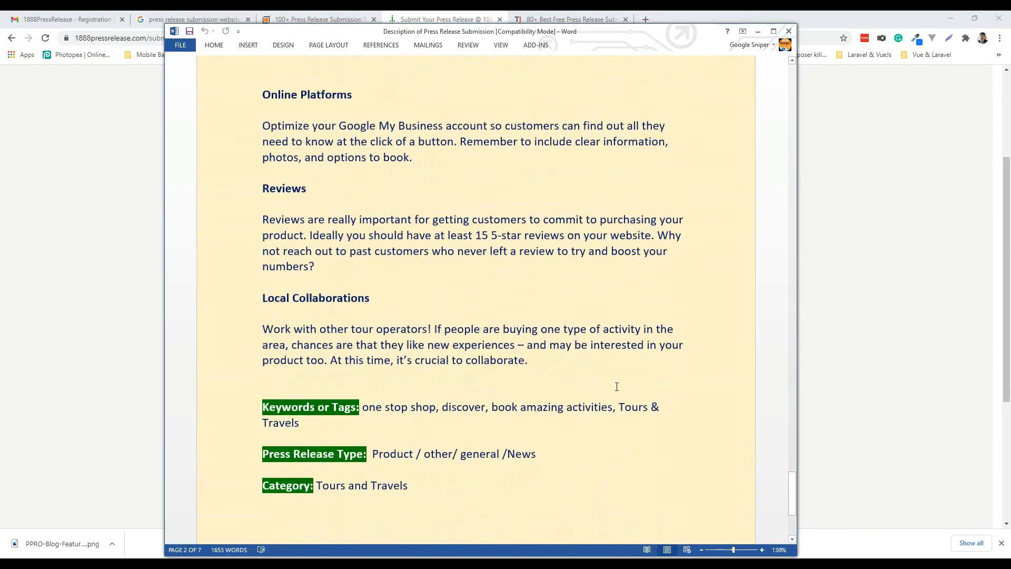
left_click(533, 365, "shift")
right_click(500, 352)
left_click(521, 370)
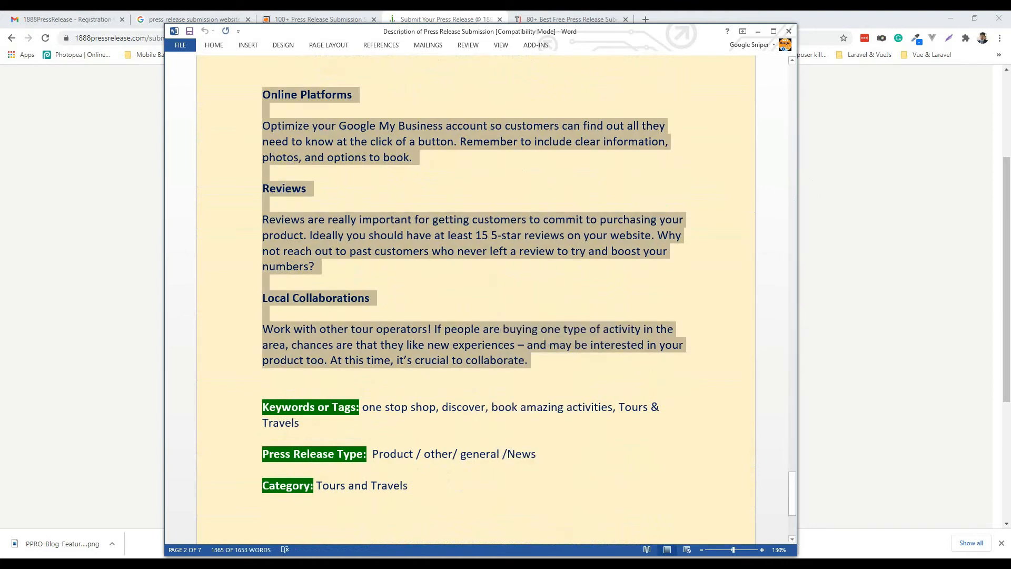
key("alt+Tab")
left_click(347, 293)
right_click(341, 255)
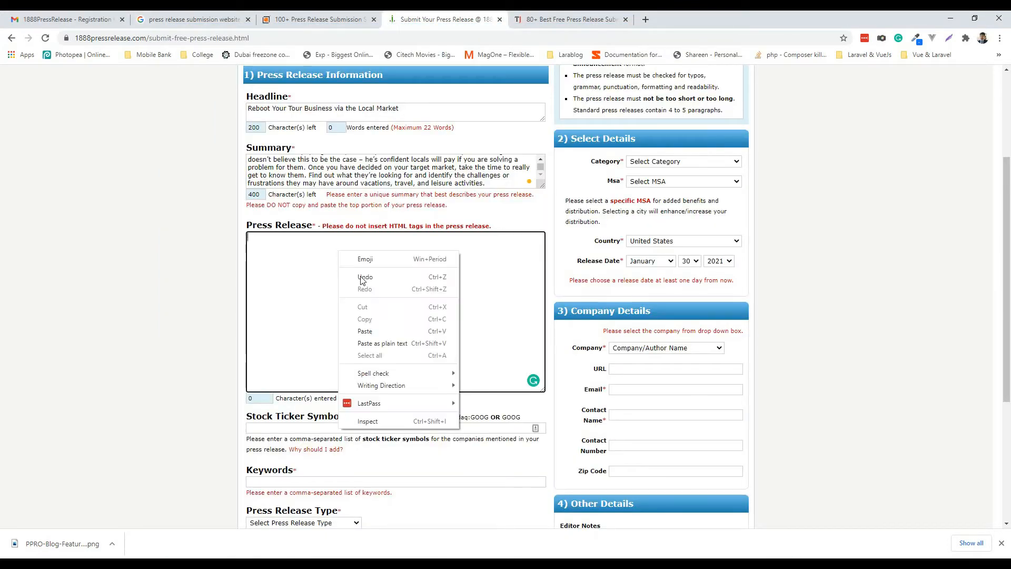
left_click(377, 330)
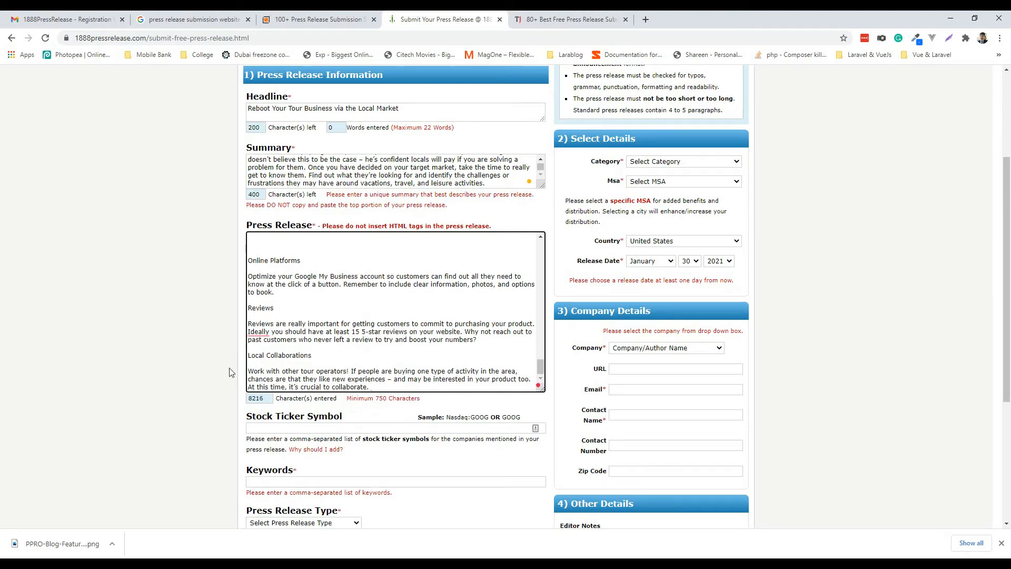
Step: Copy the keywords "one stop shop, discover, book amazing activities, Tours & Travels" from the Word document into the Keywords field
scroll(235, 373, "down", 1)
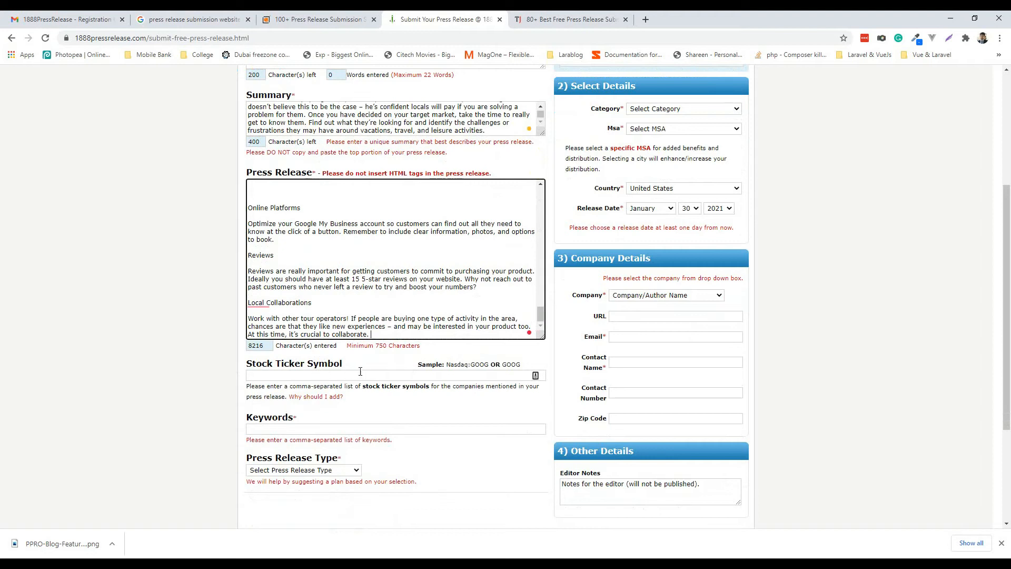
scroll(273, 374, "down", 1)
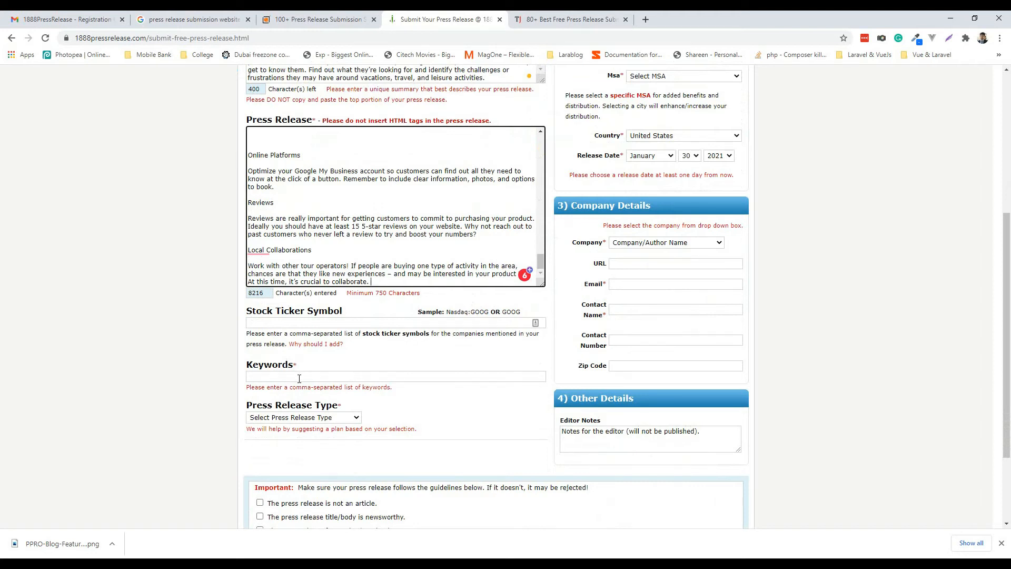
key("alt+Tab")
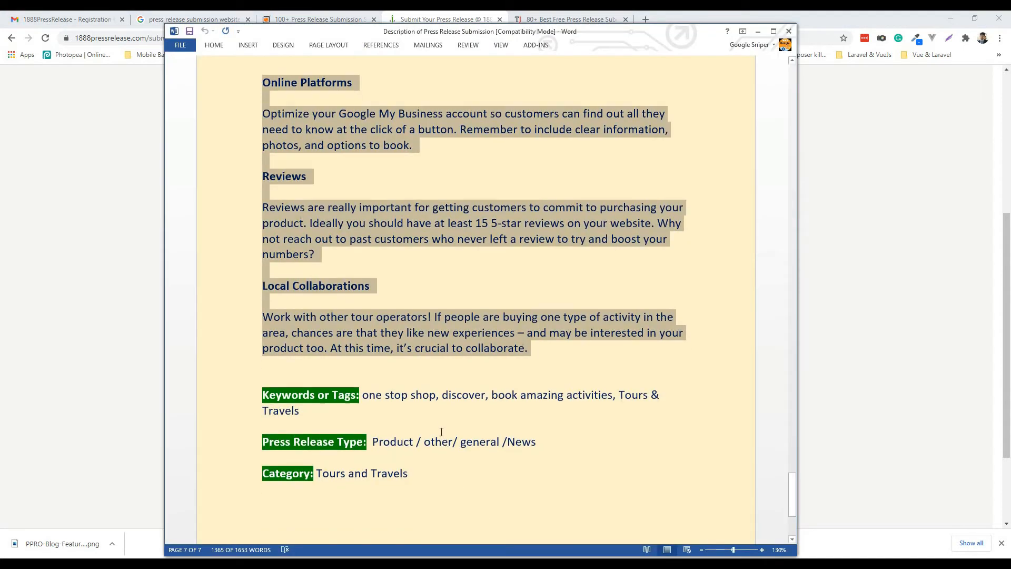
scroll(366, 314, "down", 3)
left_click_drag(366, 314, 290, 336)
right_click(290, 336)
left_click(318, 353)
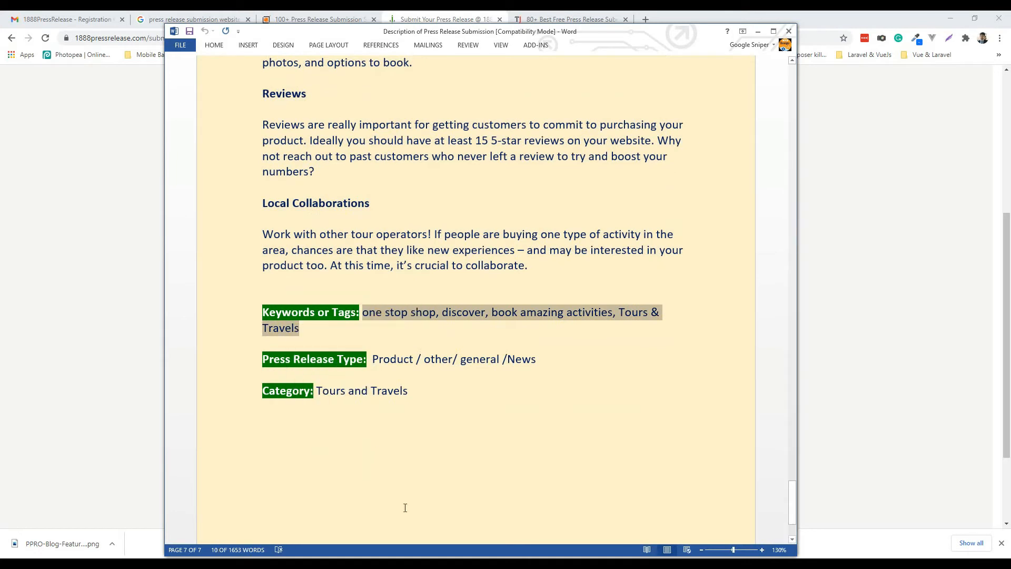
key("alt+Tab")
left_click(308, 377)
key("ctrl+v")
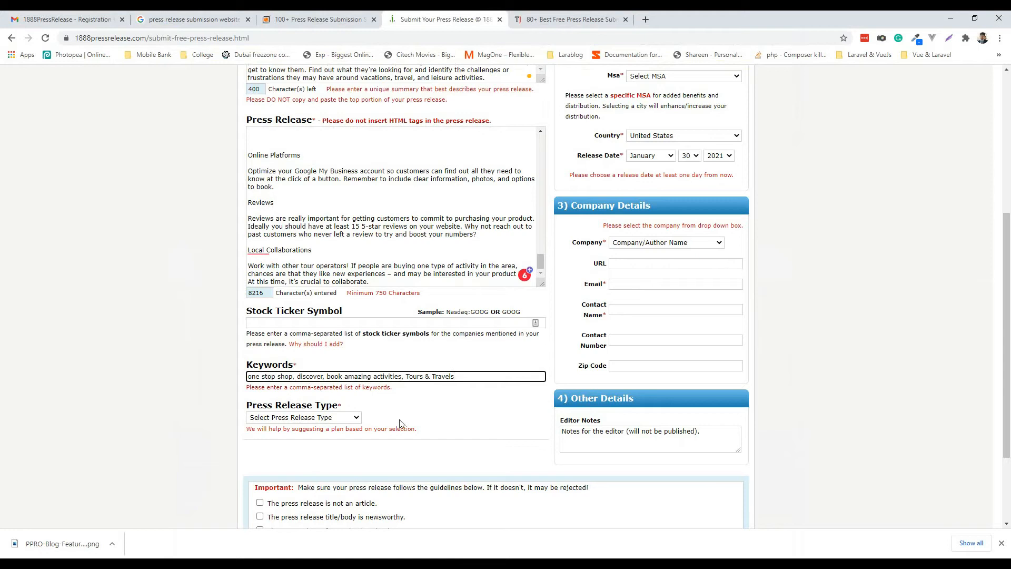
Step: Set the Press Release Type to General Press Release
left_click(232, 429)
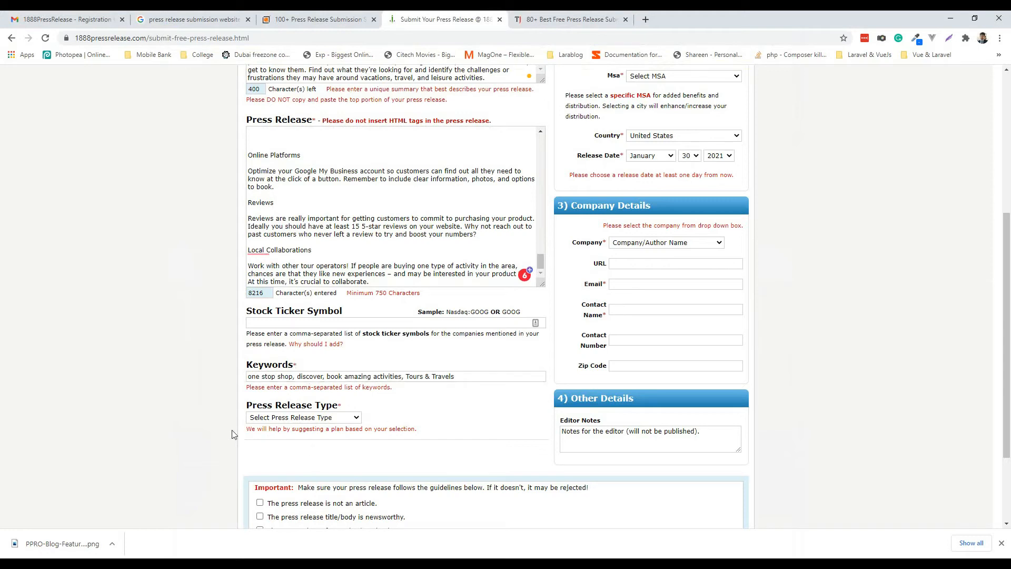
left_click(333, 416)
left_click(301, 479)
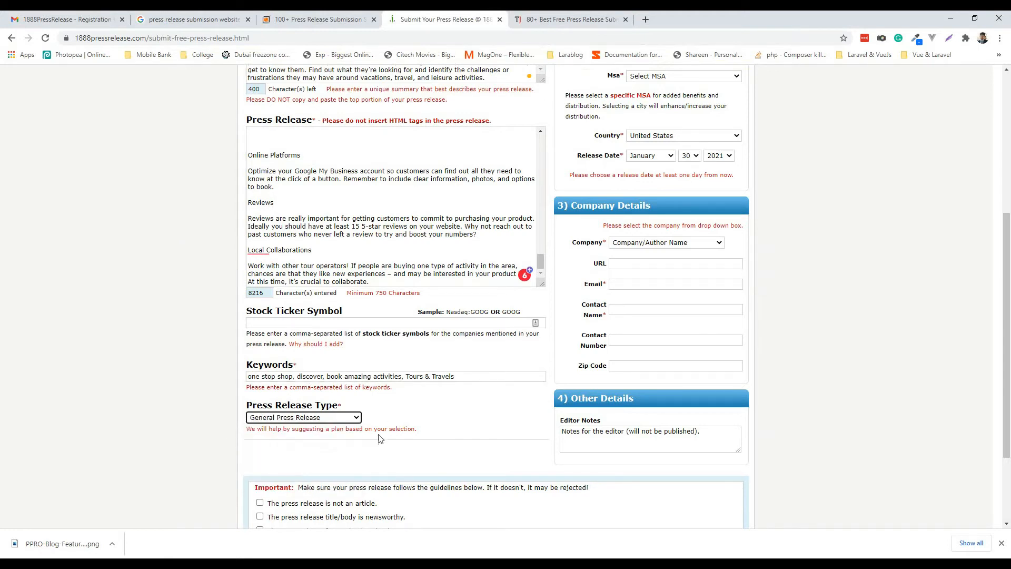
Step: Set the press release Category to the standalone Travel entry near the end of the category list
scroll(560, 340, "up", 4)
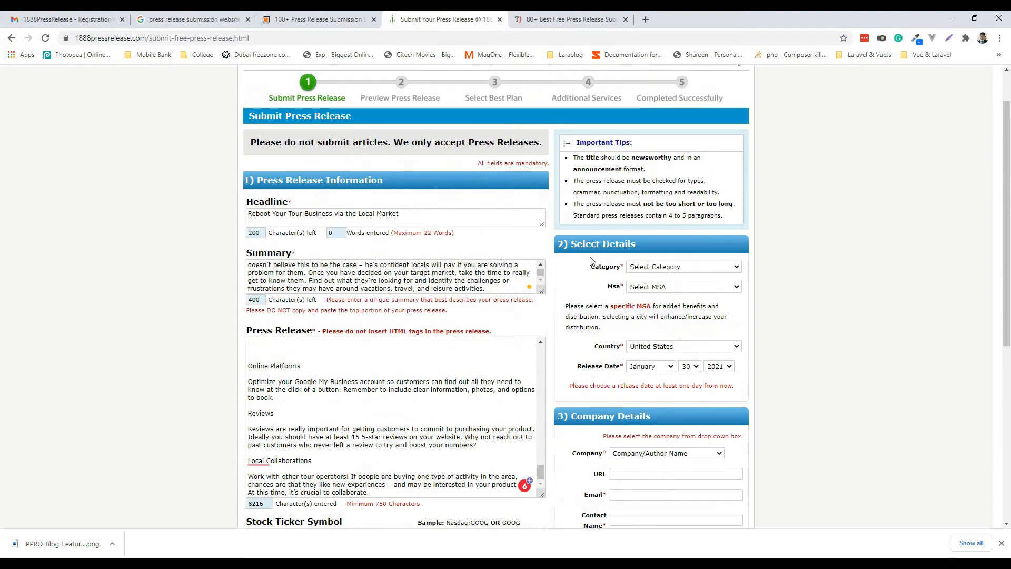
left_click(673, 269)
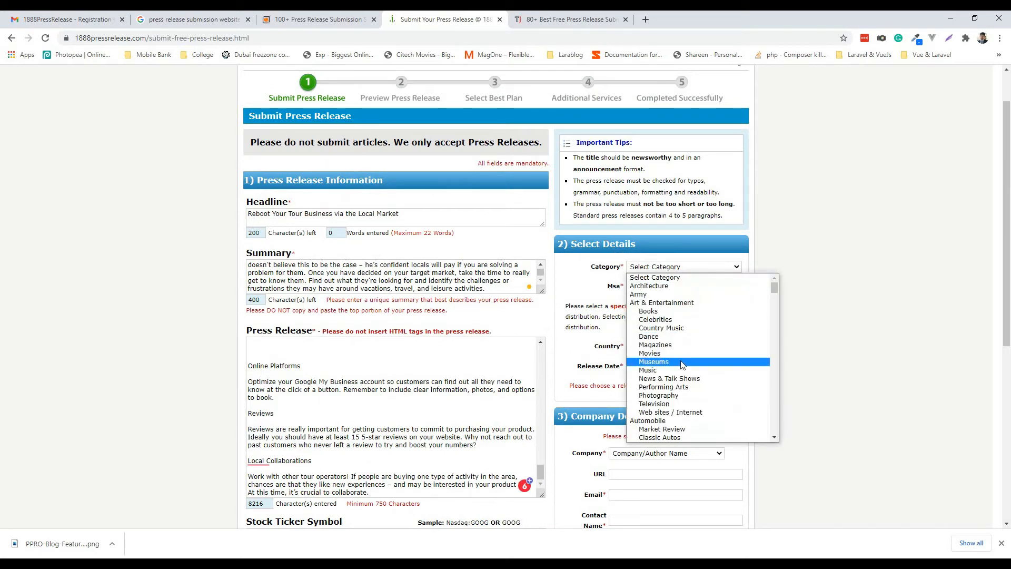
key("t")
scroll(682, 364, "down", 10)
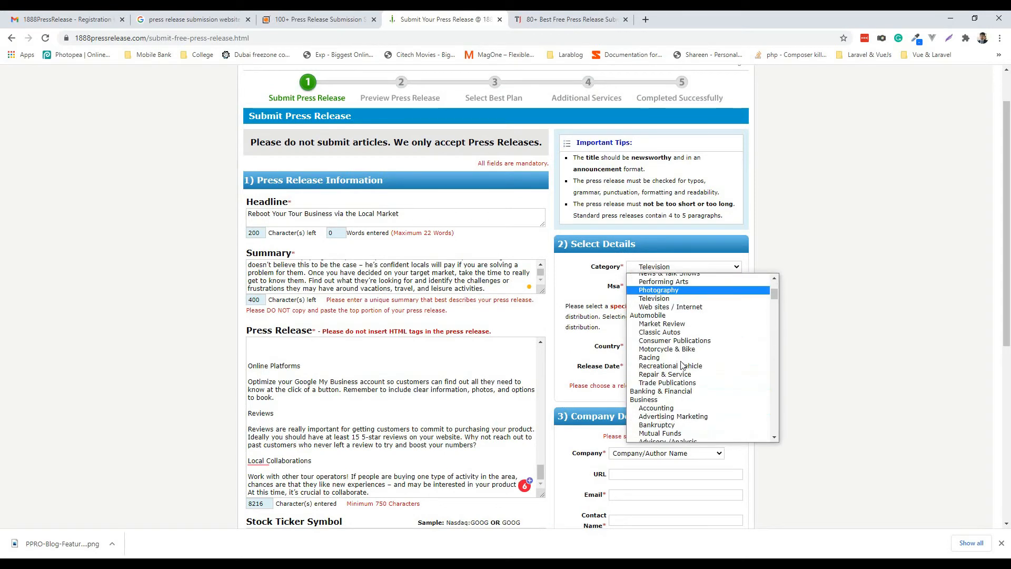
scroll(681, 365, "down", 8)
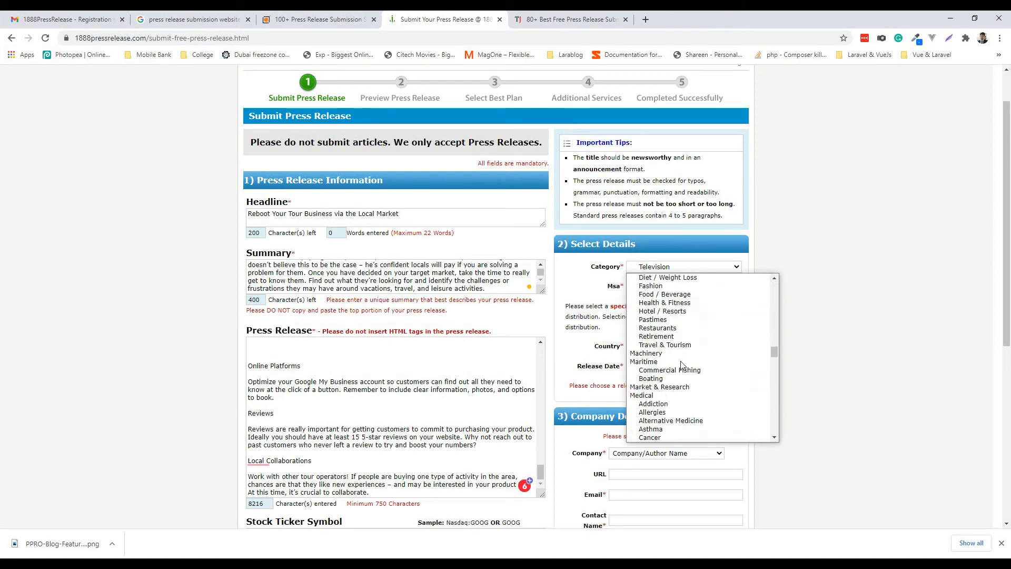
scroll(682, 365, "down", 10)
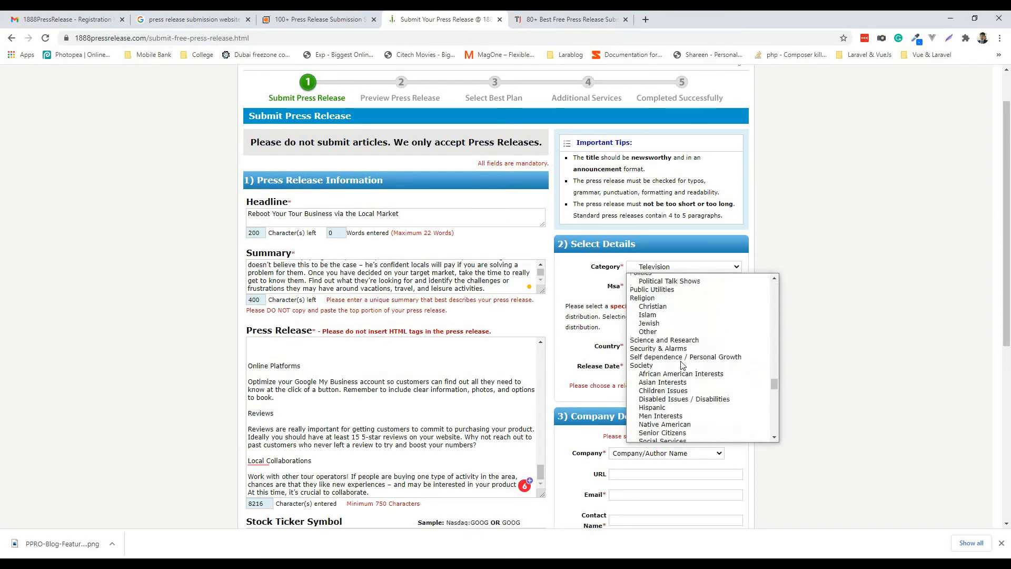
scroll(682, 365, "down", 10)
scroll(681, 364, "down", 7)
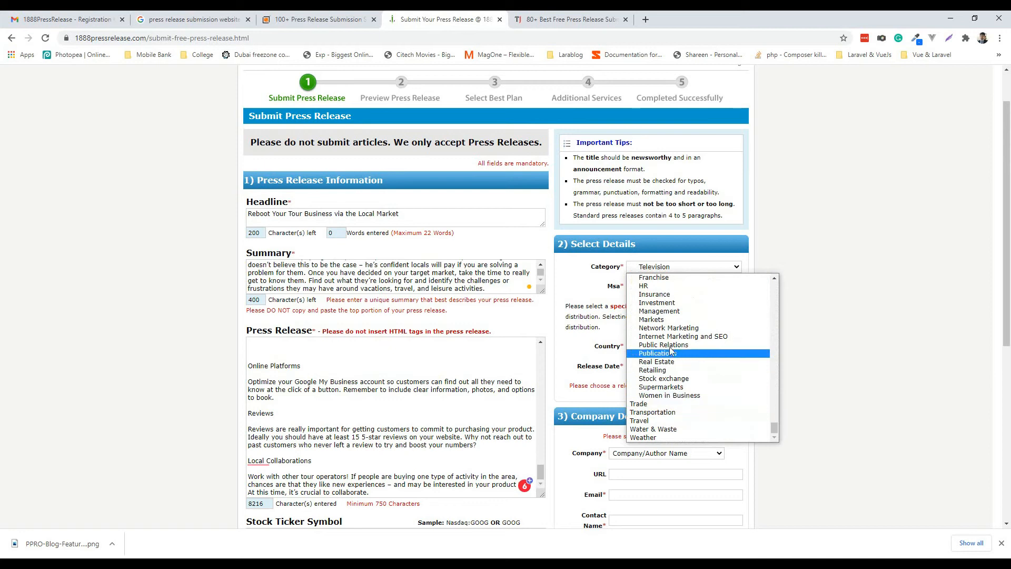
left_click(644, 422)
Step: Look up the company's state in the address details of the Word document before choosing an MSA, and return to the form
left_click(675, 290)
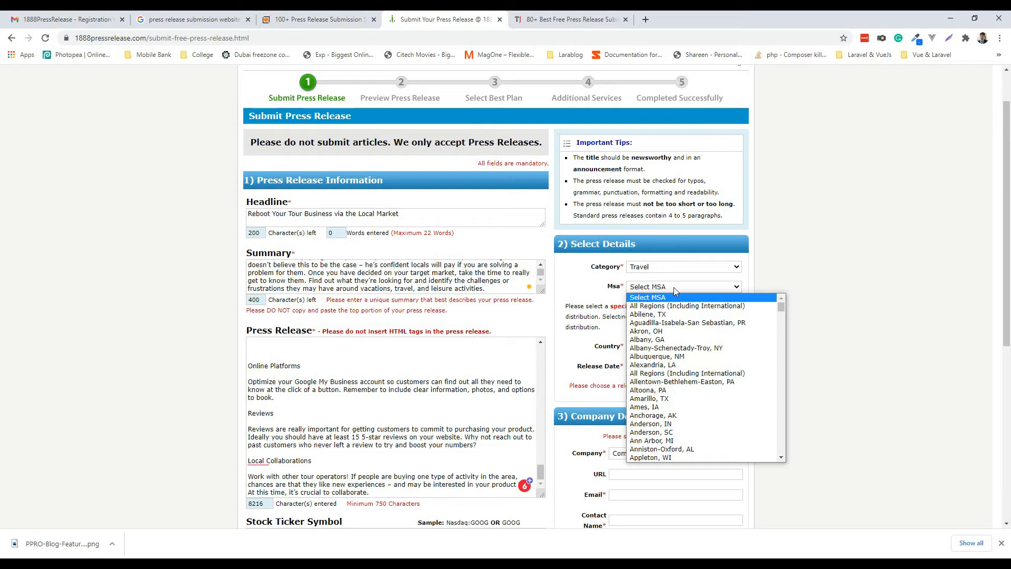
left_click(566, 355)
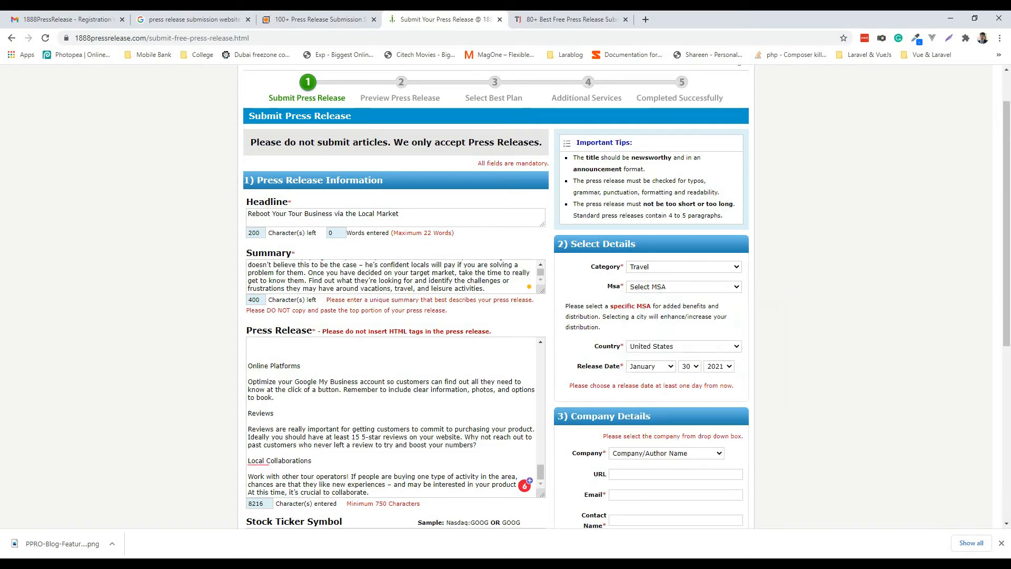
key("alt+Tab")
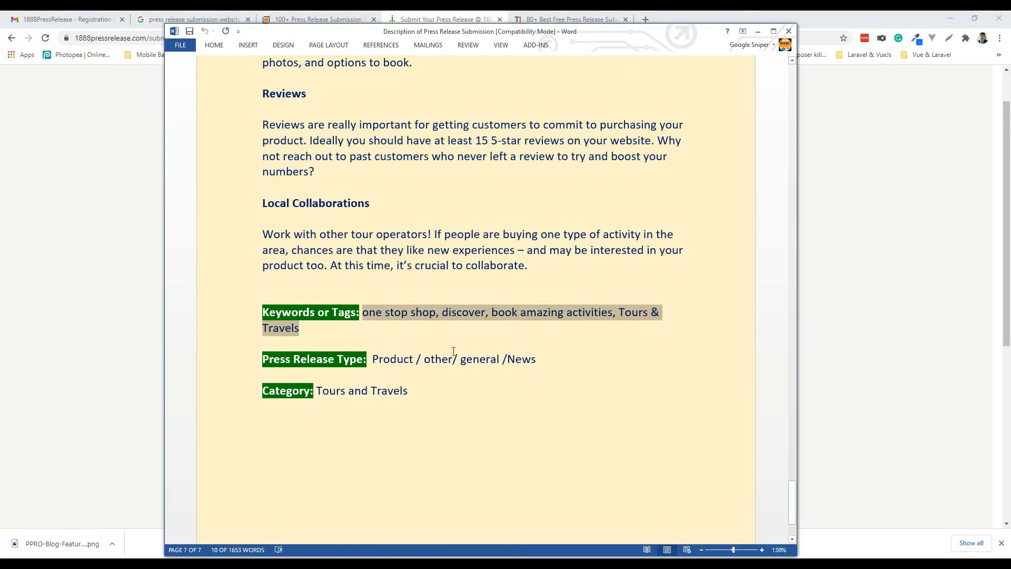
scroll(453, 351, "up", 20)
scroll(453, 351, "up", 20)
scroll(453, 351, "up", 12)
scroll(453, 350, "down", 4)
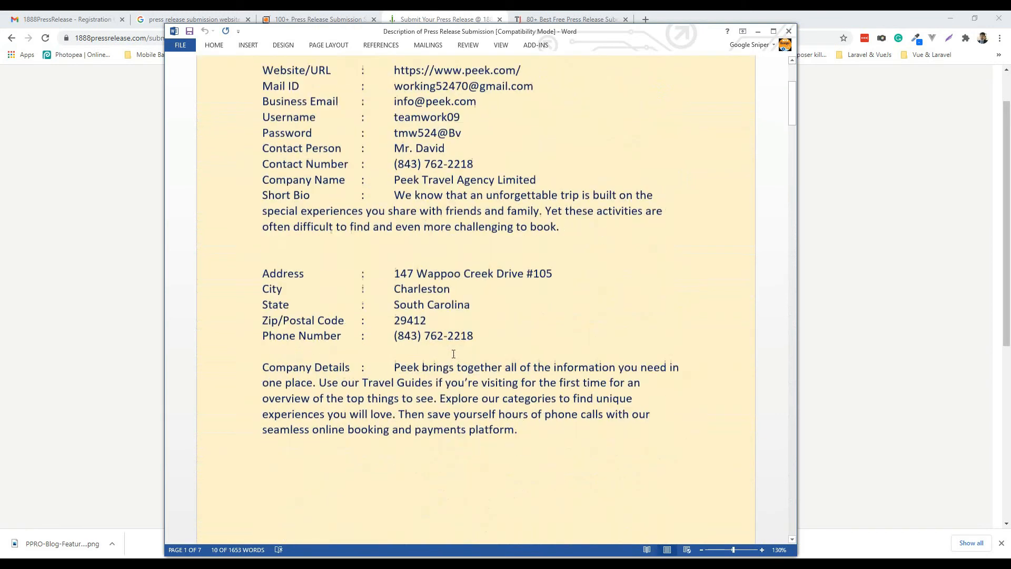
left_click_drag(395, 282, 470, 299)
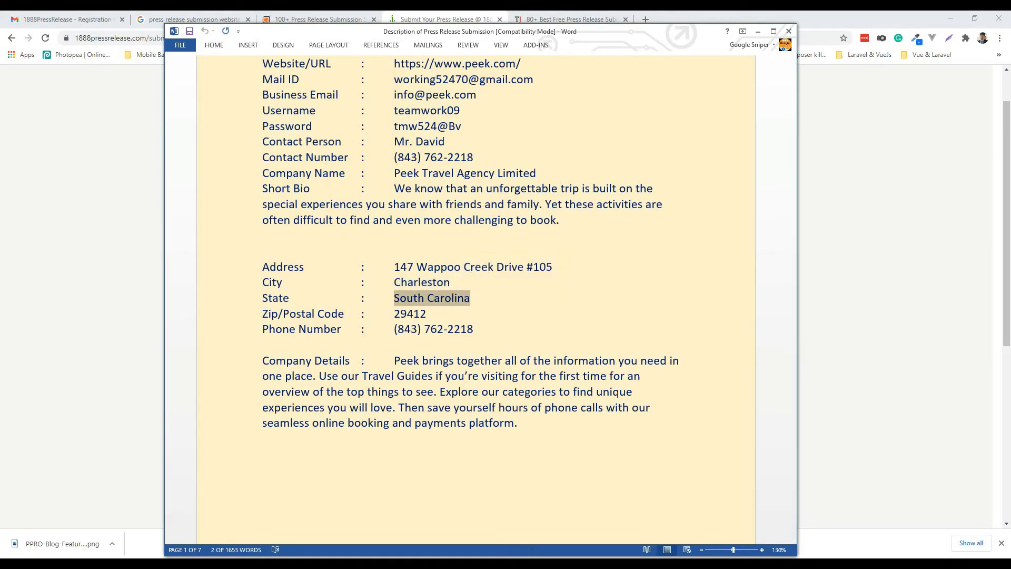
key("alt+Tab")
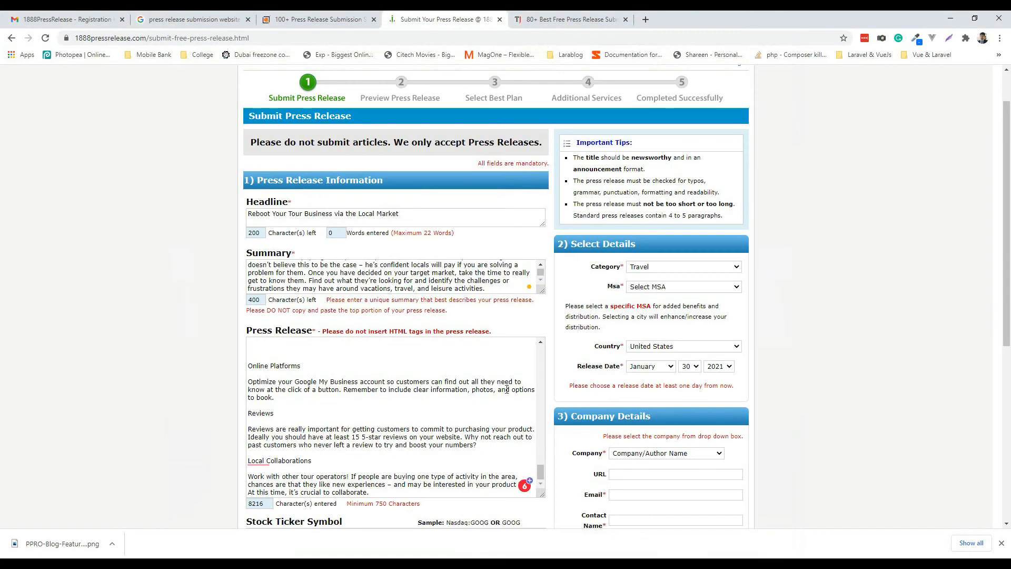
Step: Set the MSA to Anderson, SC
left_click(658, 287)
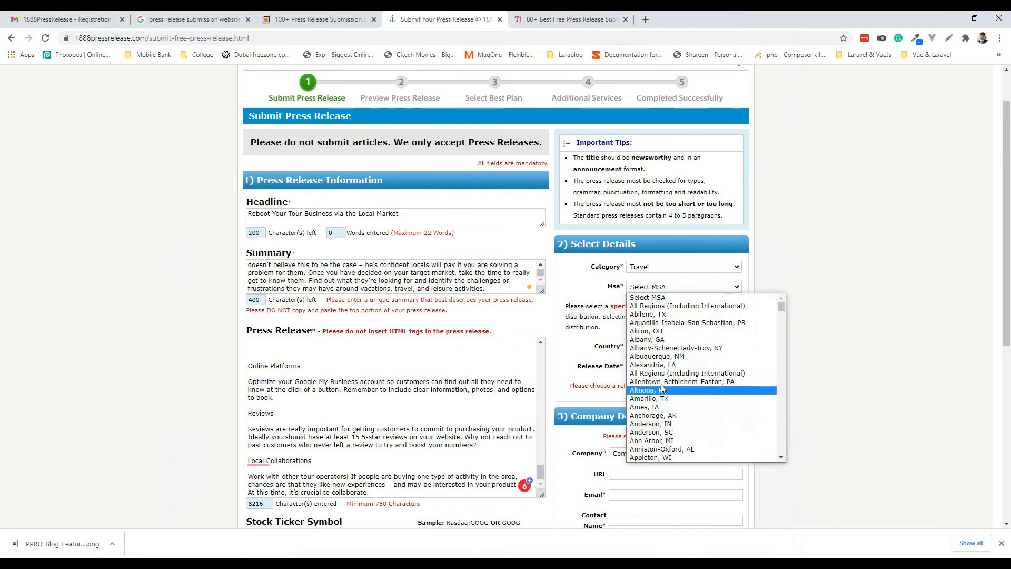
scroll(704, 406, "down", 5)
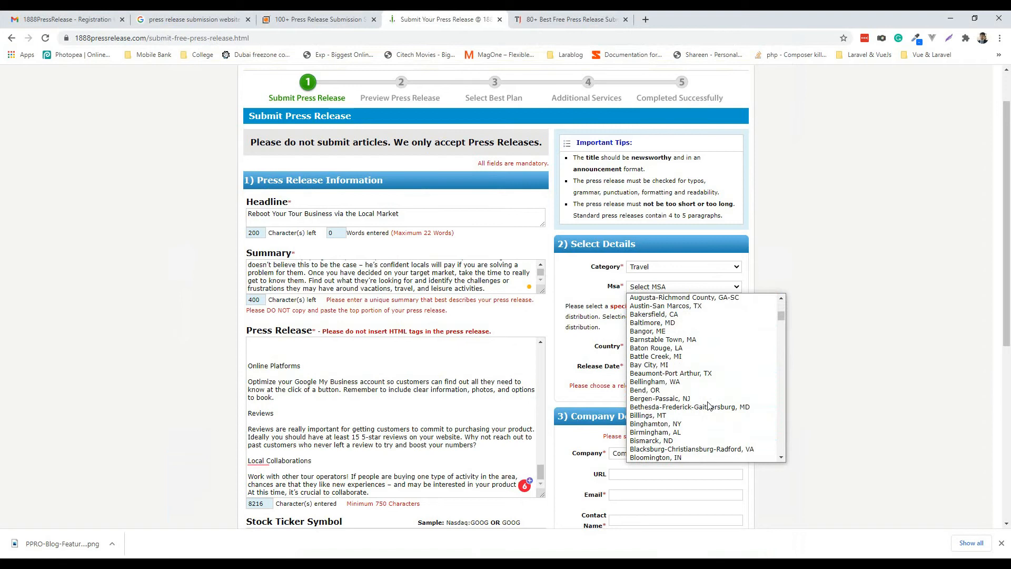
scroll(708, 405, "up", 5)
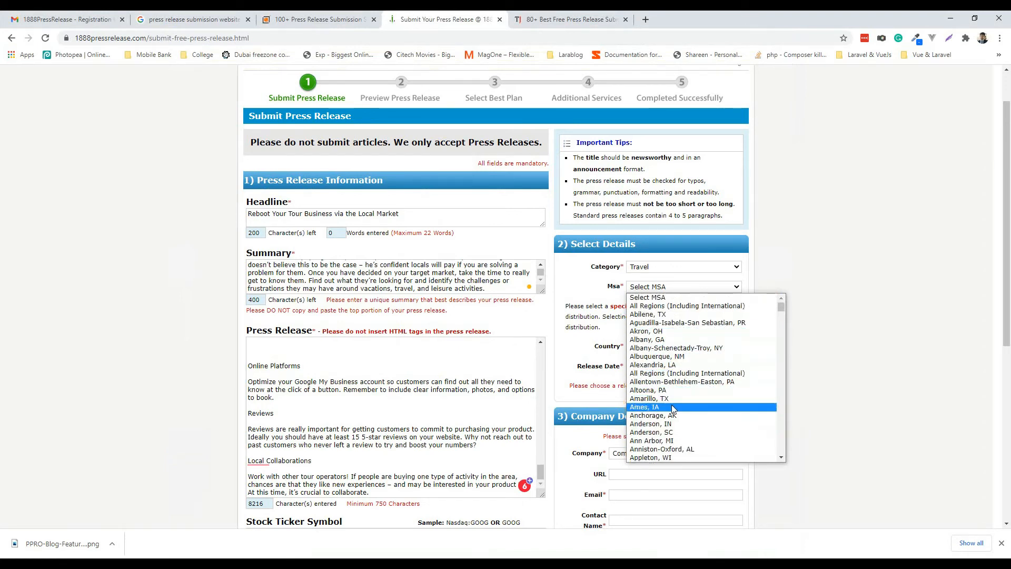
scroll(684, 379, "down", 4)
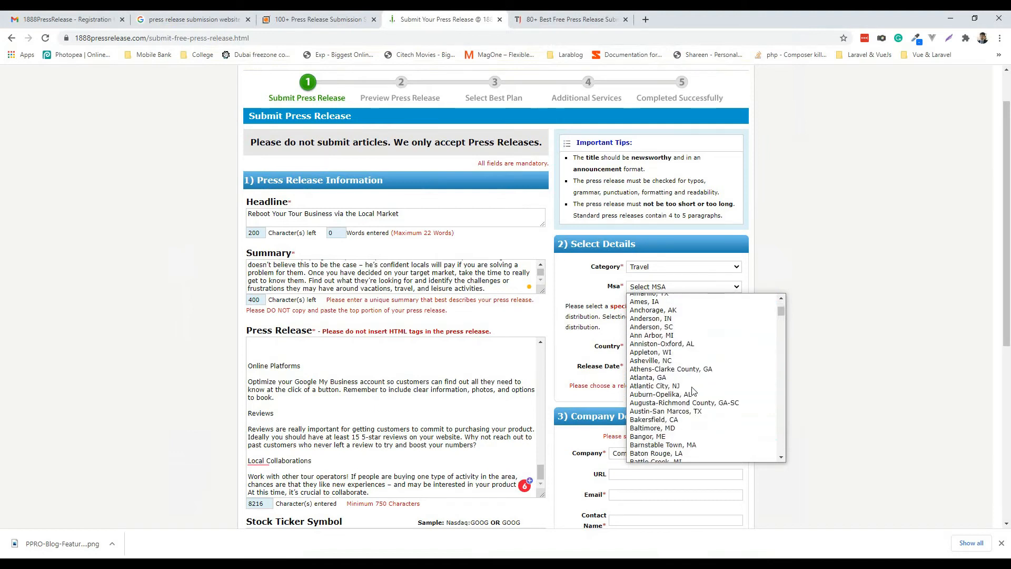
left_click(665, 326)
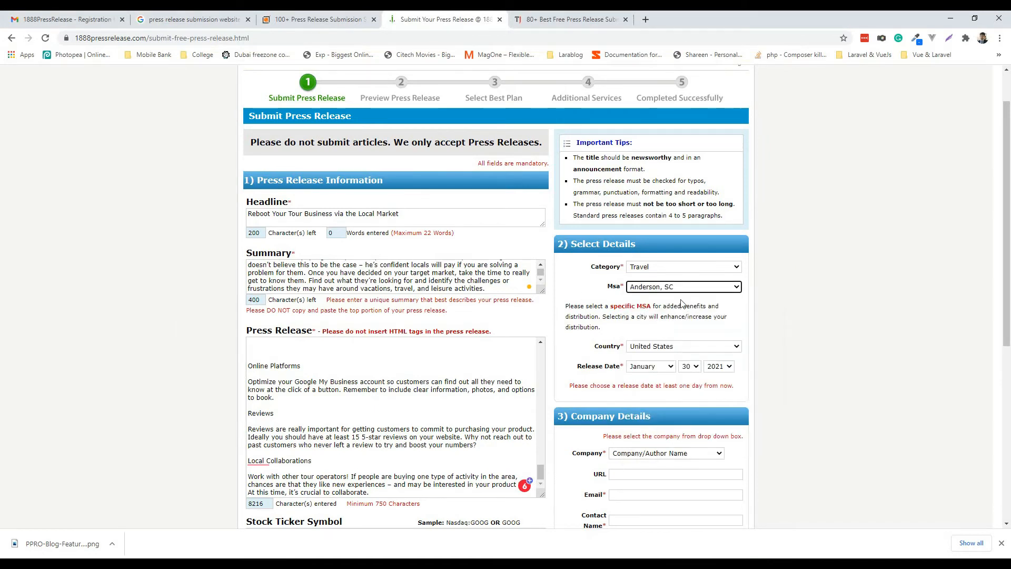
Step: Select Peek Travel Agency Limited as the Company in the Company Details section to fill in its contact fields
scroll(661, 397, "down", 2)
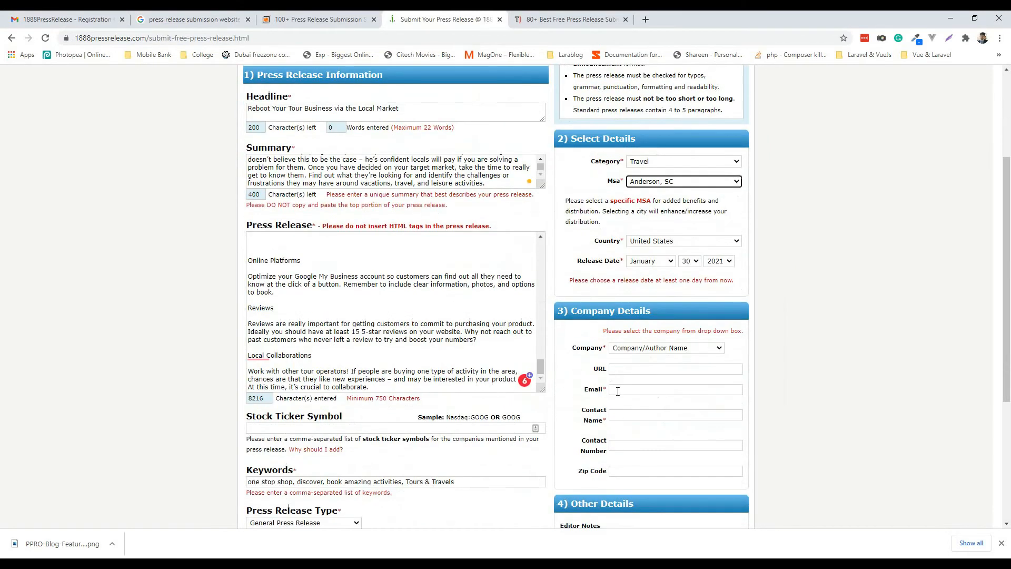
scroll(588, 388, "down", 2)
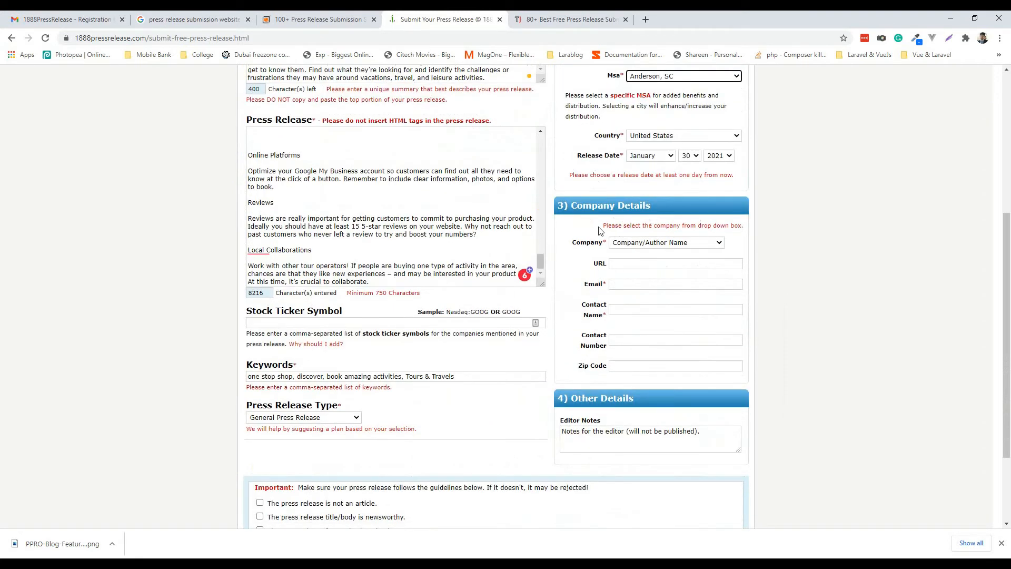
left_click(659, 244)
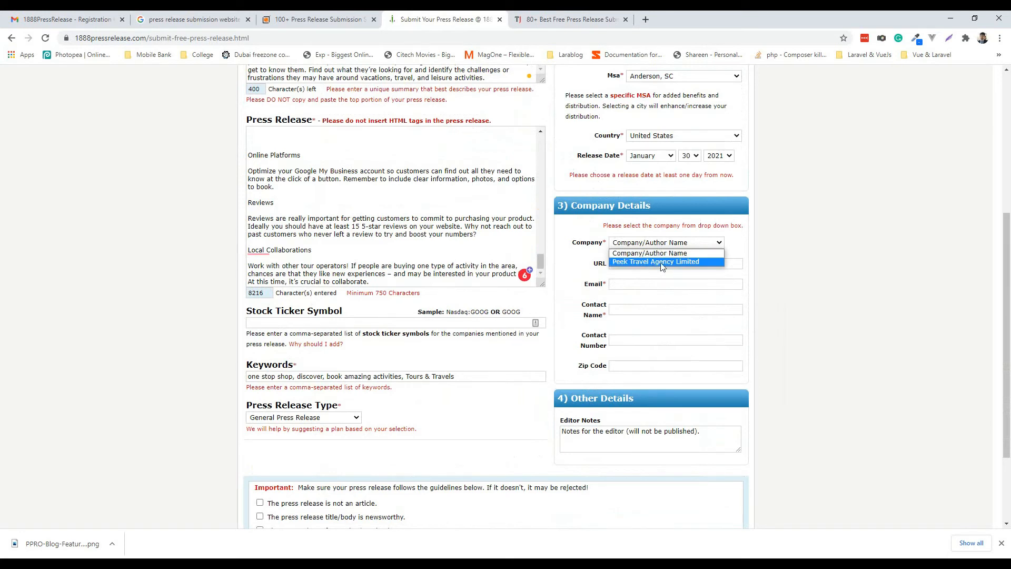
left_click(662, 263)
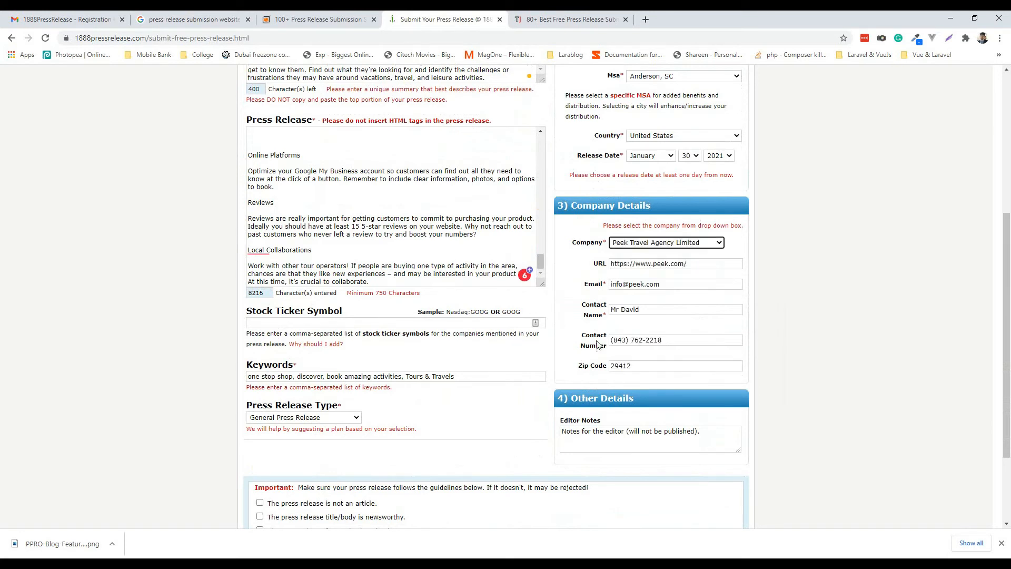
Step: Confirm all three guidelines: the release is not an article, its title/body is newsworthy, and its formatting/spacing is proper
scroll(631, 337, "down", 3)
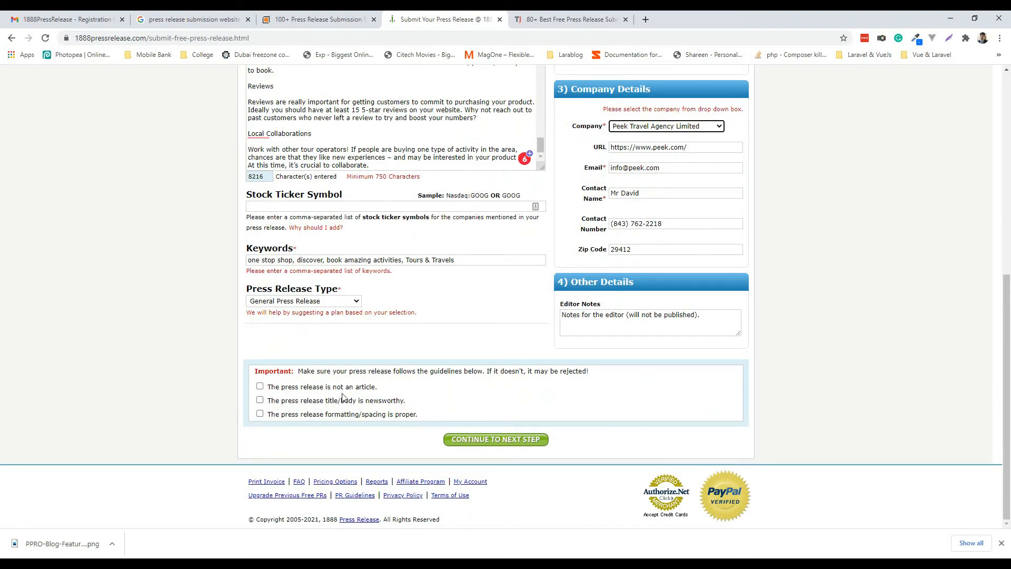
left_click(260, 387)
left_click(260, 400)
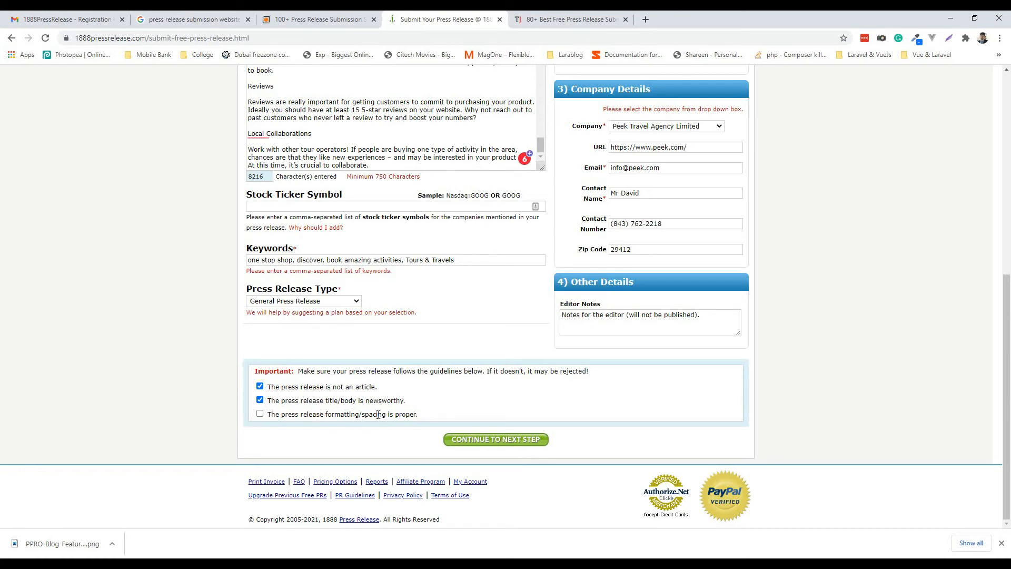
left_click(260, 414)
Step: Check over the completed press release form and submit it to continue to the preview stage
scroll(422, 339, "up", 7)
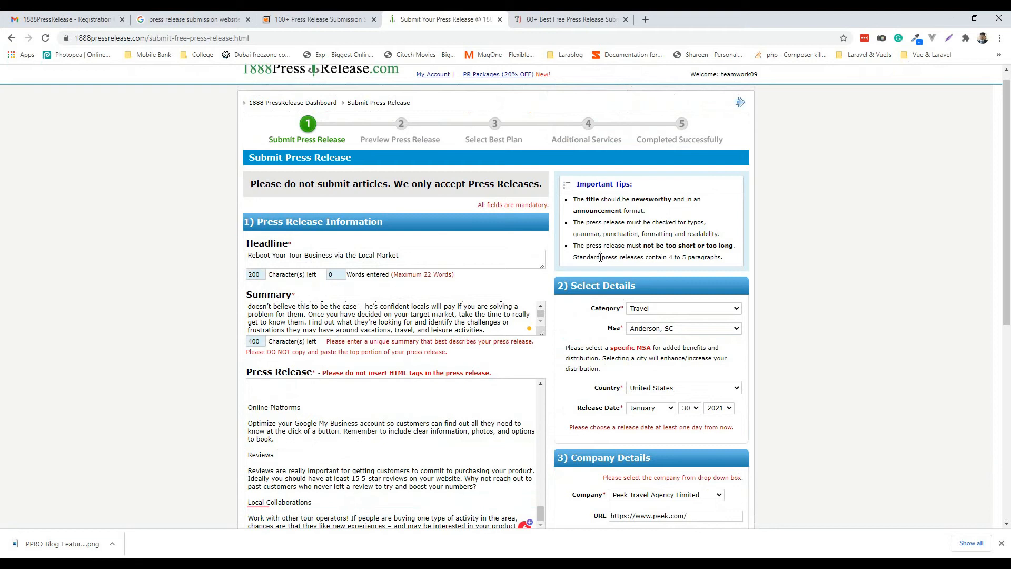
scroll(609, 365, "down", 7)
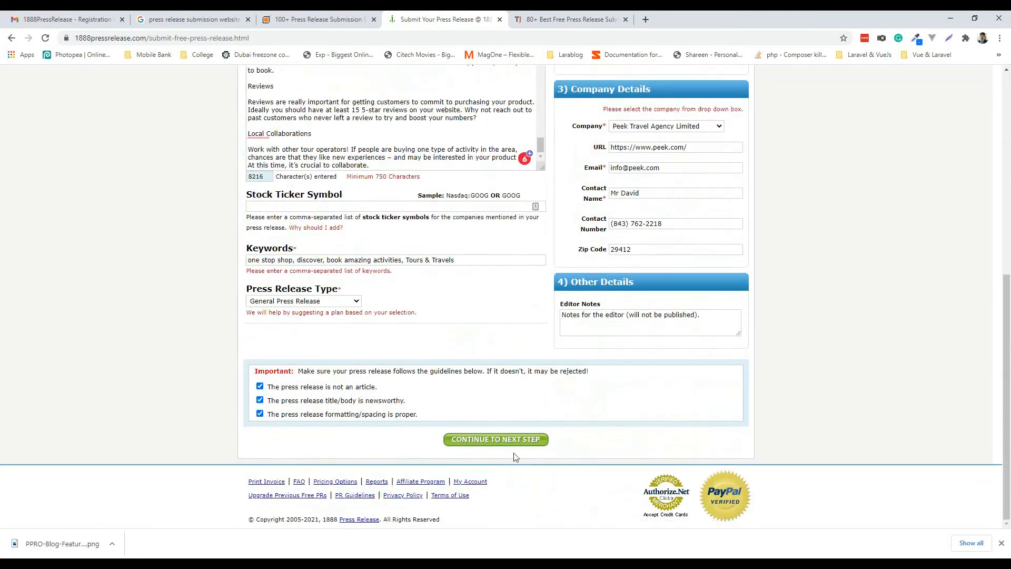
left_click(491, 441)
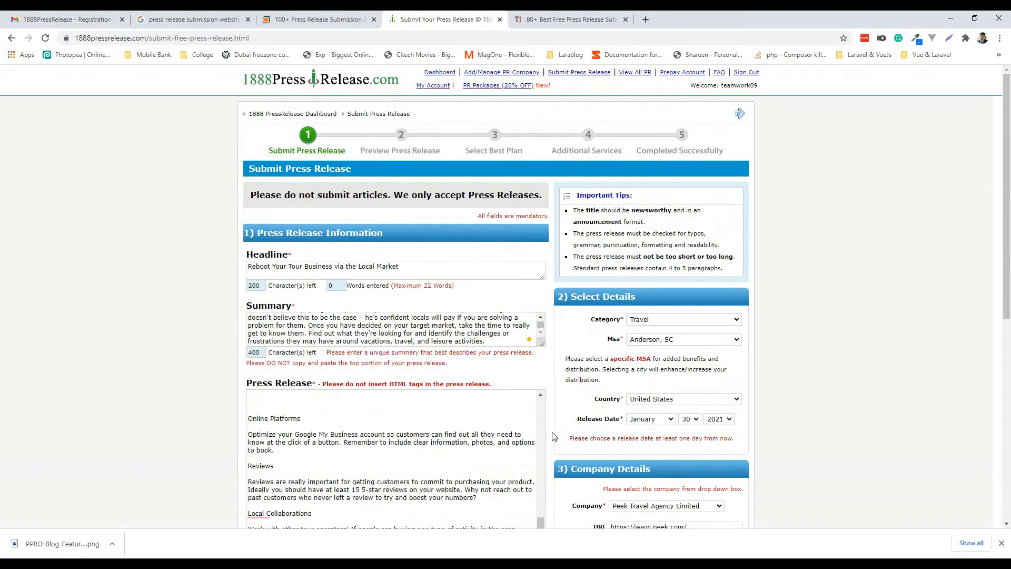
scroll(508, 367, "down", 7)
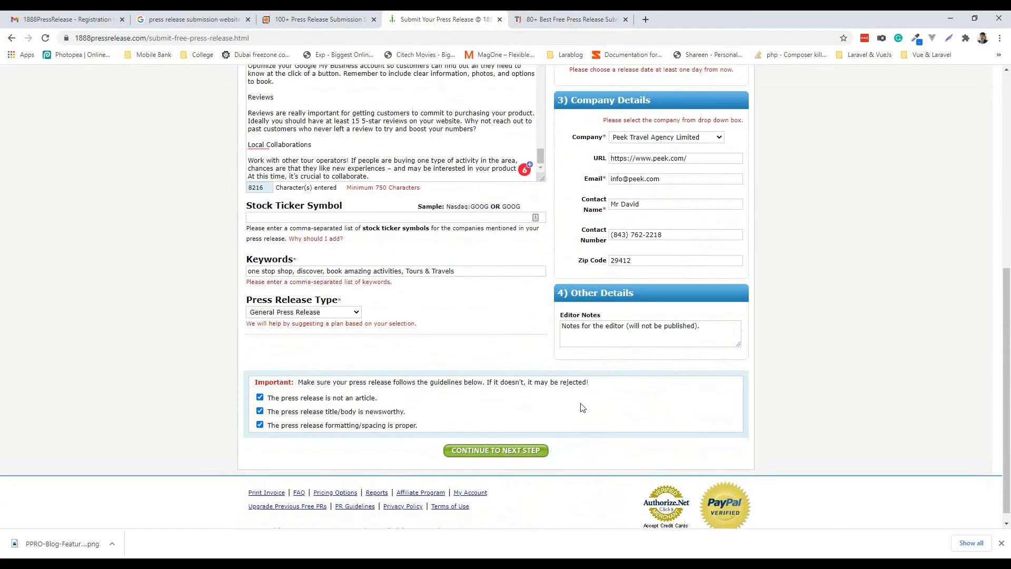
left_click(493, 454)
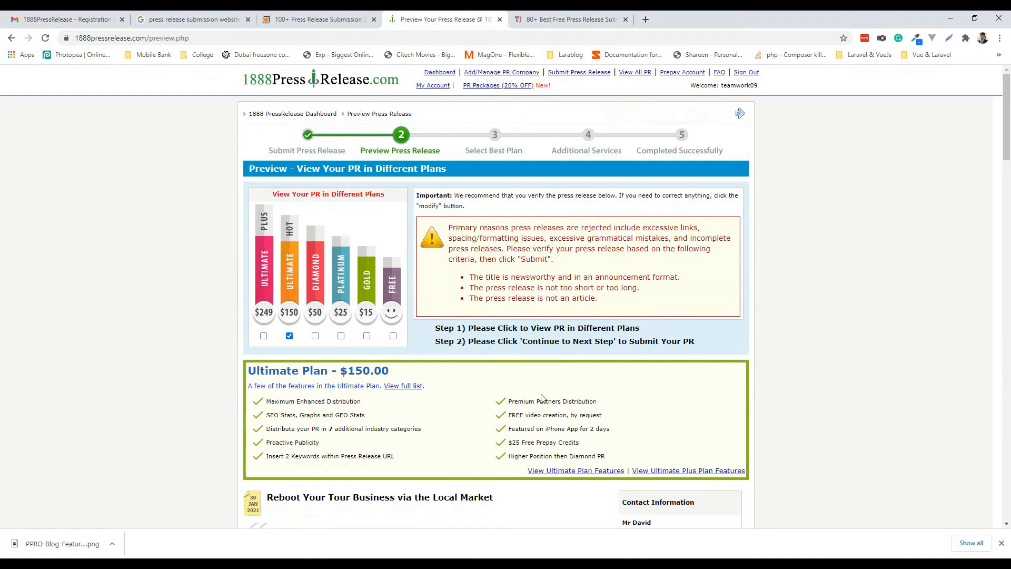
Step: Preview the press release in the Free plan, read through it, and continue to the plan selection stage
left_click(394, 336)
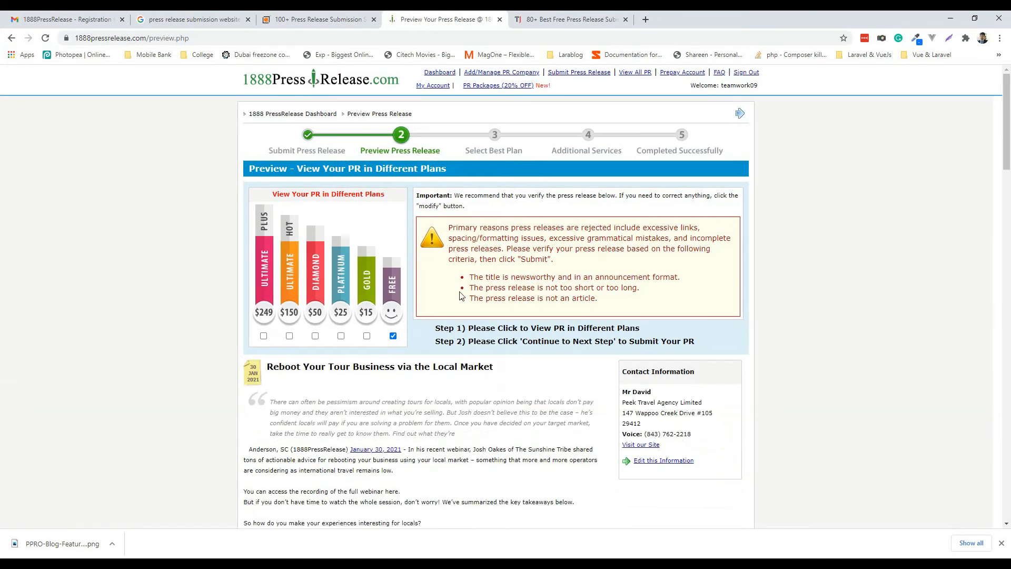
scroll(567, 338, "down", 3)
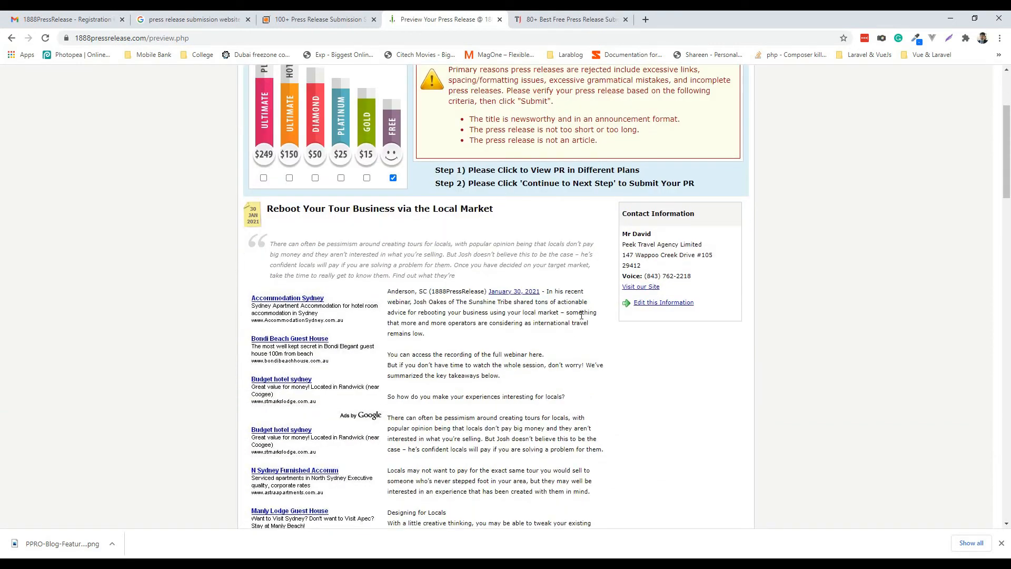
scroll(504, 320, "down", 1)
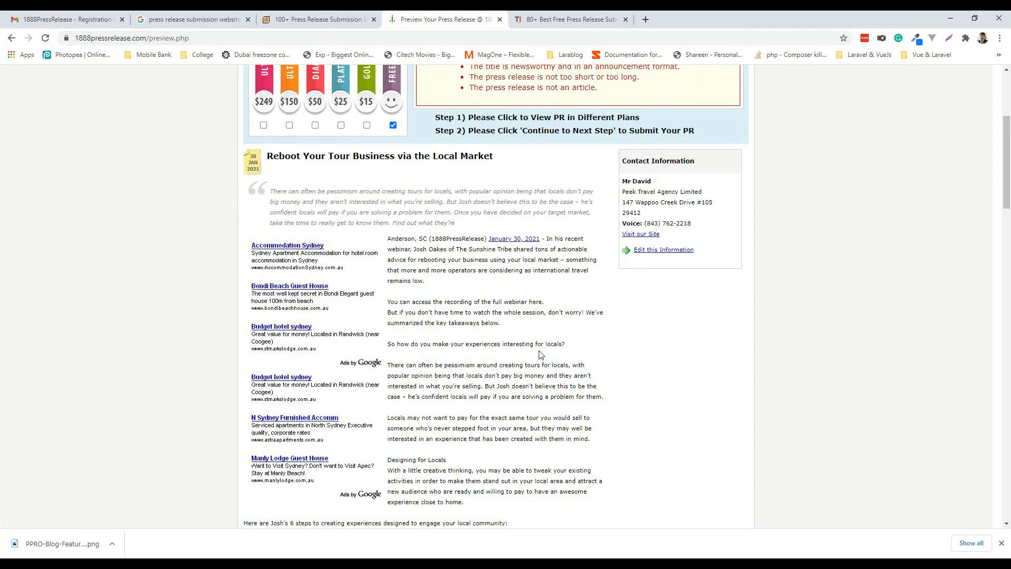
scroll(540, 354, "down", 15)
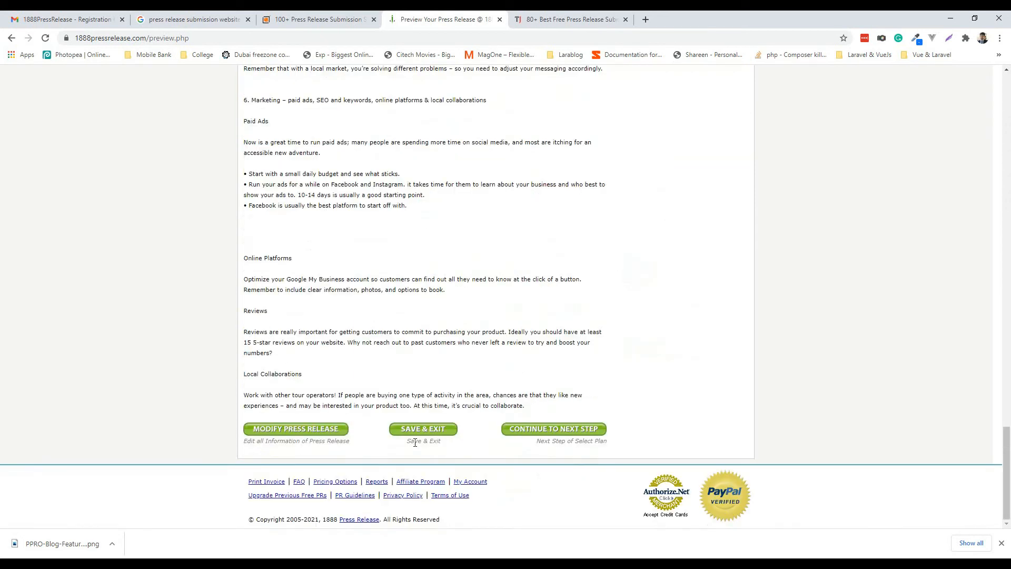
left_click(588, 435)
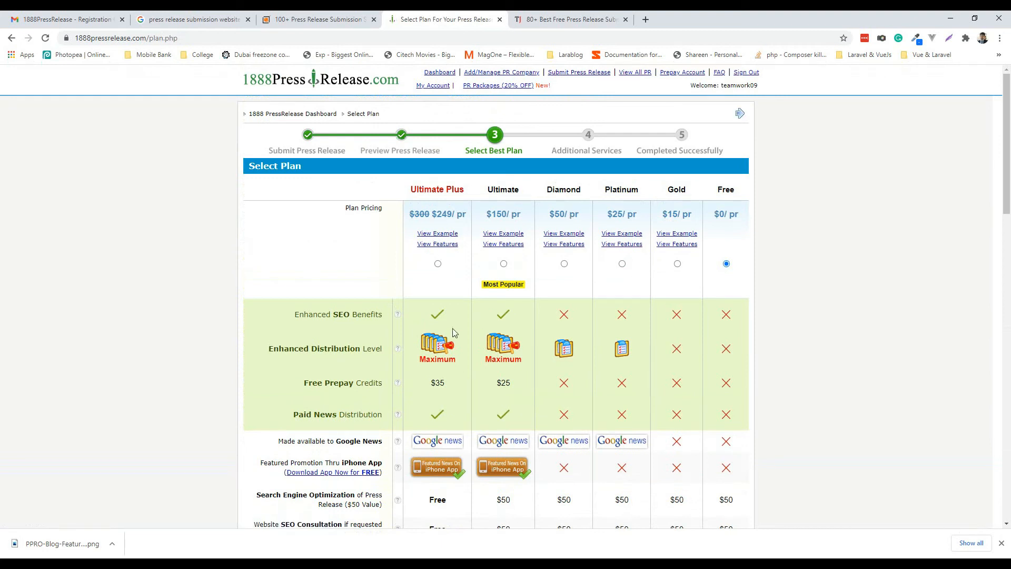
Step: Review the plan comparison, continue with the Free plan, and skip the offered upgrade to reach the additional services stage
scroll(448, 337, "down", 3)
scroll(706, 337, "up", 3)
scroll(729, 400, "down", 5)
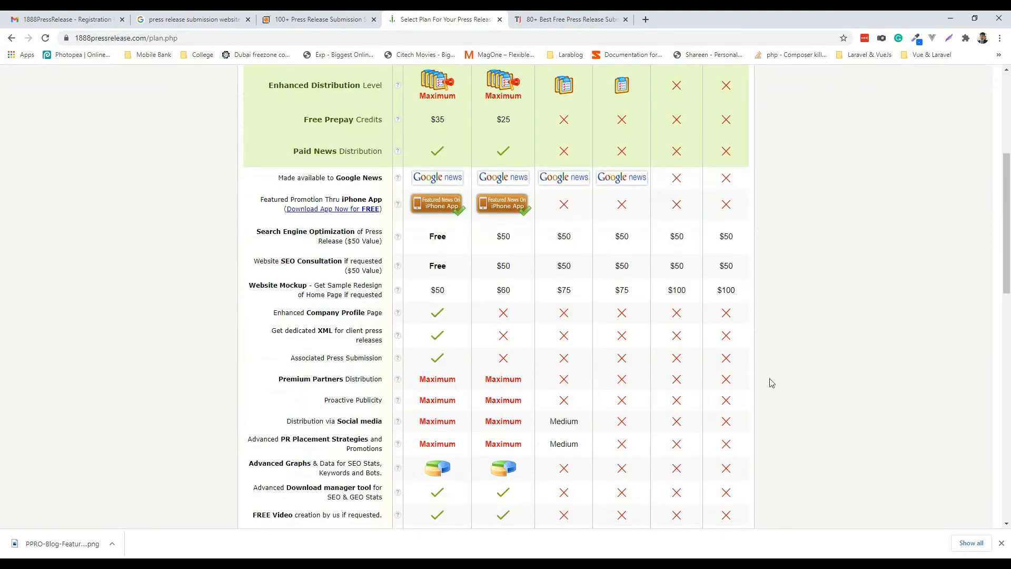
scroll(732, 400, "down", 15)
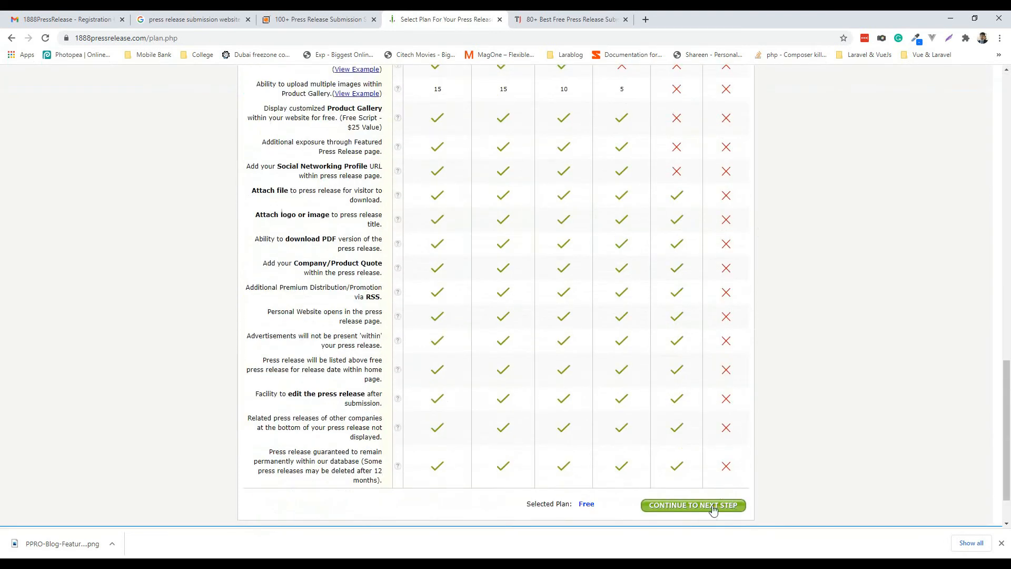
left_click(686, 506)
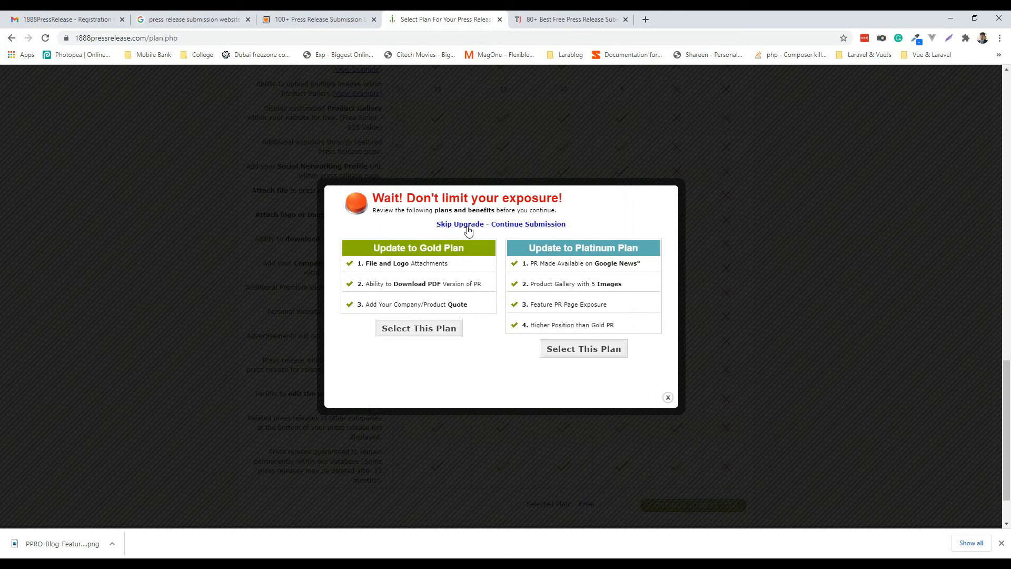
left_click(509, 226)
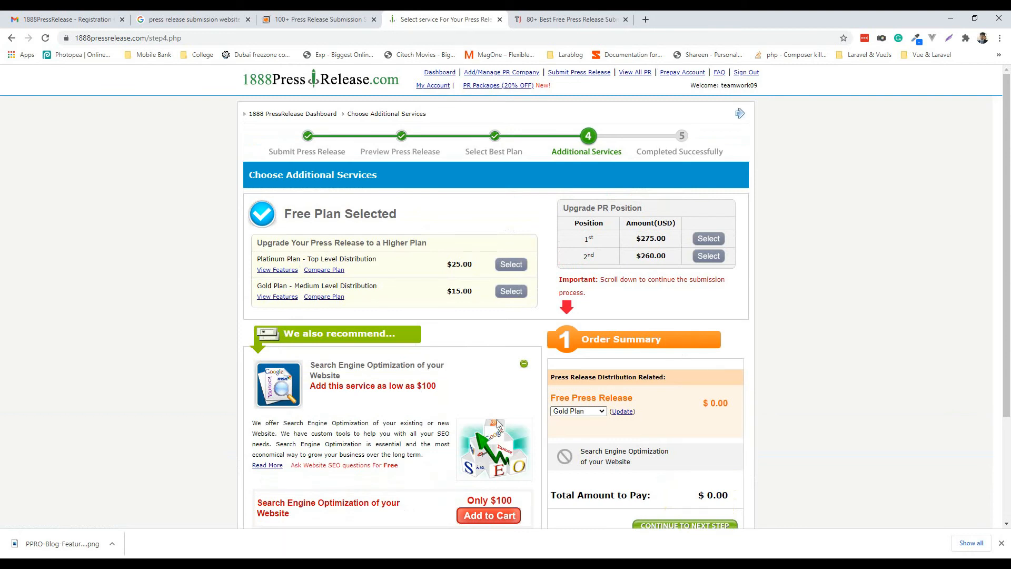
Step: Complete the press release submission without any additional services and read the approval-time notice
scroll(731, 364, "down", 3)
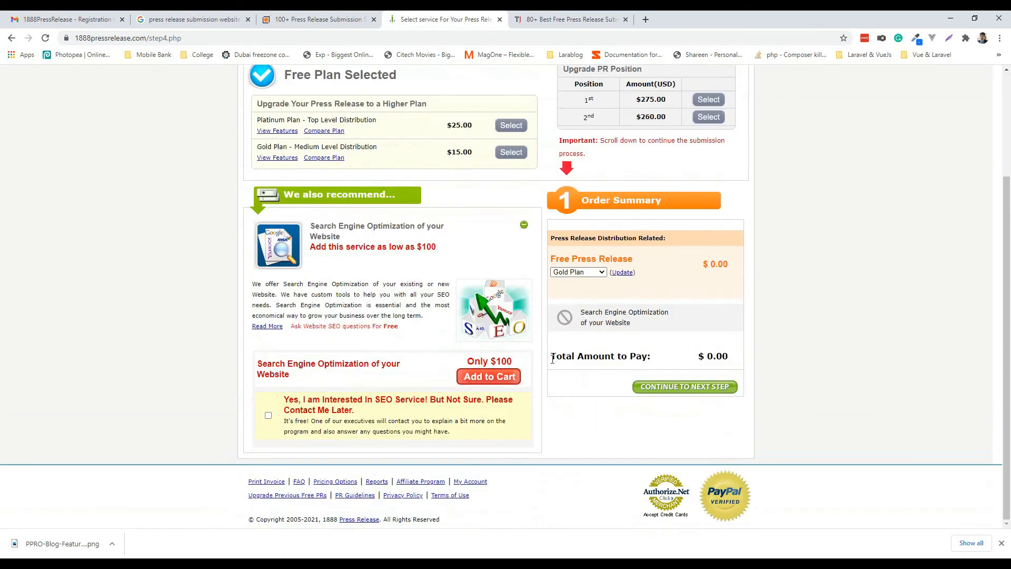
left_click_drag(704, 357, 725, 359)
left_click(687, 389)
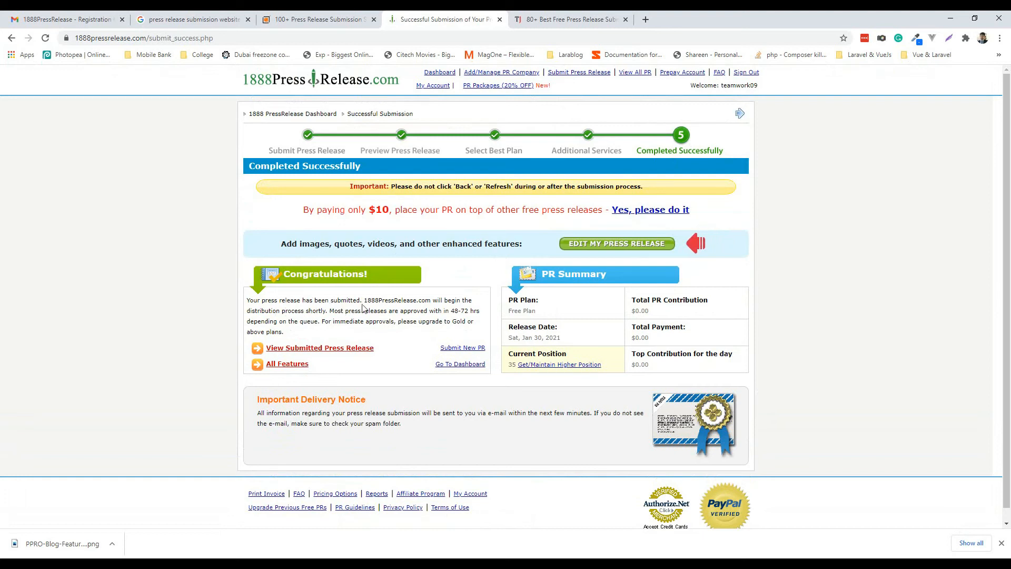
left_click_drag(454, 311, 478, 312)
left_click_drag(269, 322, 447, 318)
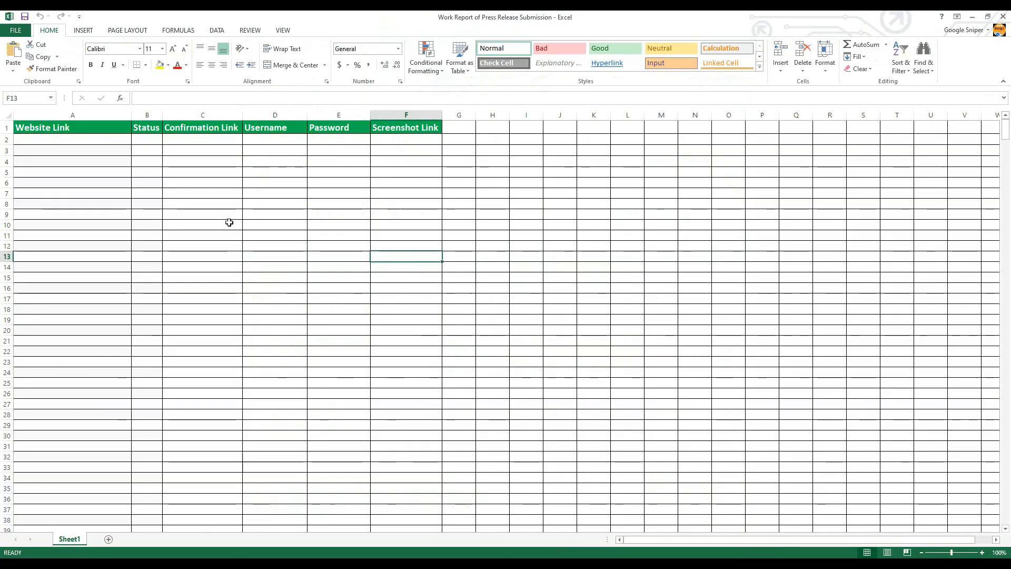
left_click(173, 222)
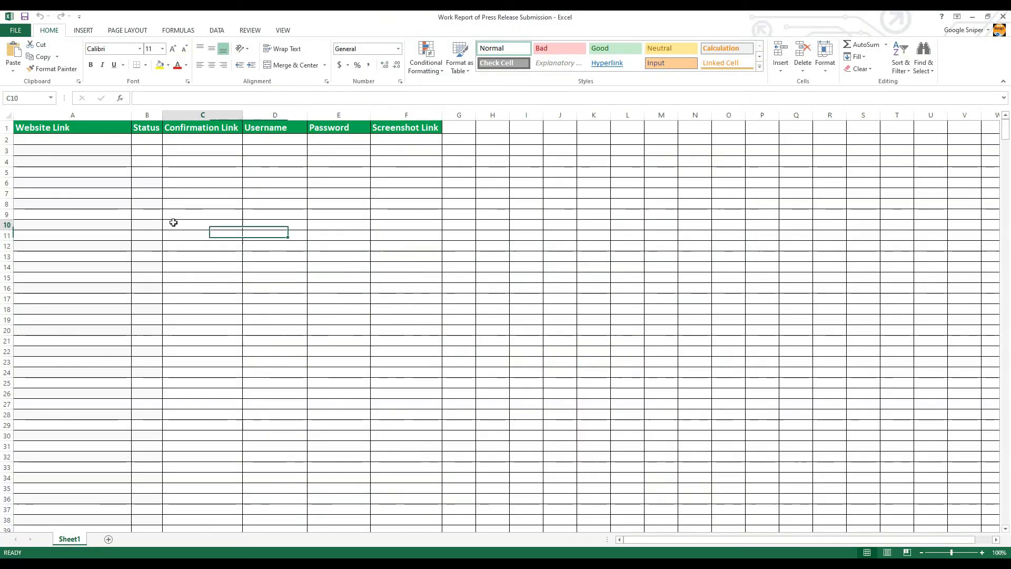
left_click(86, 140)
right_click(118, 38)
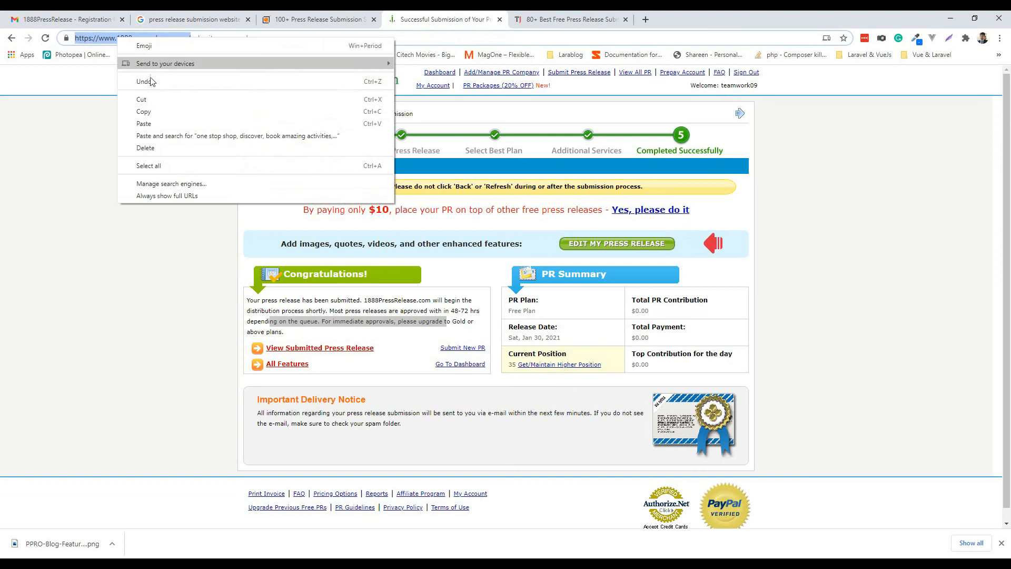
left_click(158, 99)
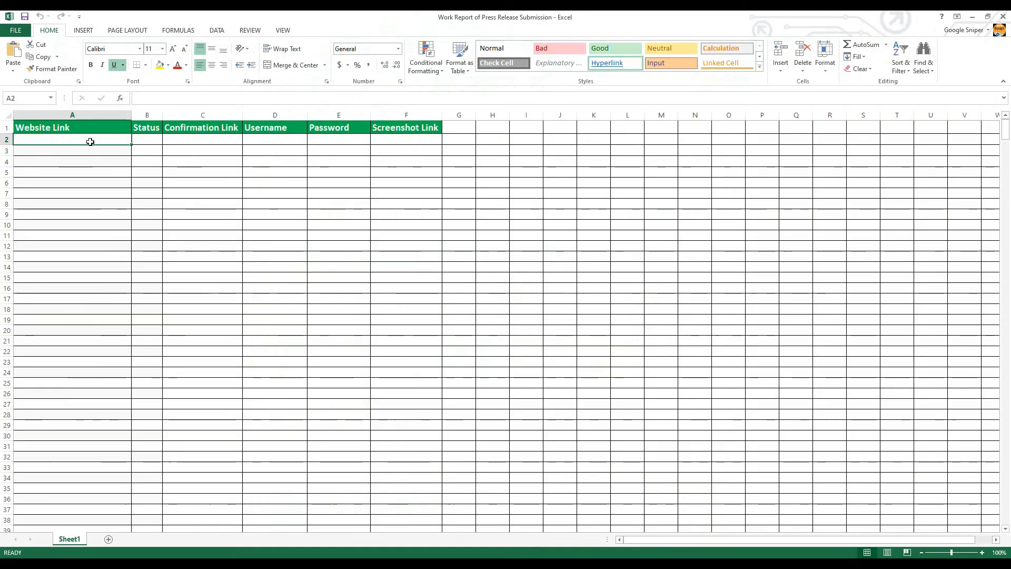
right_click(90, 140)
left_click(121, 188)
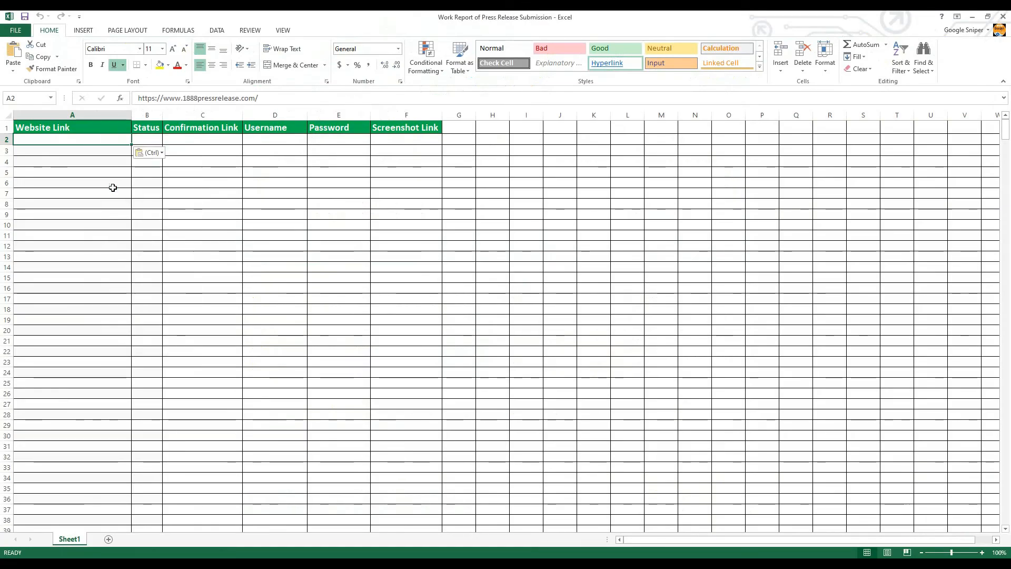
Step: Enter Pending as the Status in cell B2 and select the Confirmation Link cell C2
left_click(149, 140)
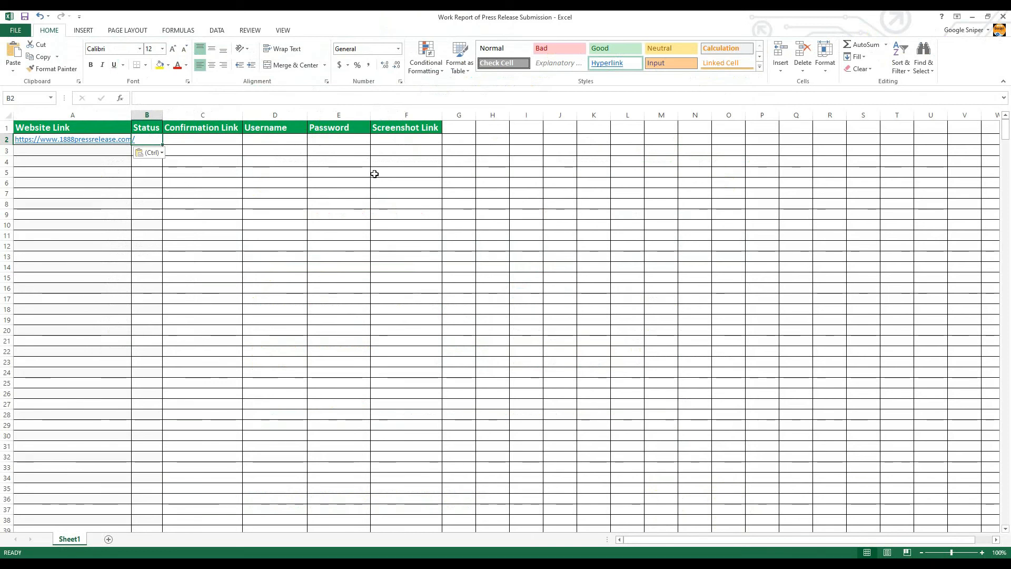
type("Pending")
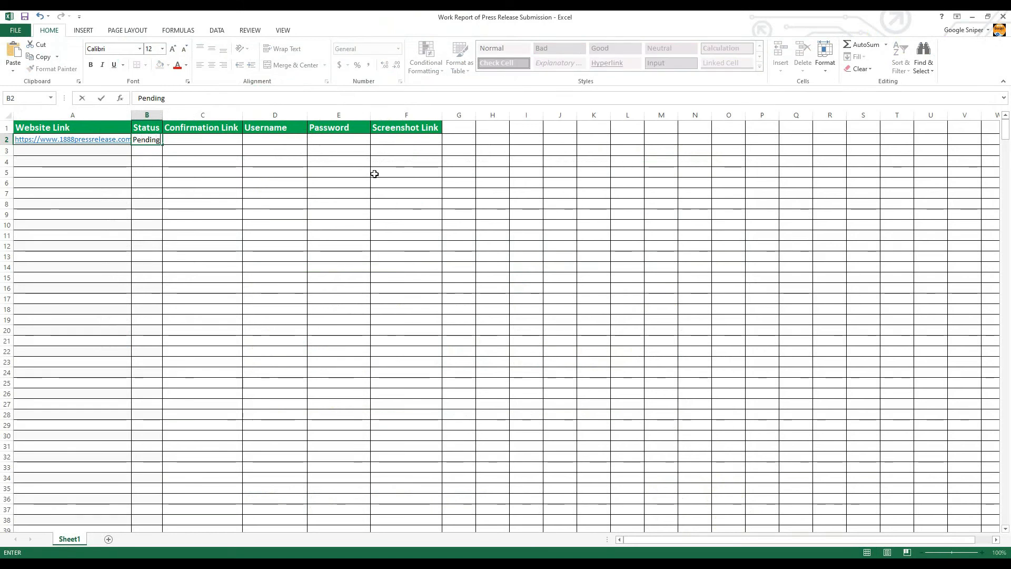
left_click(354, 206)
left_click(221, 138)
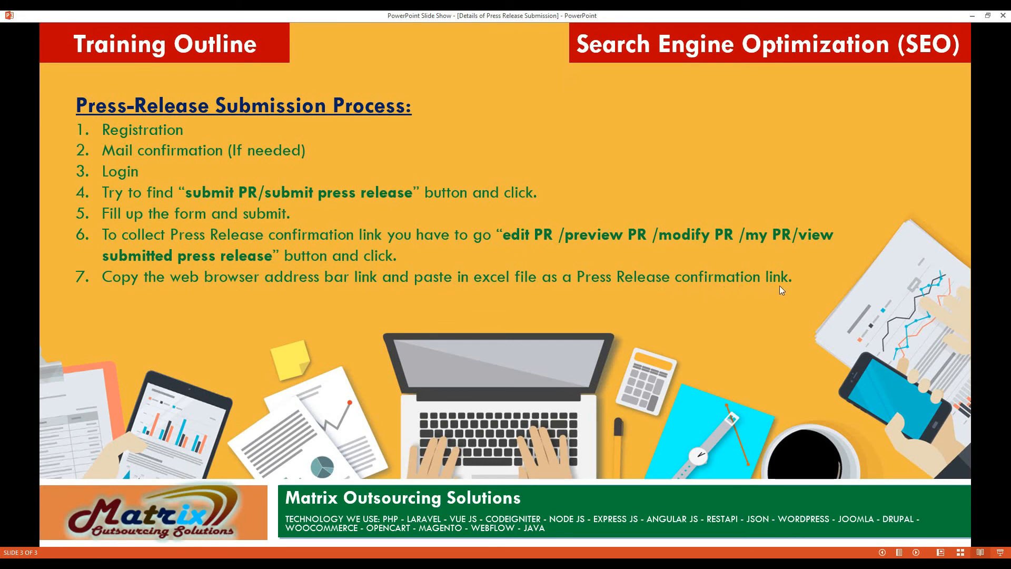
Step: In Chrome, view the submitted press release, look through its preview, and reopen its management page from the dashboard
key("alt+Tab")
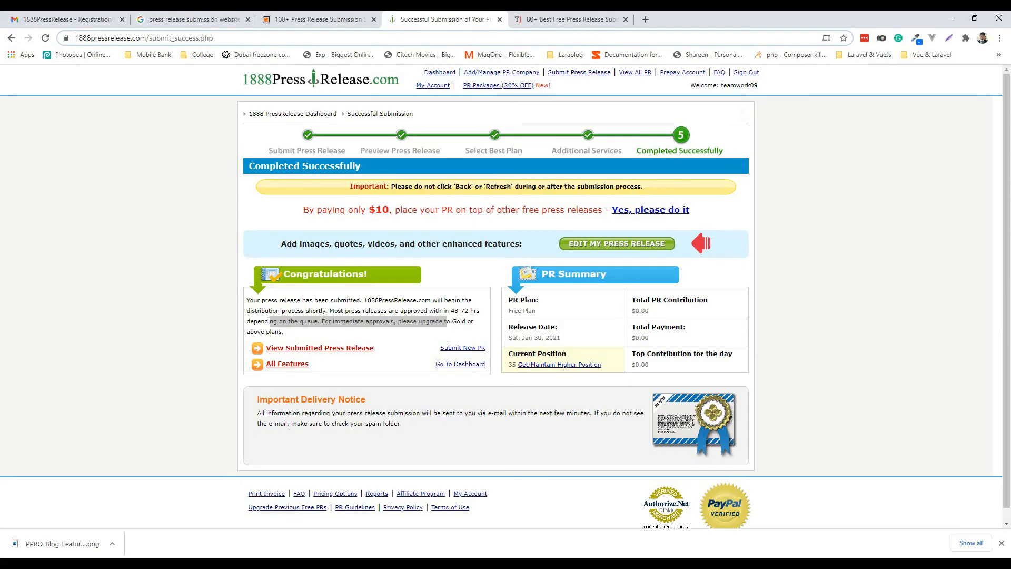
left_click(322, 351)
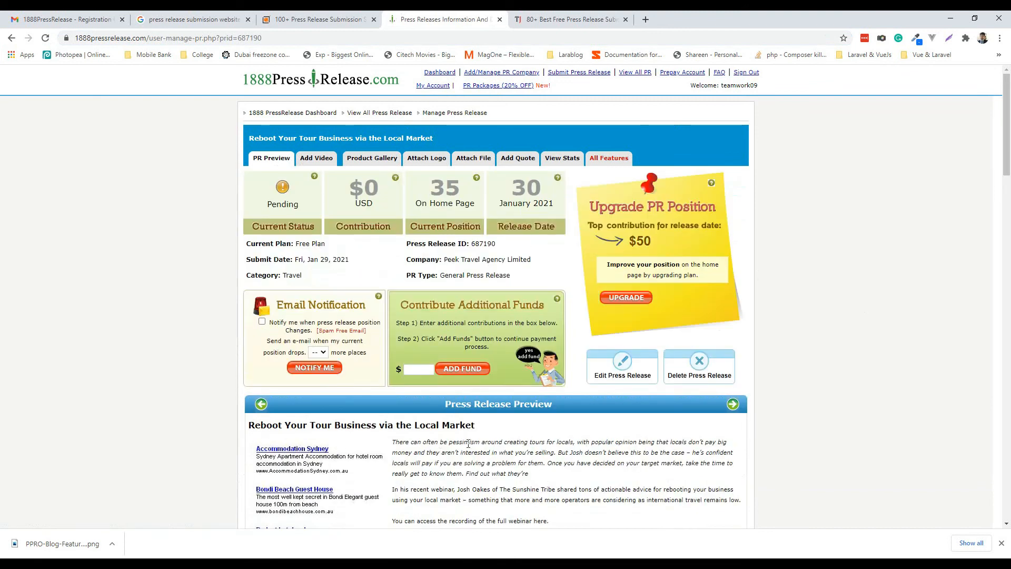
scroll(614, 430, "down", 6)
scroll(490, 369, "up", 6)
left_click(447, 76)
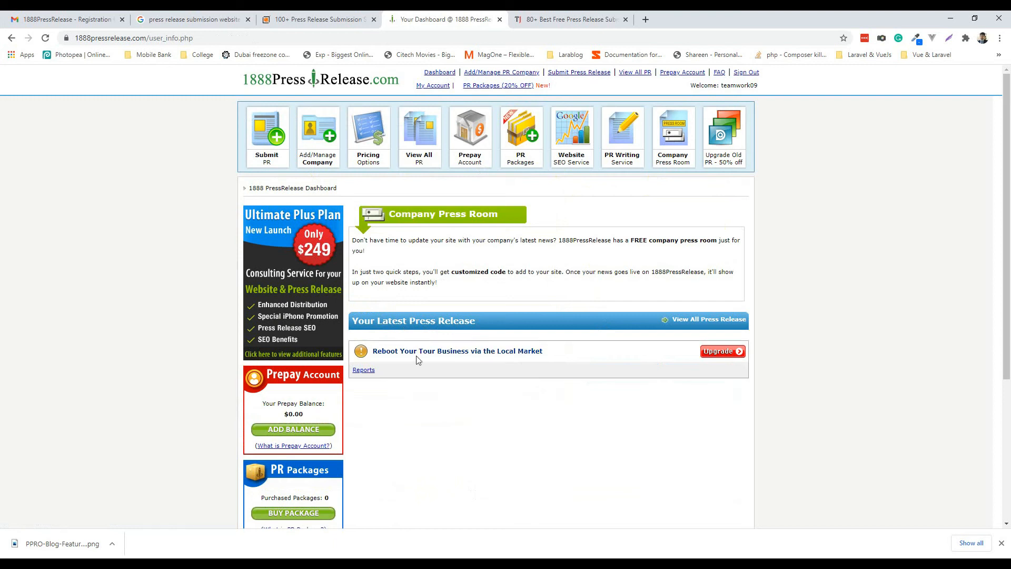
left_click(439, 351)
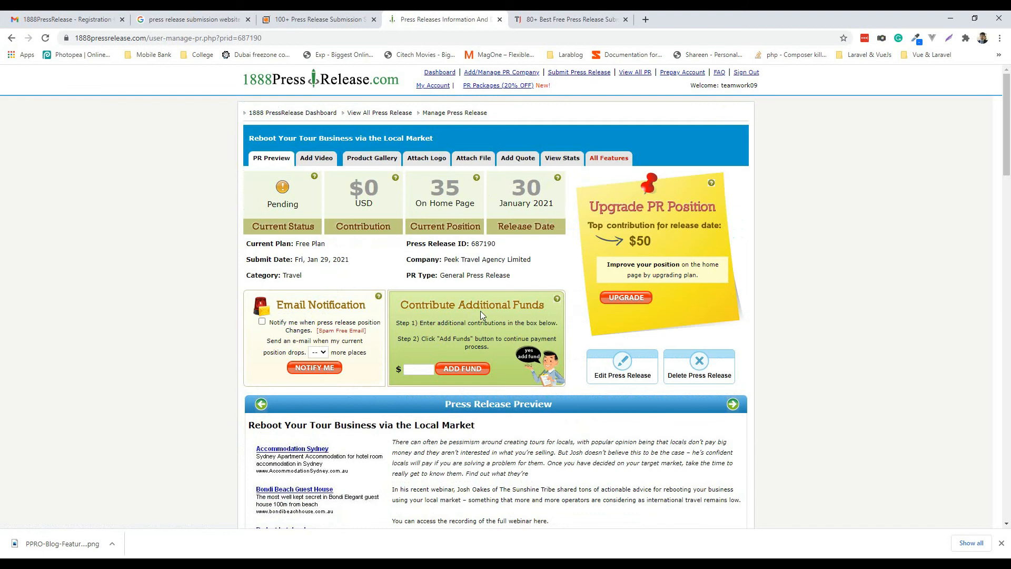
Step: Copy the address of the press release management page into the Confirmation Link cell C2 of the Excel work report
left_click(263, 38)
right_click(268, 38)
left_click(310, 124)
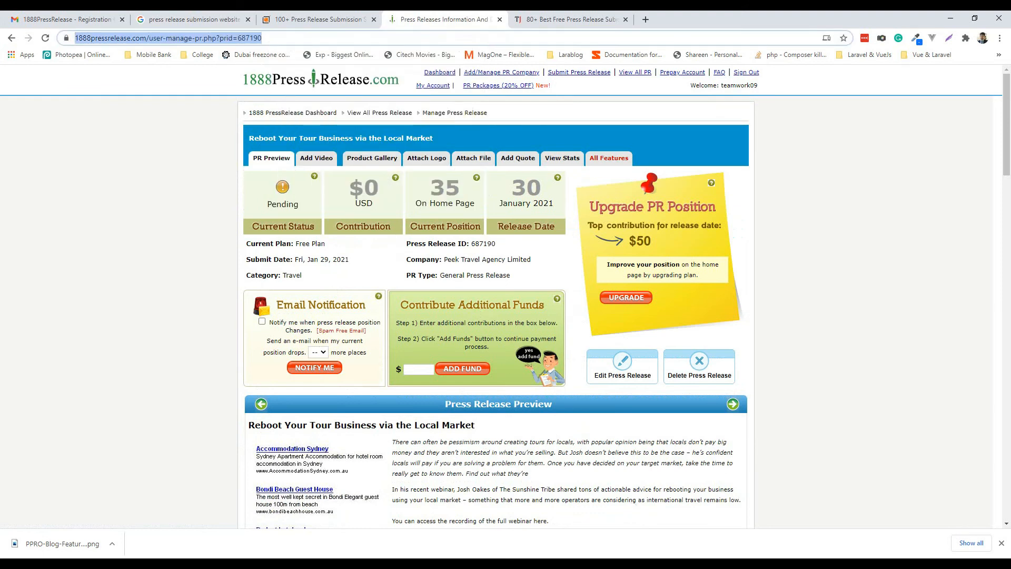
left_click(536, 564)
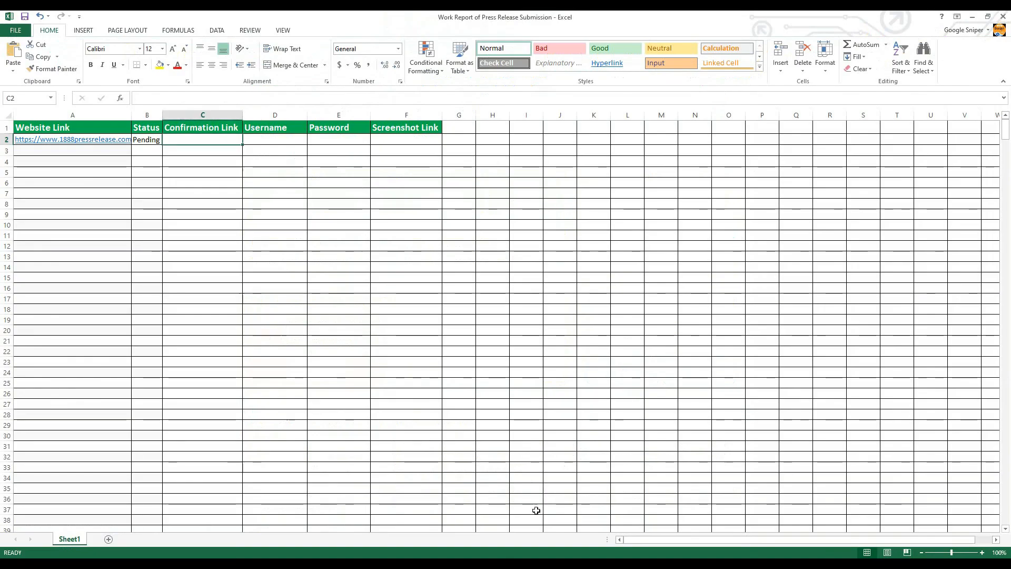
right_click(192, 138)
left_click(218, 186)
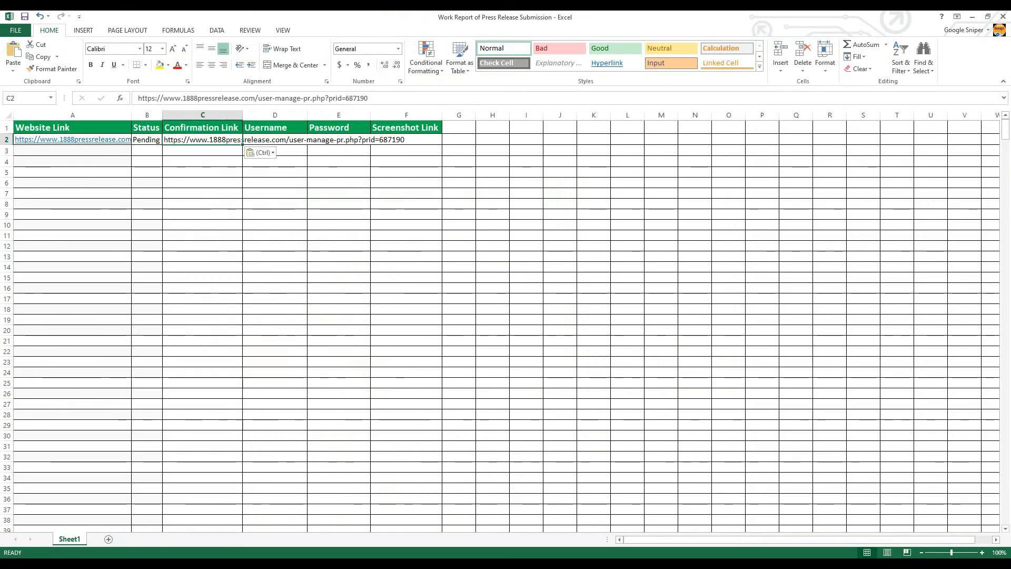
Step: Copy the account username from the Word description document into cell D2 of the Excel work report as plain text
key("alt+Tab")
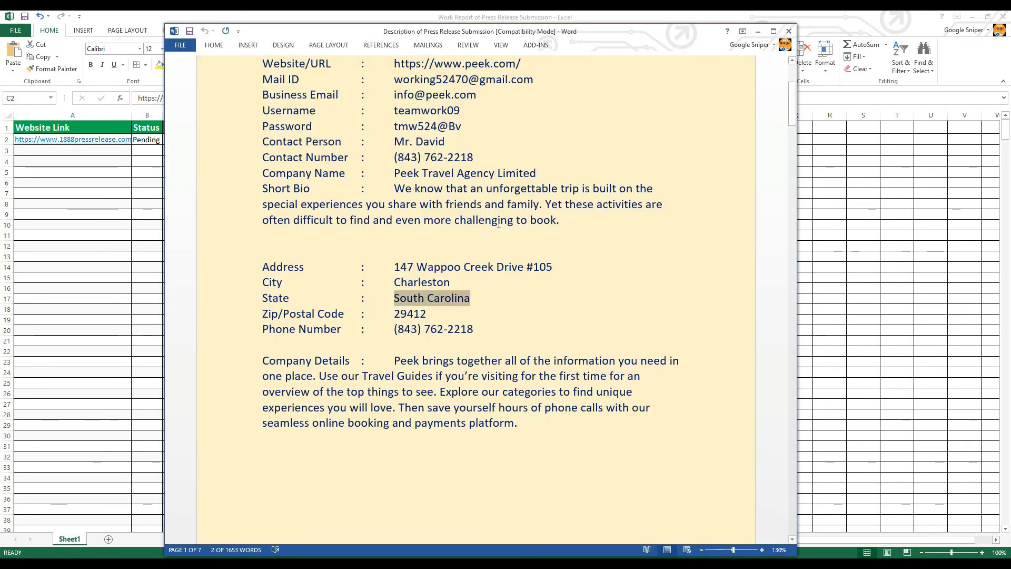
scroll(498, 223, "up", 3)
left_click_drag(394, 206, 463, 206)
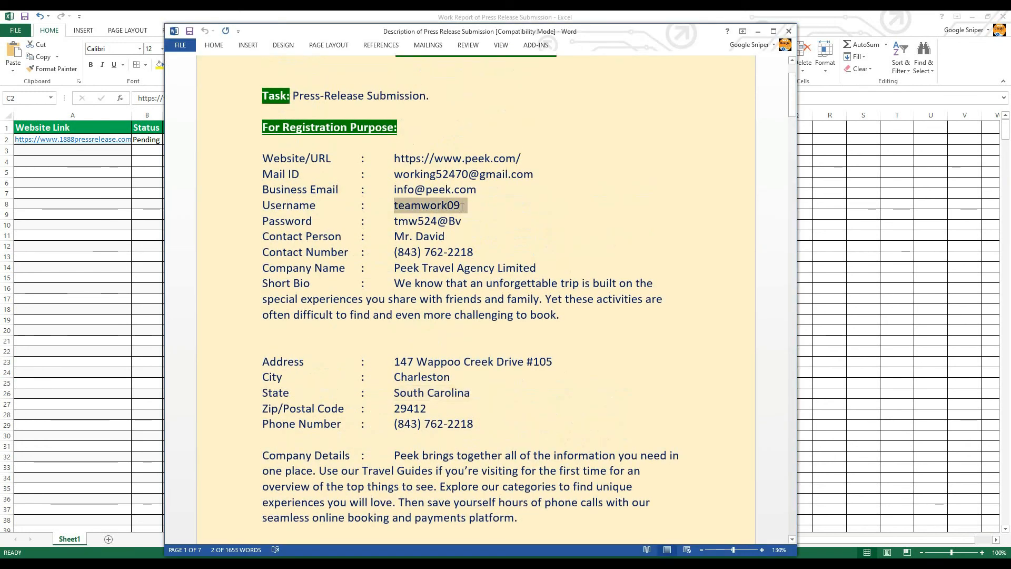
right_click(445, 209)
left_click(458, 227)
key("alt+Tab")
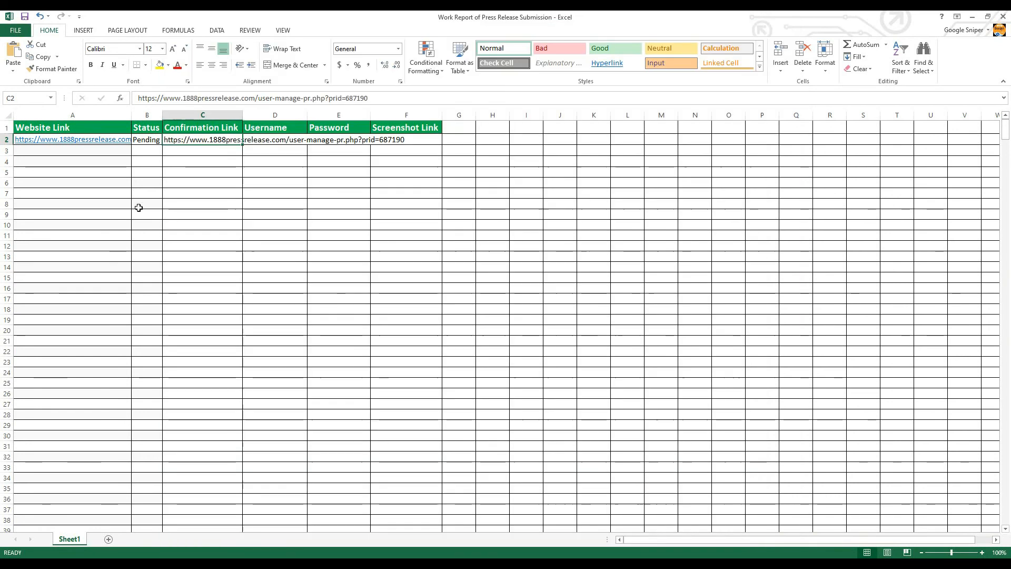
left_click(279, 140)
right_click(286, 141)
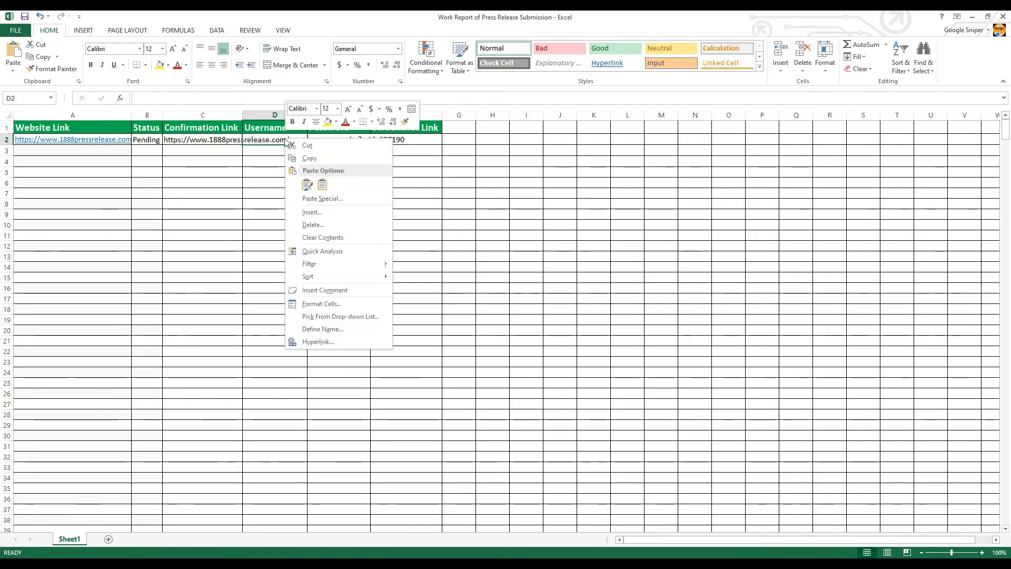
left_click(322, 184)
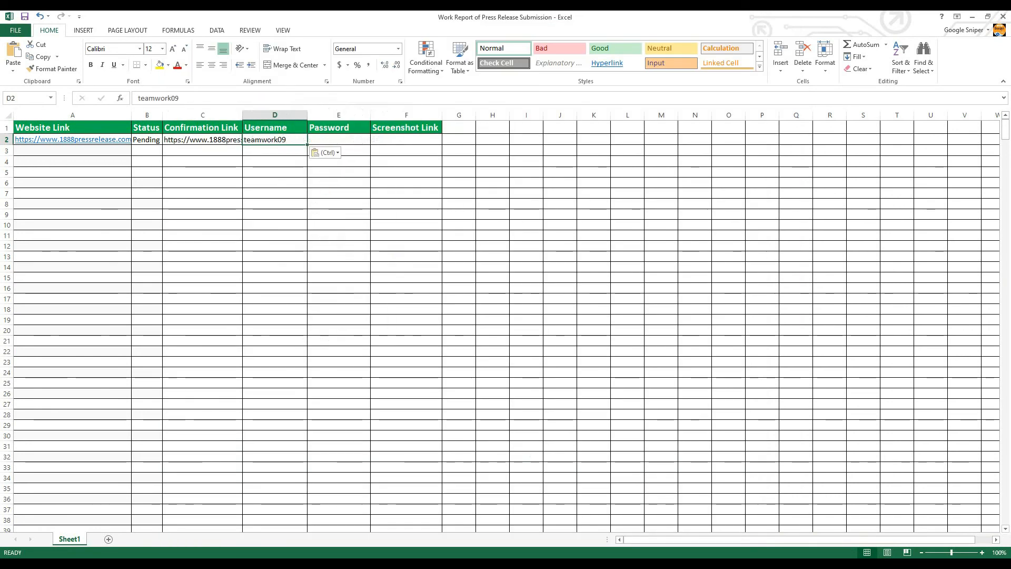
Step: Copy the account password from the Word description document into the Password cell E2 of the Excel work report
key("alt+Tab")
left_click_drag(462, 222, 394, 222)
right_click(409, 218)
left_click(424, 237)
key("alt+Tab")
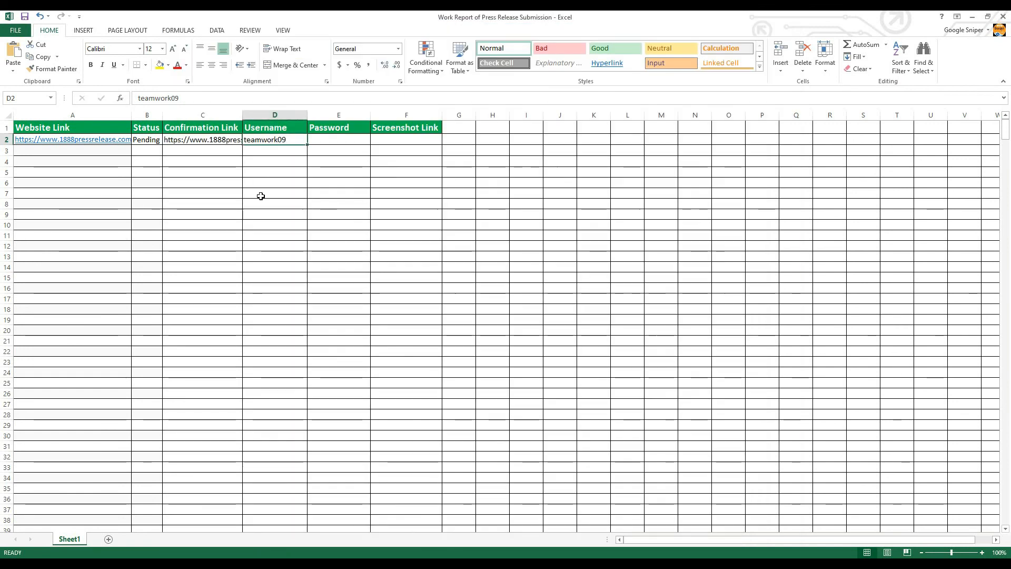
right_click(329, 137)
left_click(365, 187)
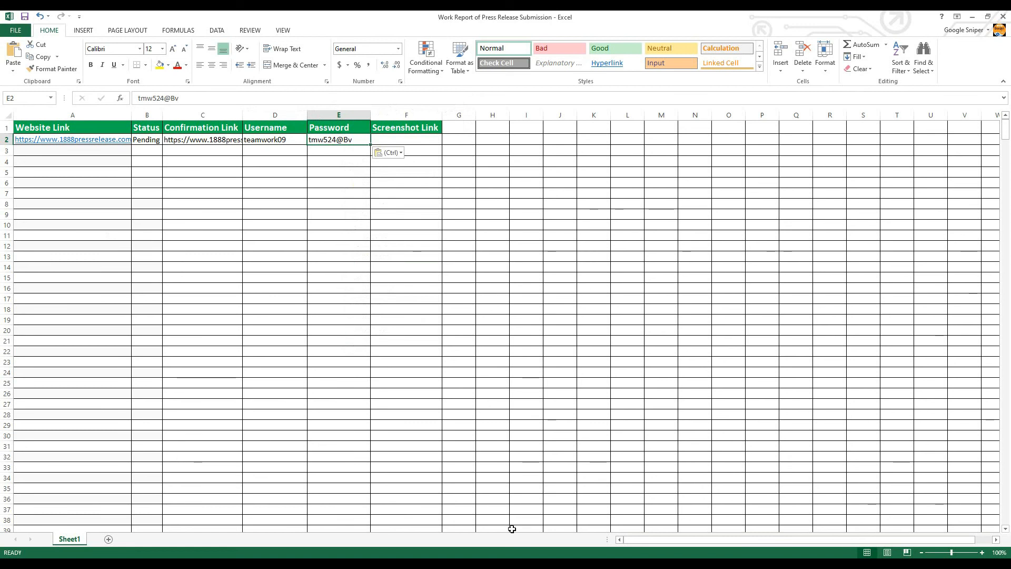
Step: Capture the press release management page in Chrome with Lightshot, from the site header to the preview text, and upload the screenshot
key("alt+Tab")
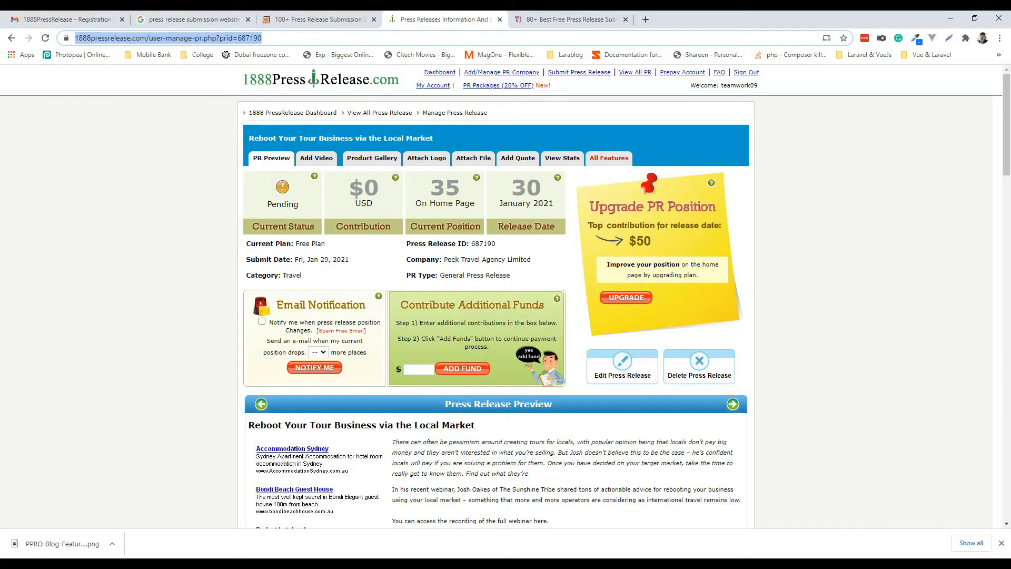
left_click(149, 208)
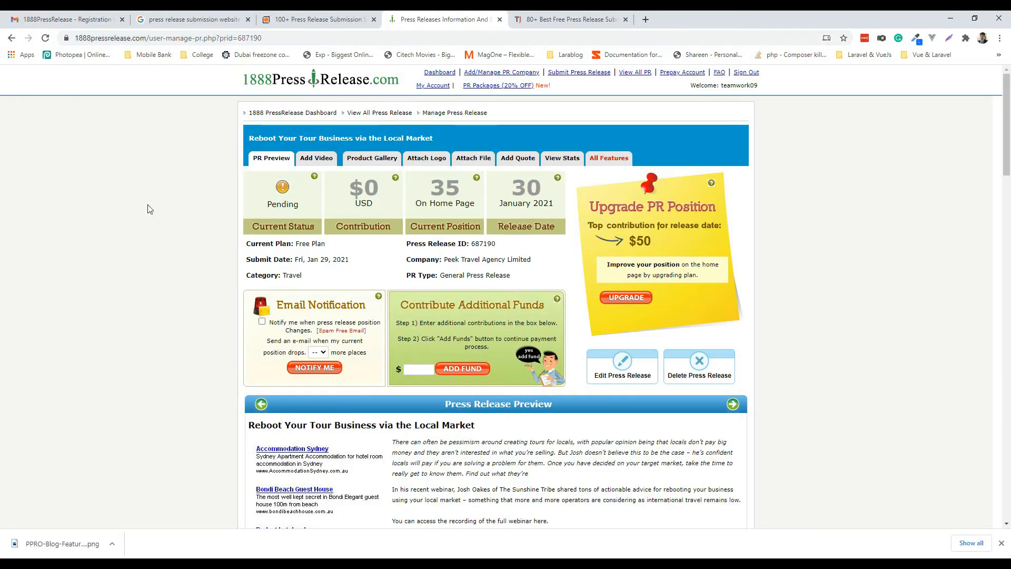
left_click(948, 39)
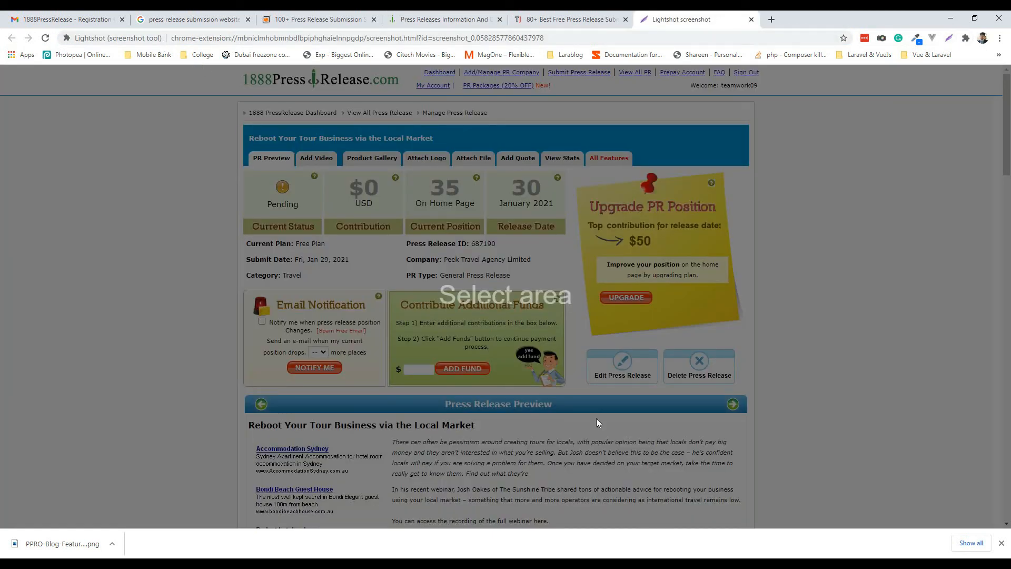
left_click_drag(191, 67, 773, 516)
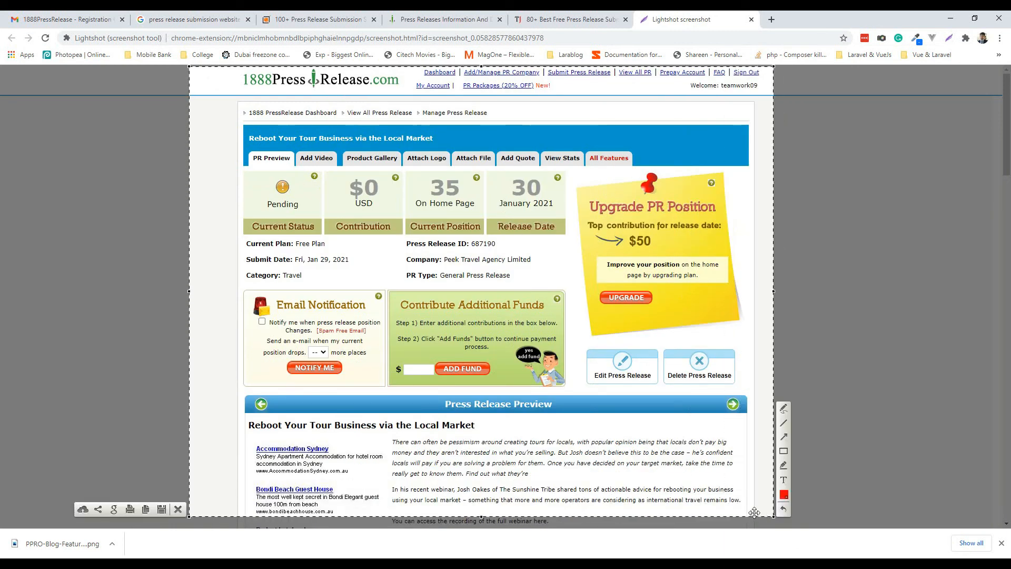
left_click(83, 509)
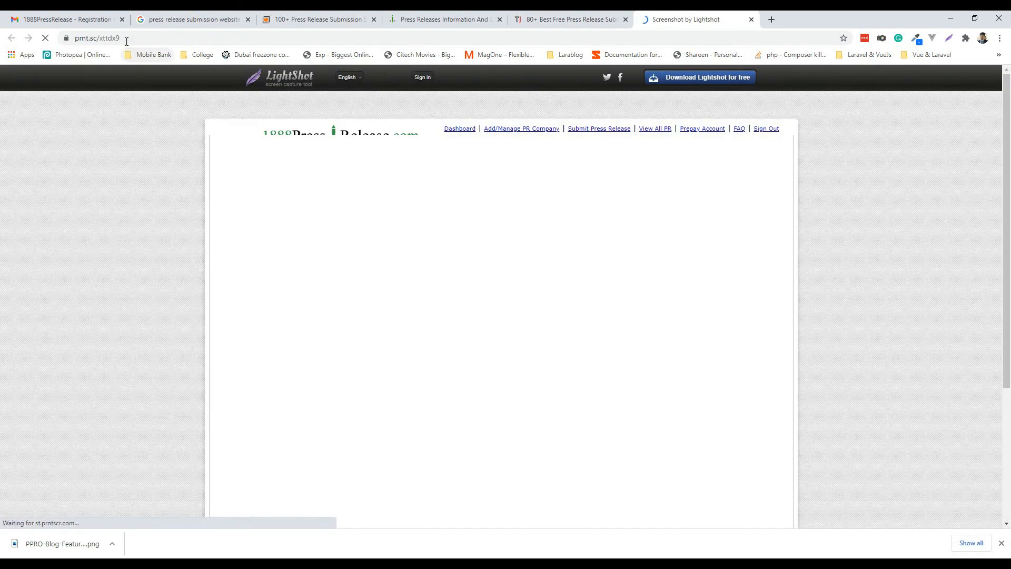
left_click(104, 39)
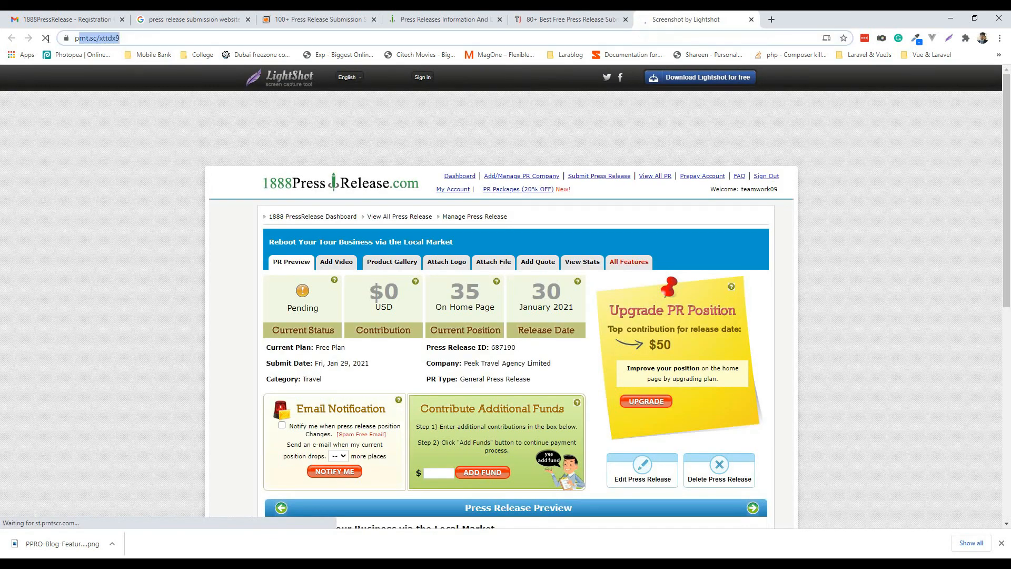
right_click(105, 40)
left_click(127, 113)
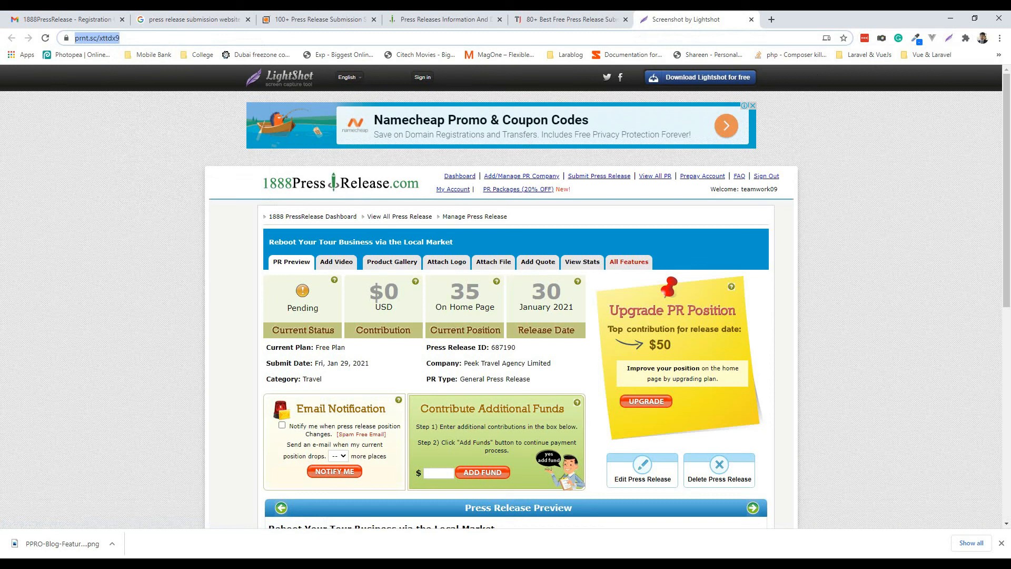
key("alt+Tab")
right_click(403, 140)
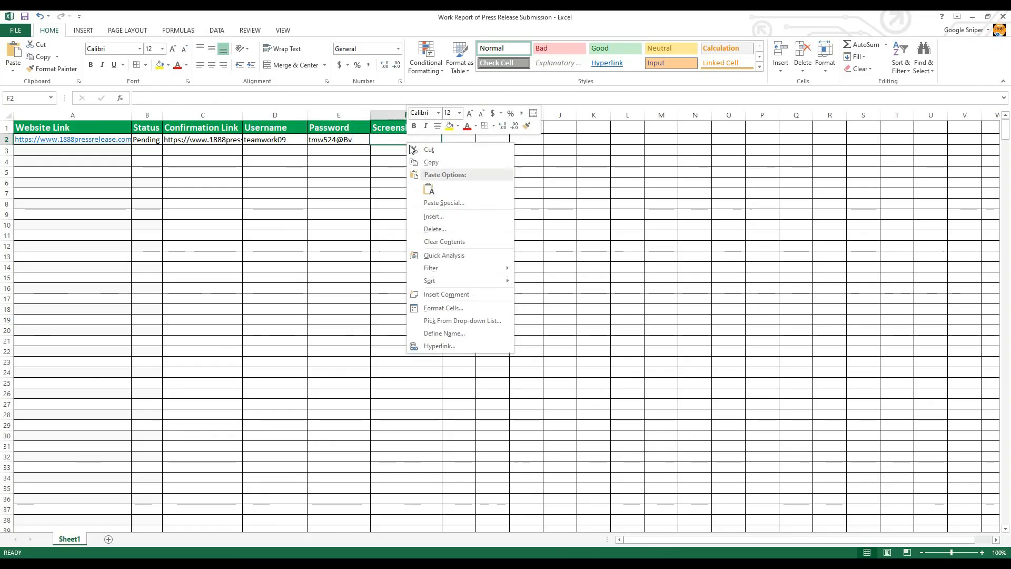
left_click(430, 191)
double_click(442, 115)
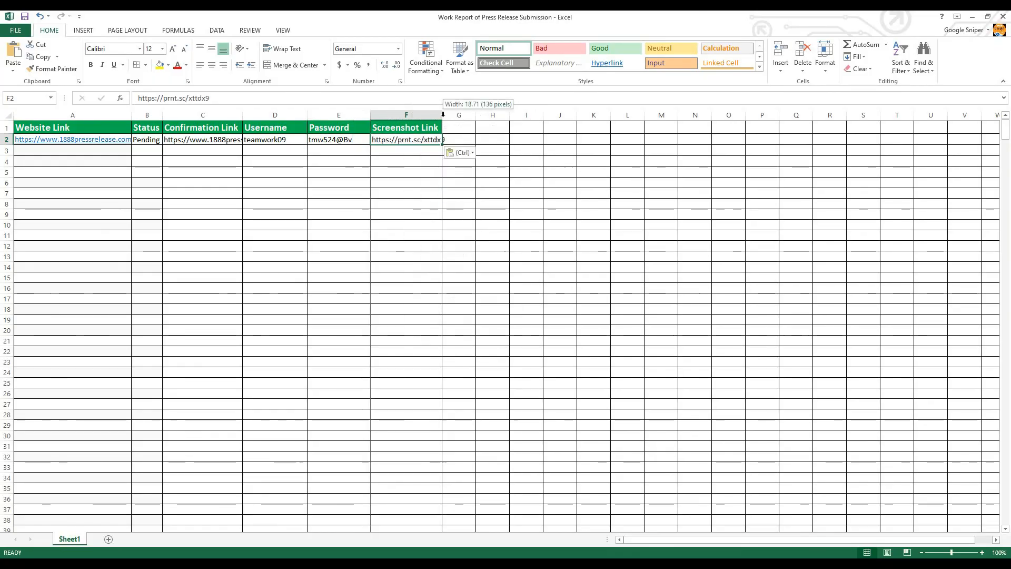
left_click(465, 225)
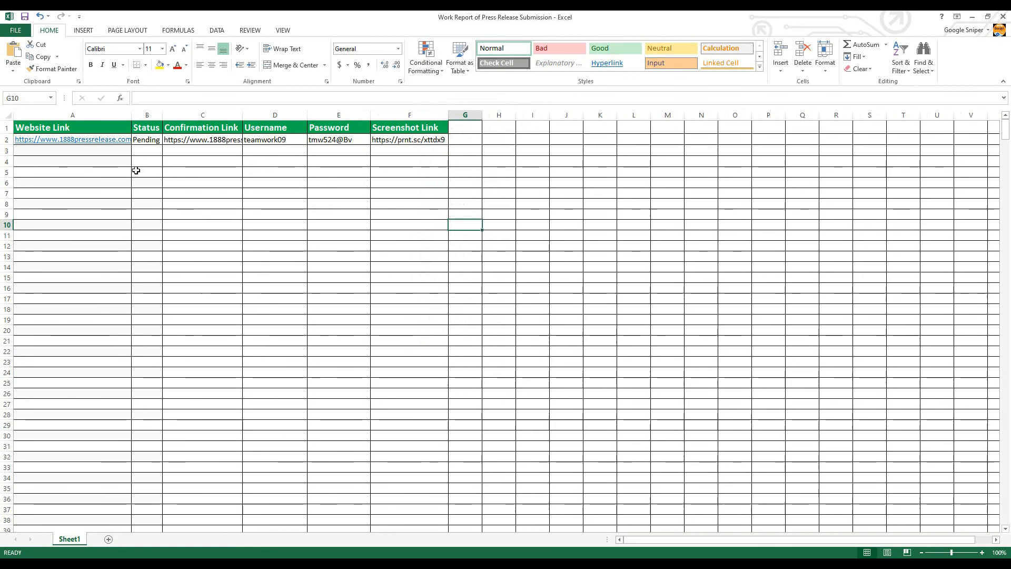